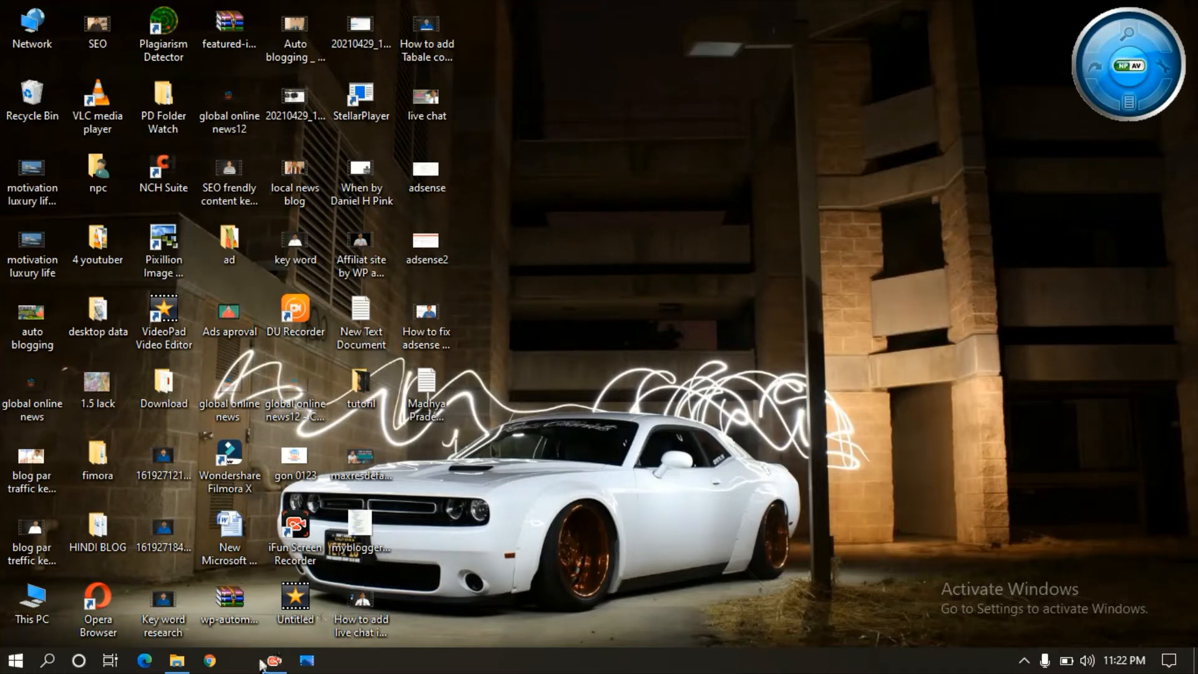
Open Chrome, go to Bluehost.com and open the customer login
left_click(215, 660)
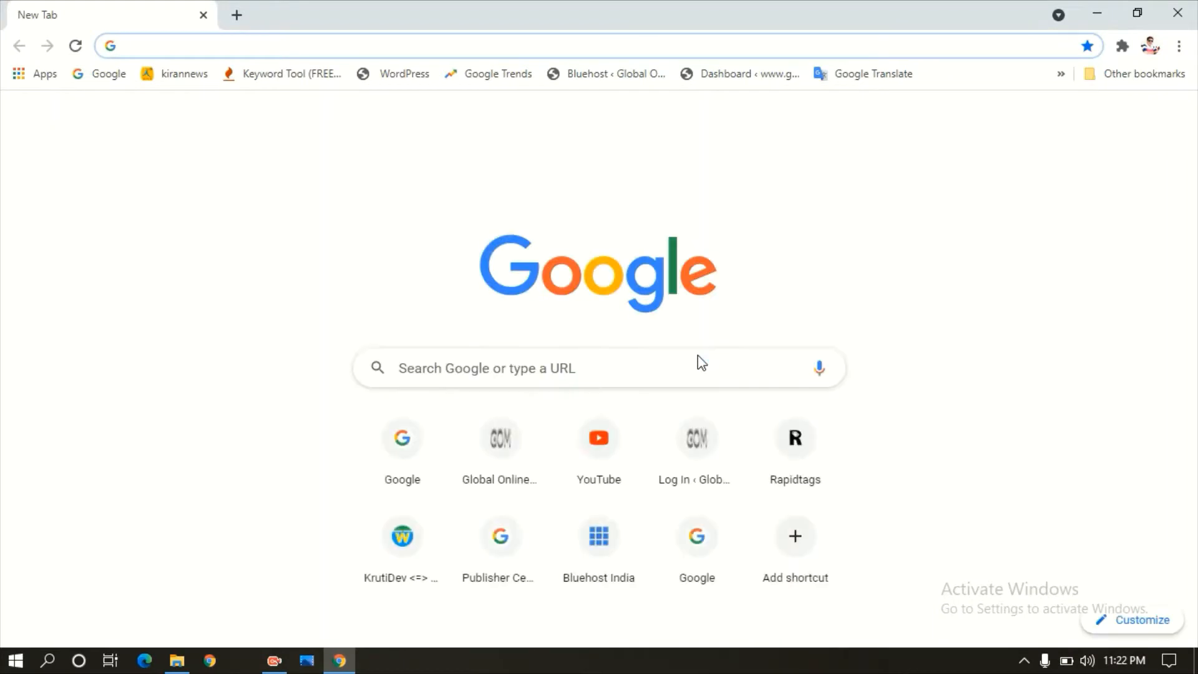
left_click(294, 47)
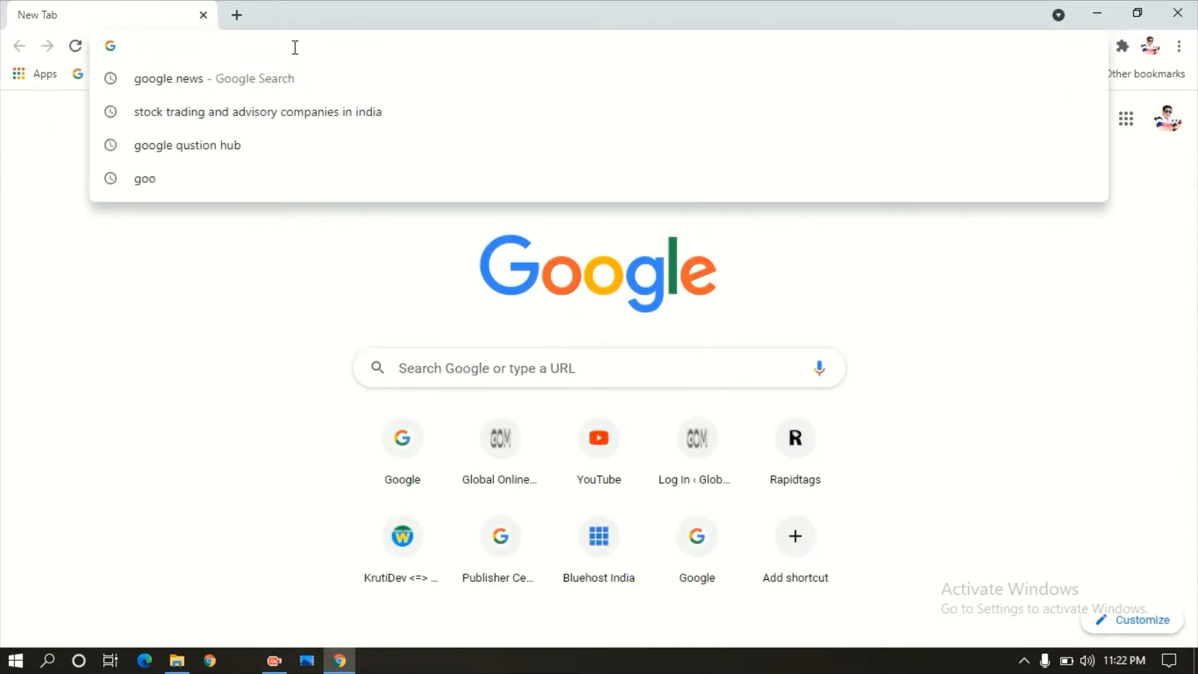
type("B")
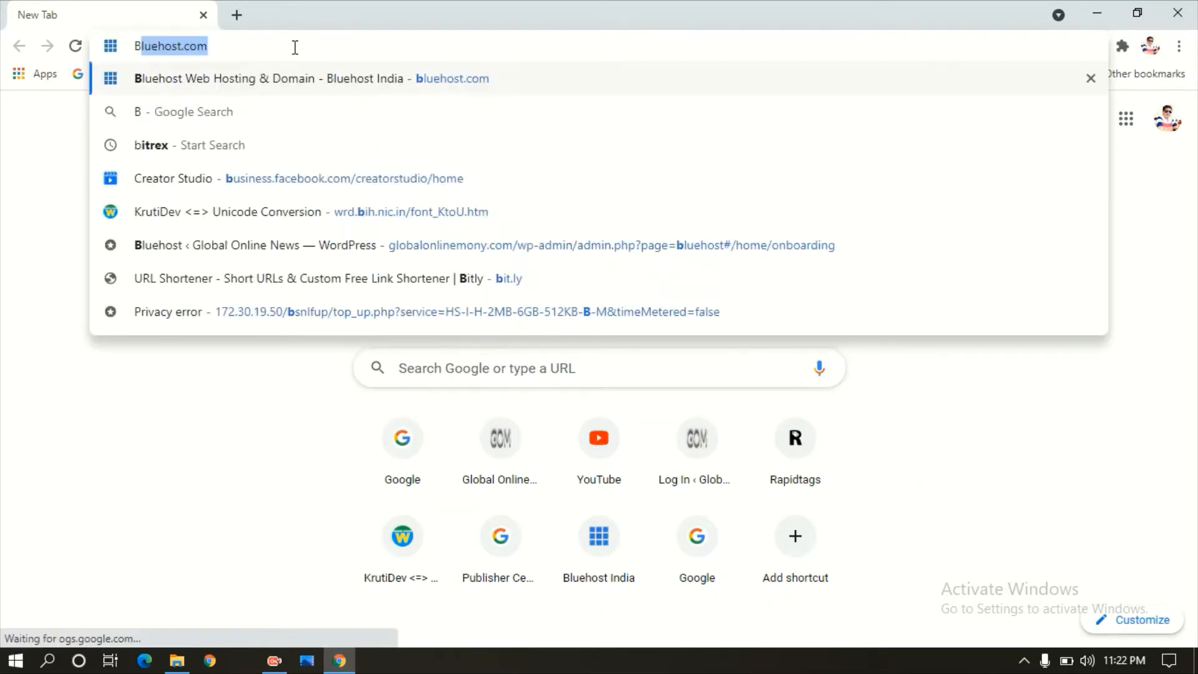
key("Right")
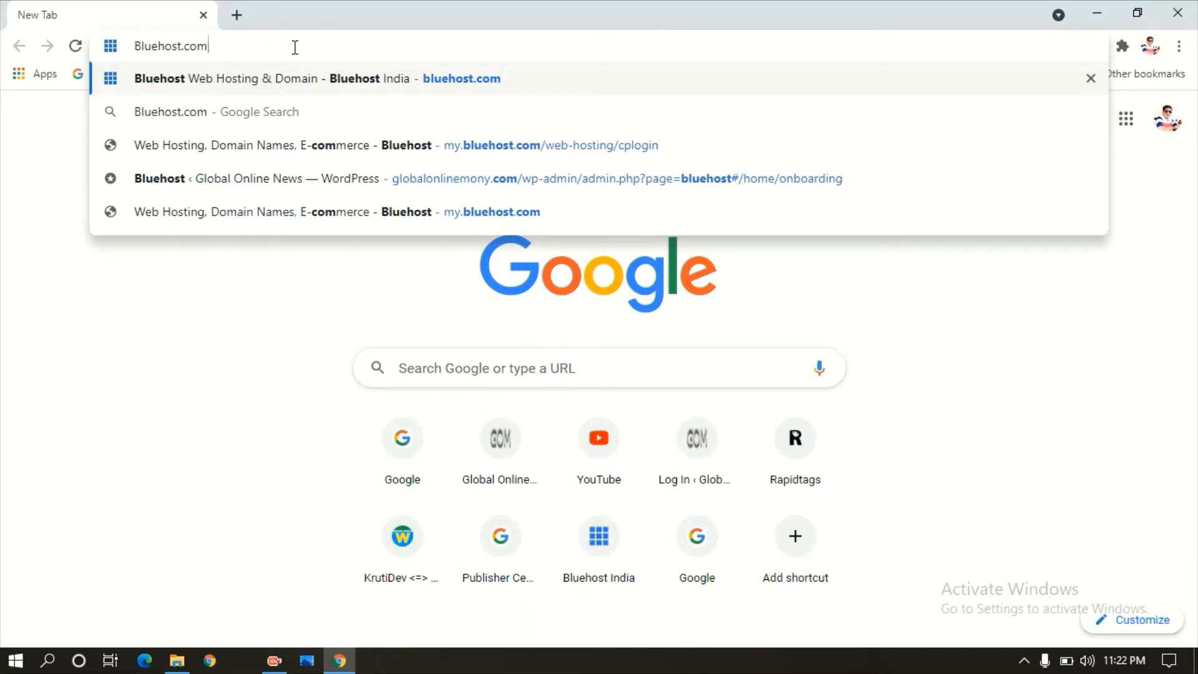
key("Return")
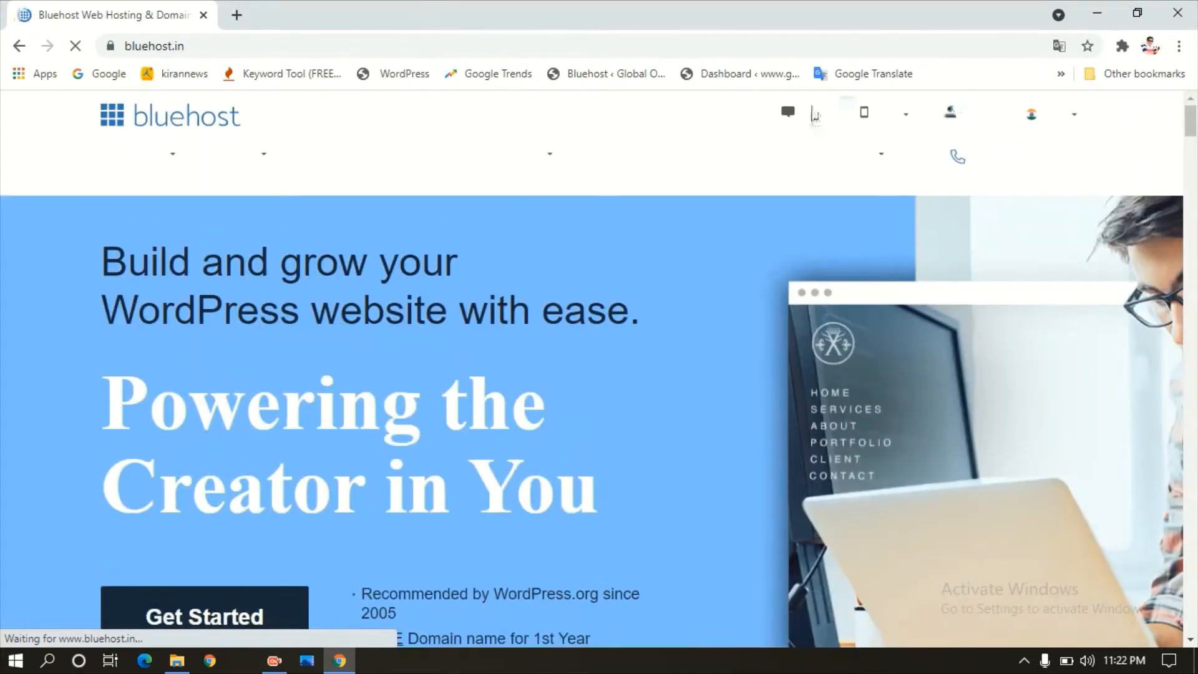
mouse_move(1047, 124)
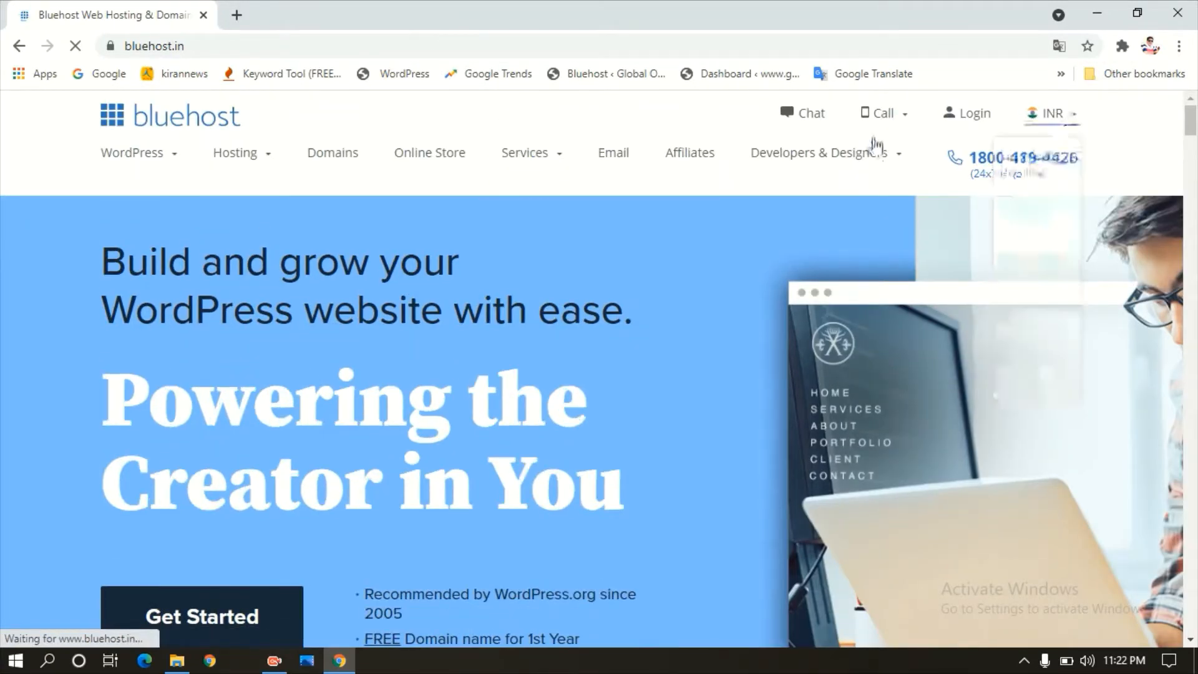
left_click(964, 119)
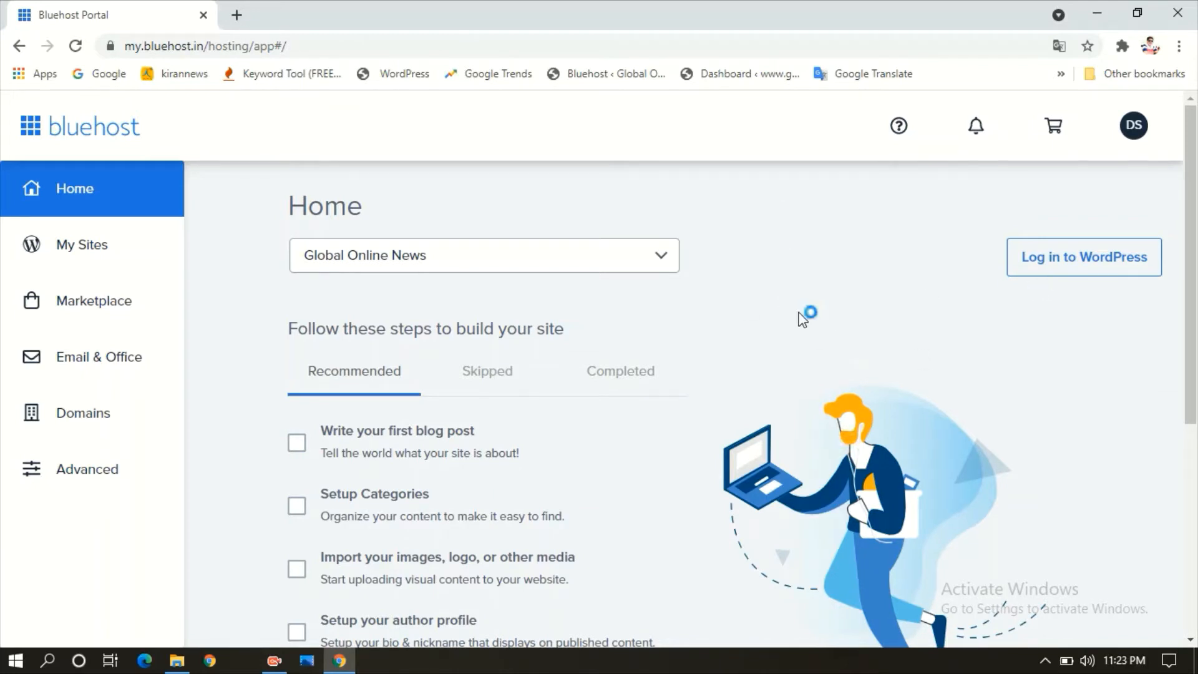
left_click_drag(1193, 206, 1196, 266)
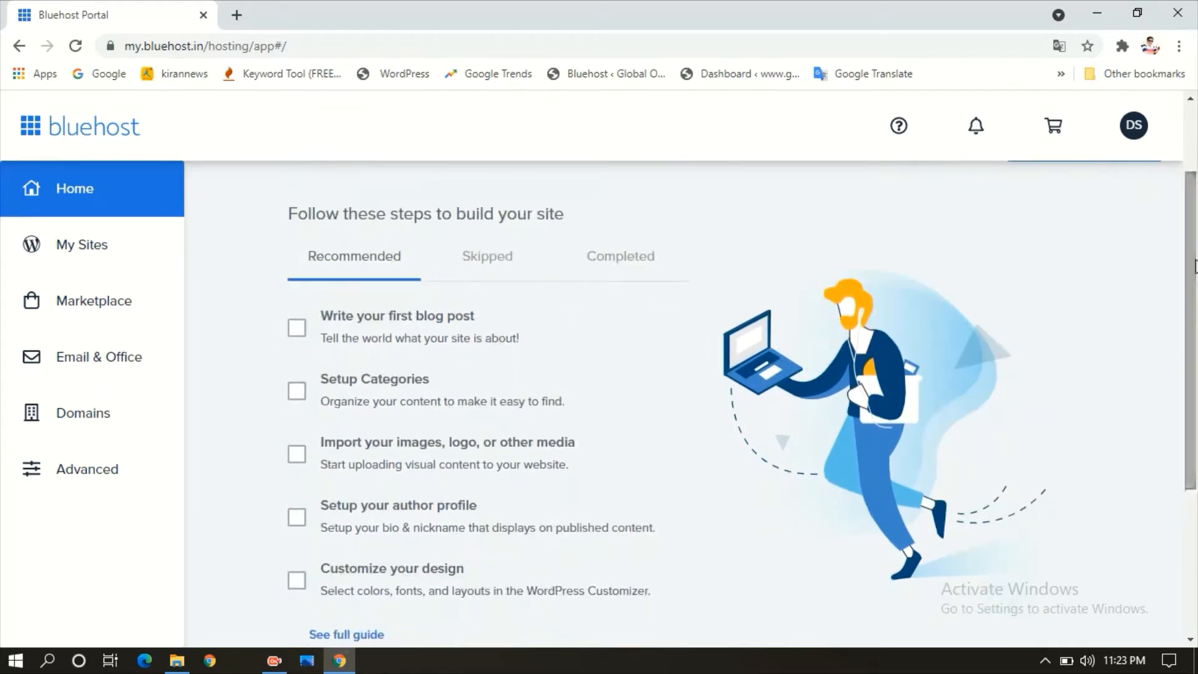
left_click_drag(1195, 249, 1196, 186)
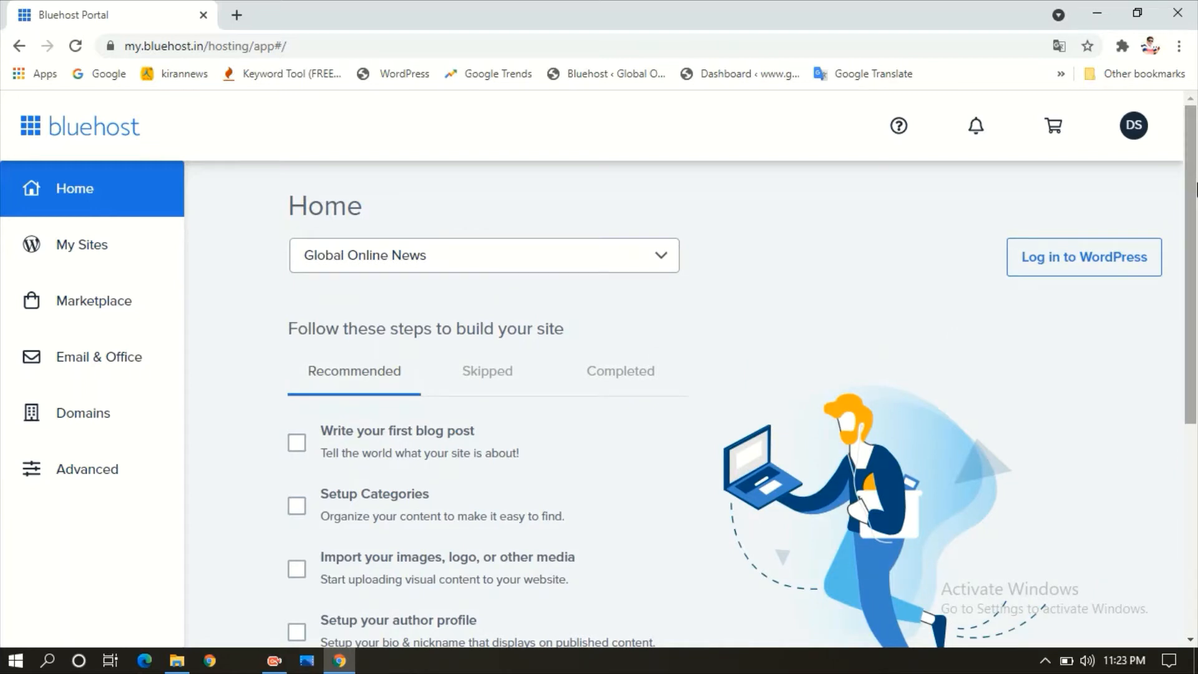
left_click_drag(1196, 189, 1196, 243)
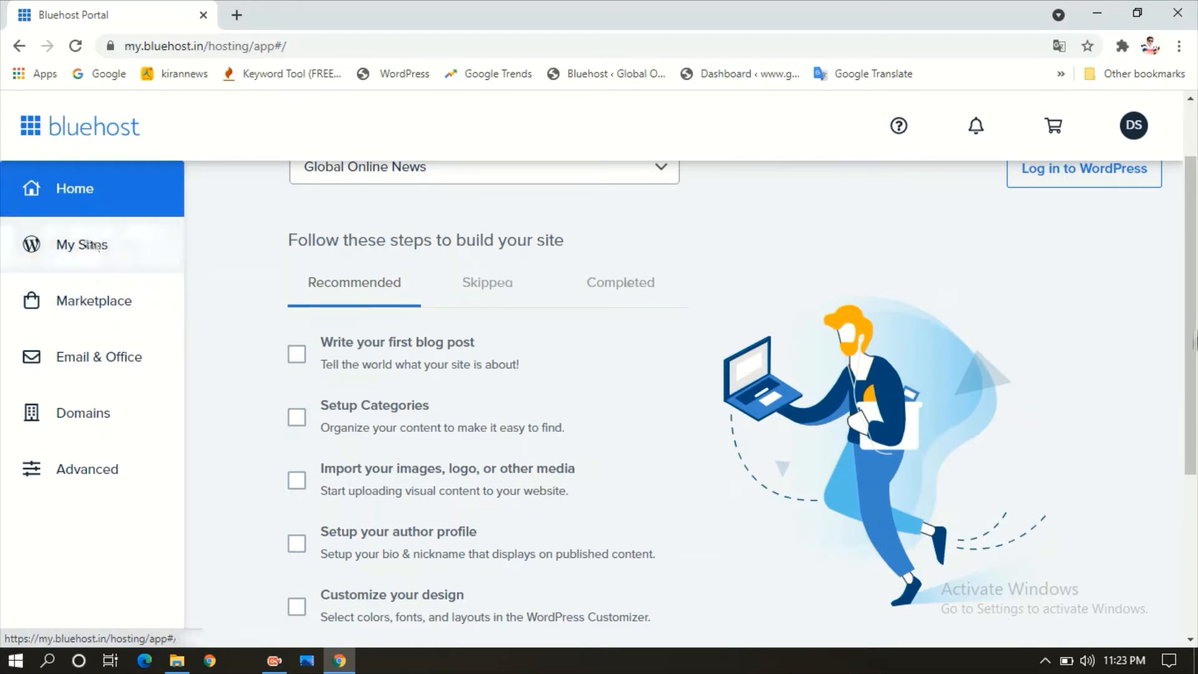
scroll(1196, 230, "up", 2)
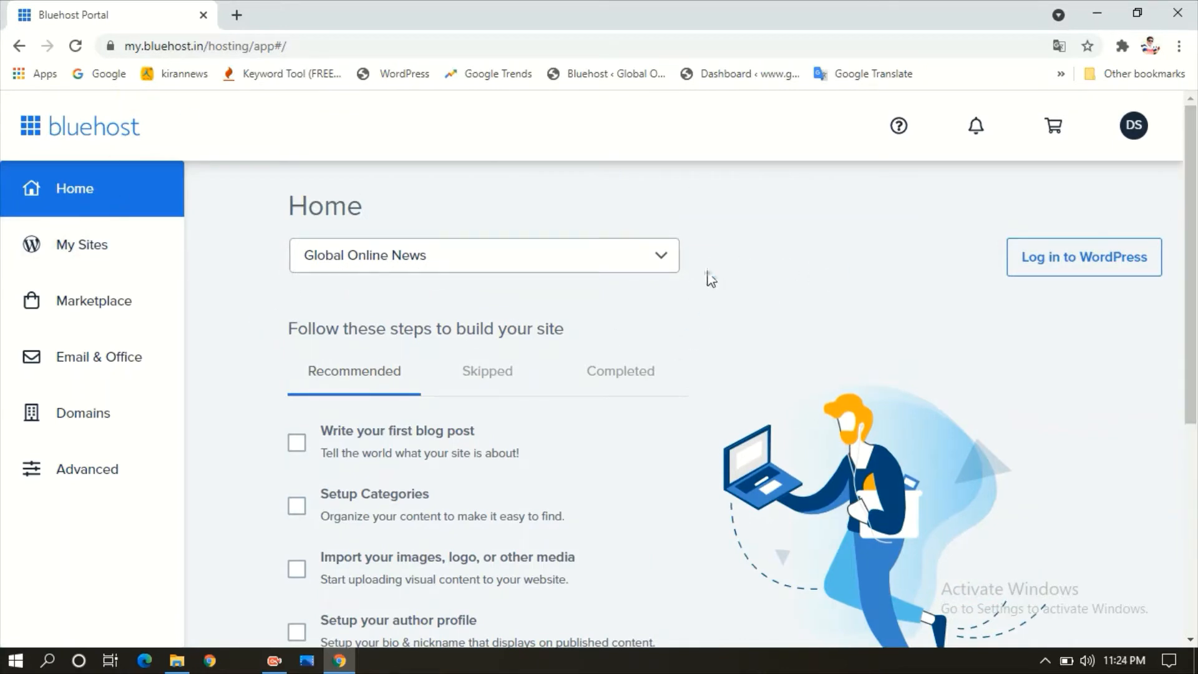
left_click(1034, 273)
Open the hosting account's list of sites and start adding a new WordPress site
left_click(100, 255)
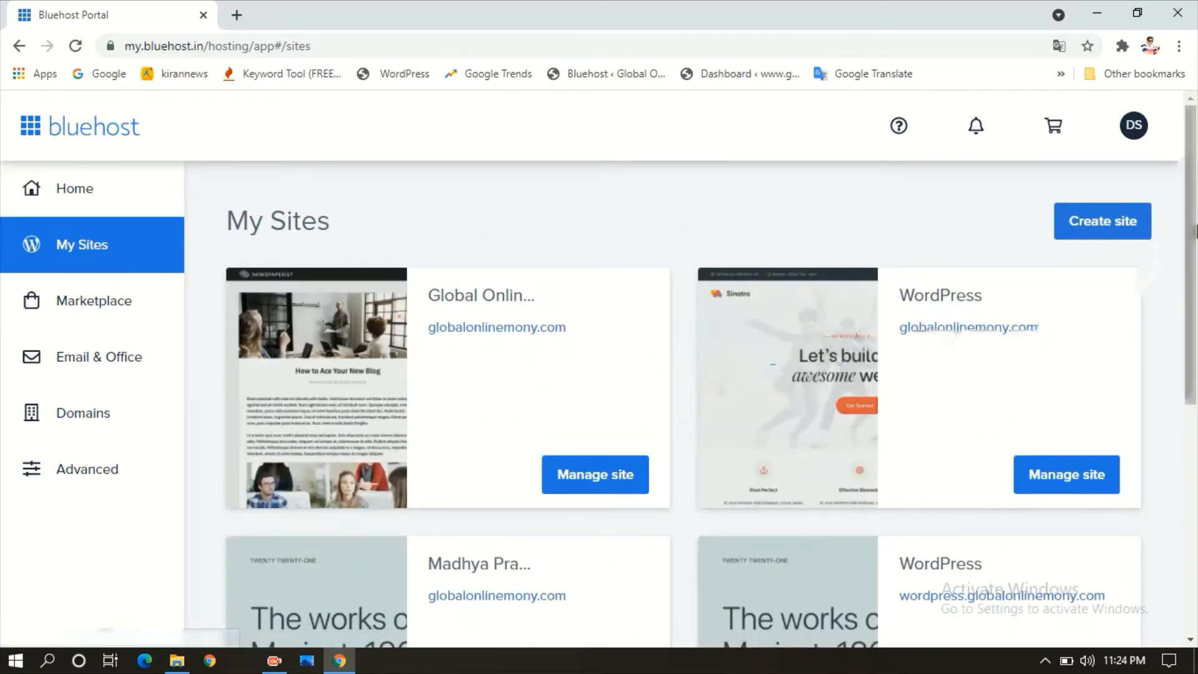
left_click_drag(1196, 231, 1184, 485)
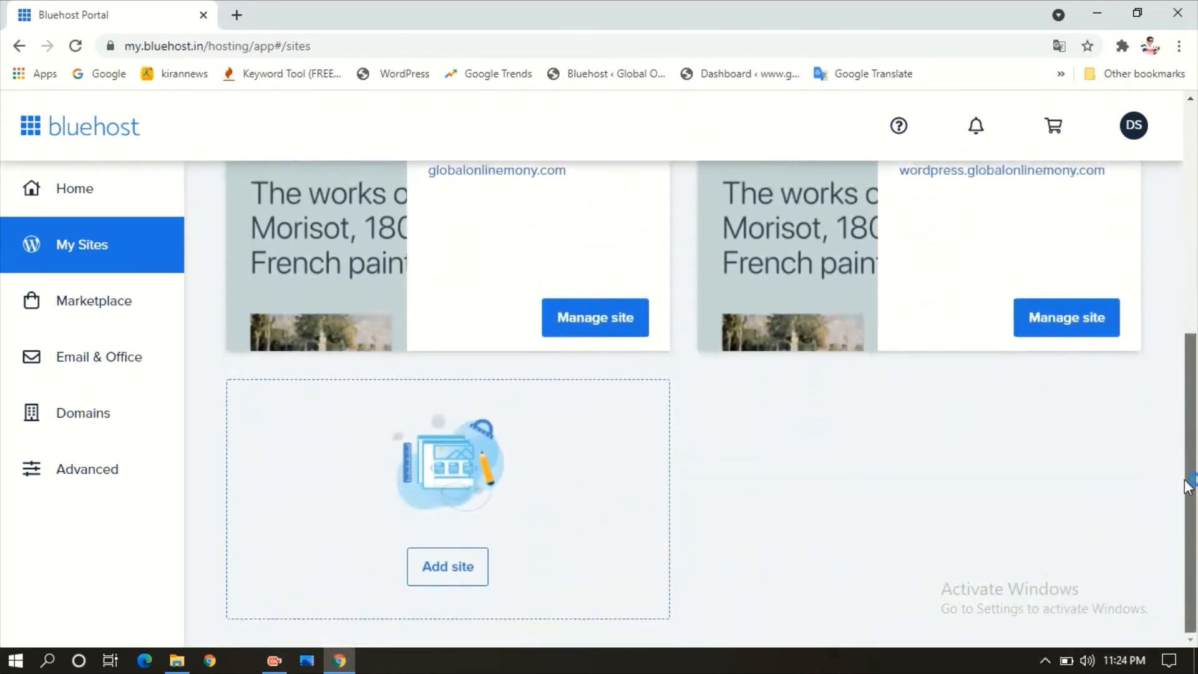
left_click(454, 581)
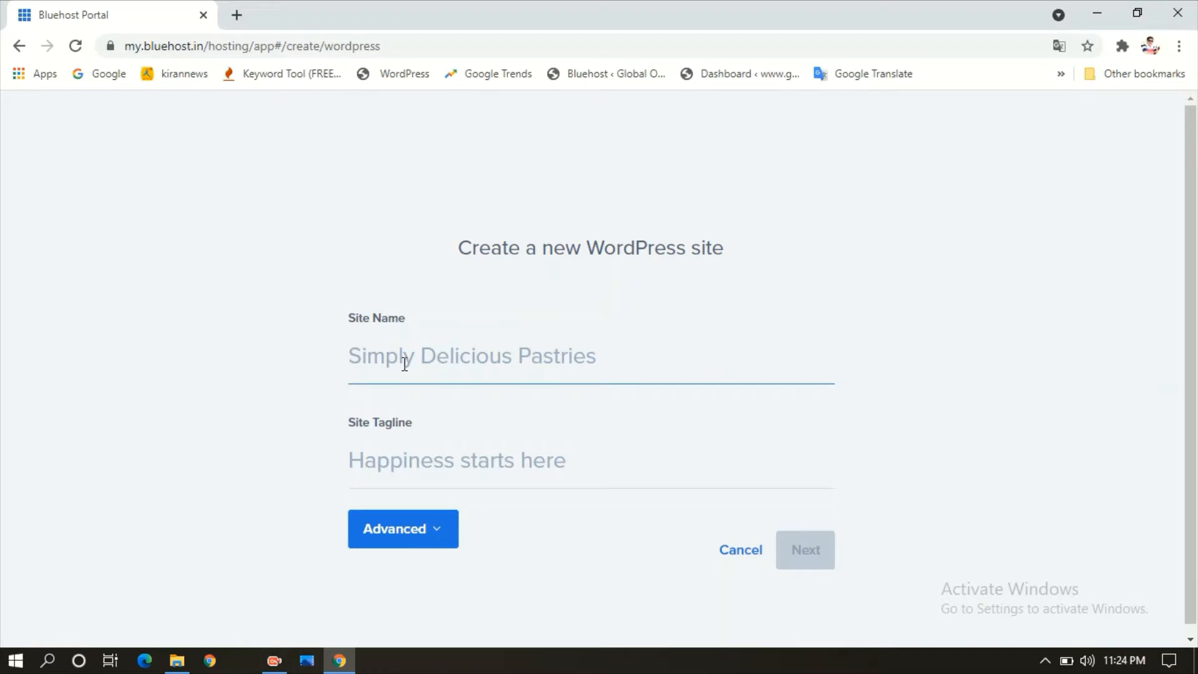
Enter "Madhya Pradesh Tourism" as the new WordPress site's name
type("m")
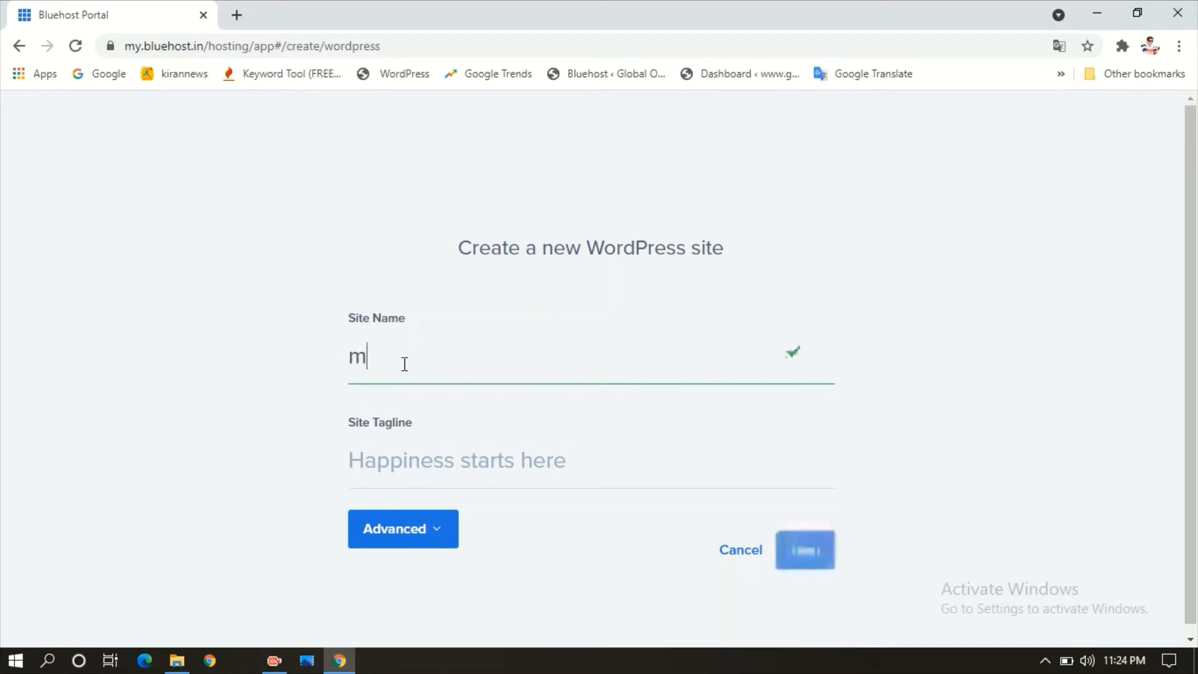
key("BackSpace")
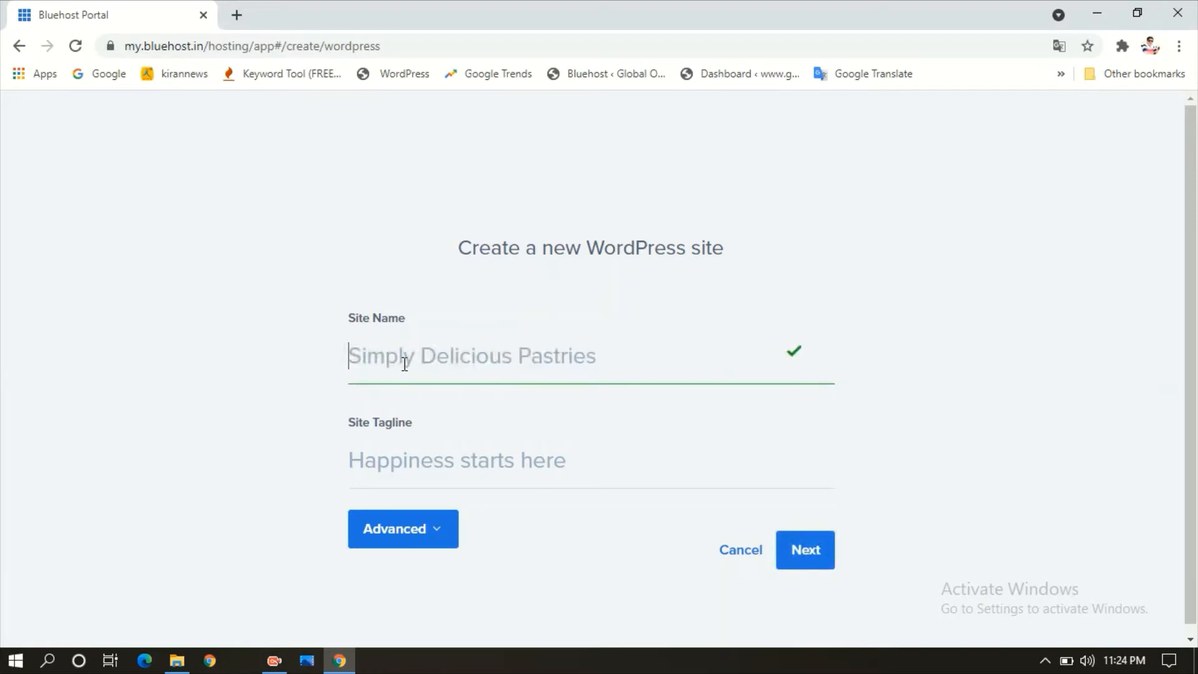
type("Ma")
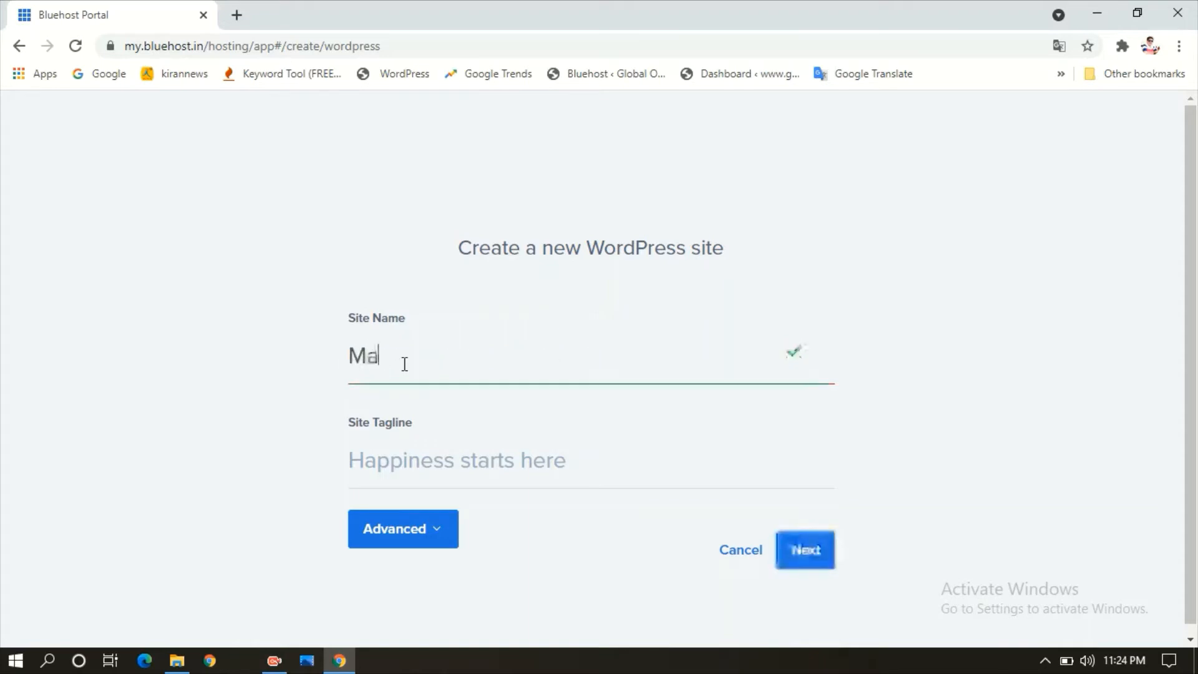
type("dhya")
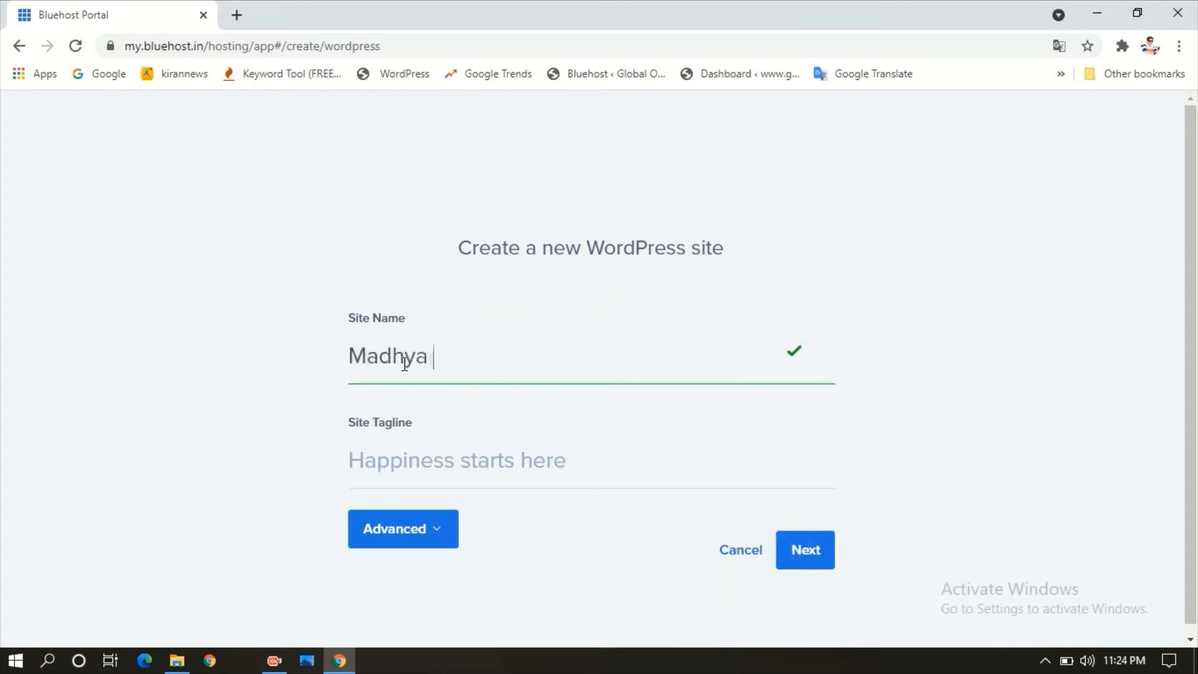
type(" pradesh")
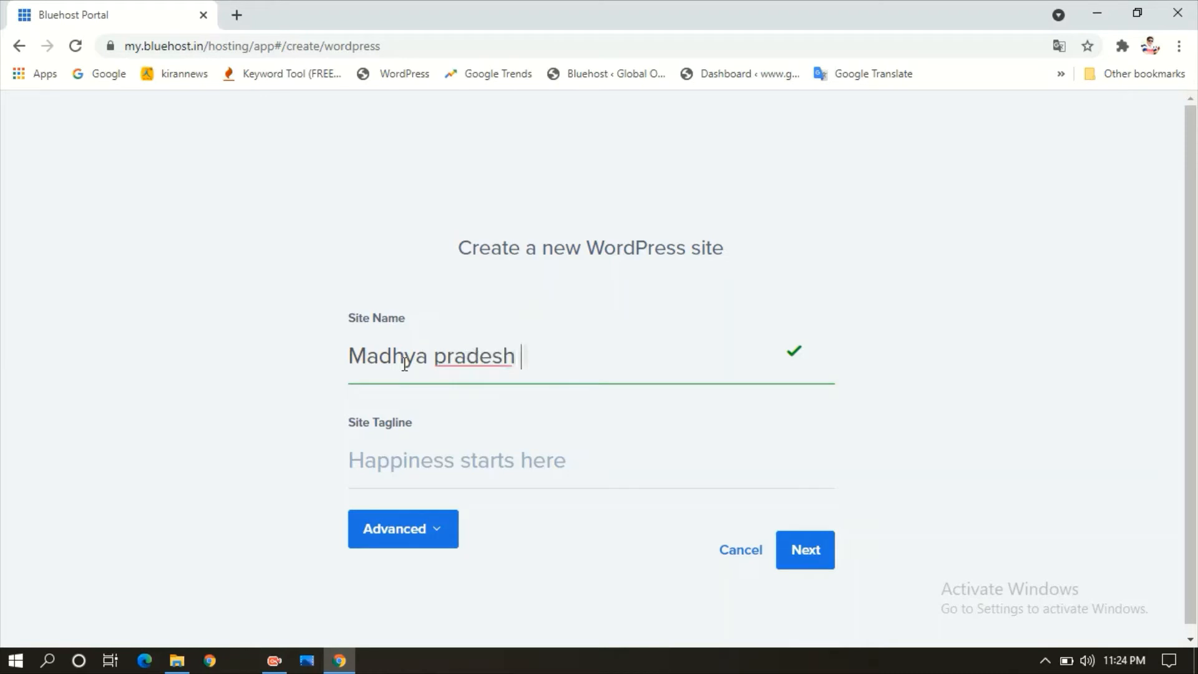
type(" Tourim")
key("BackSpace")
type("sm")
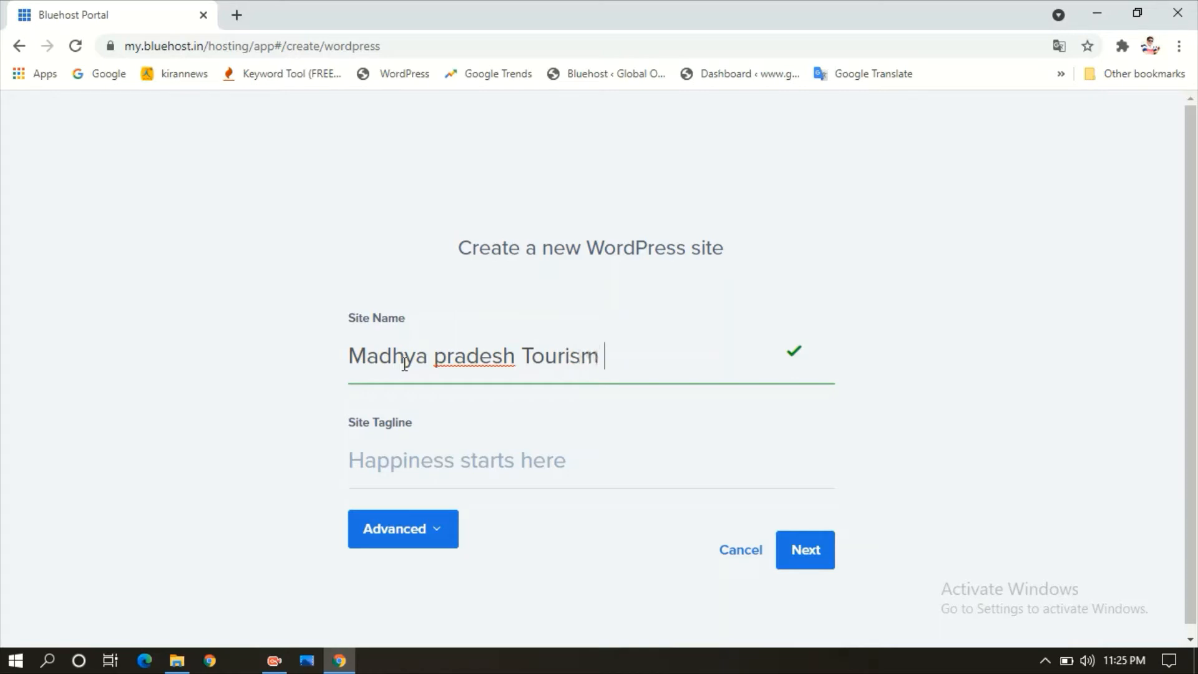
right_click(480, 361)
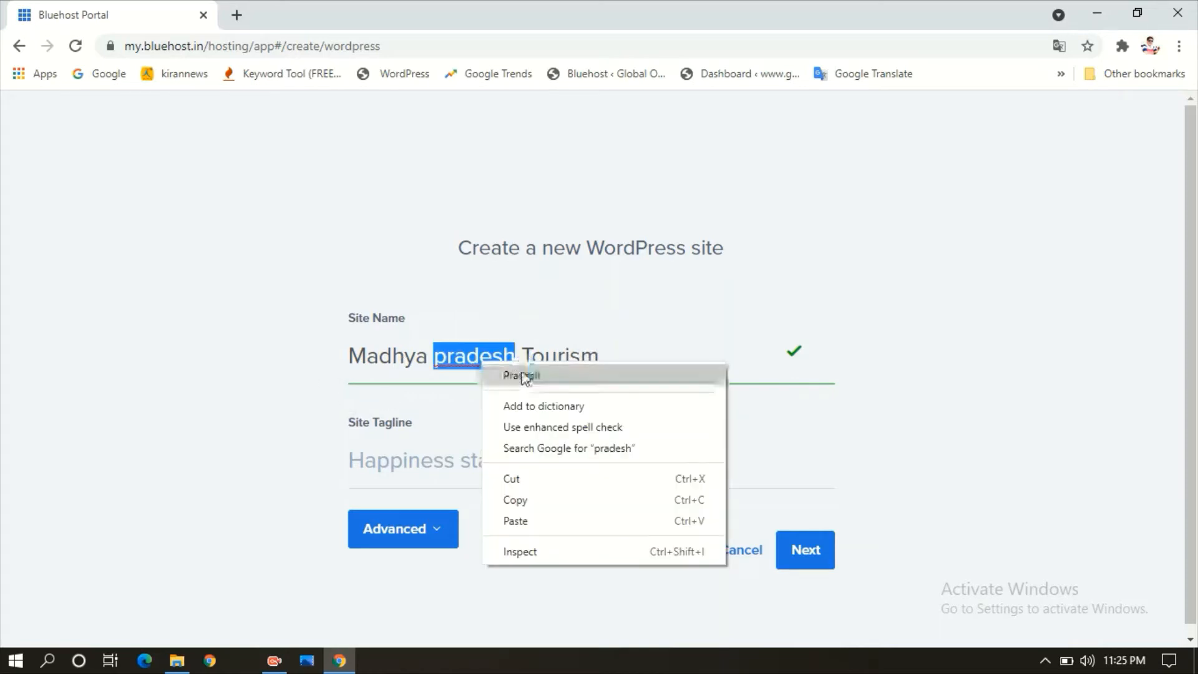
left_click(522, 374)
Set the site tagline to "Welcome to M.P." and continue to the domain selection
left_click(408, 463)
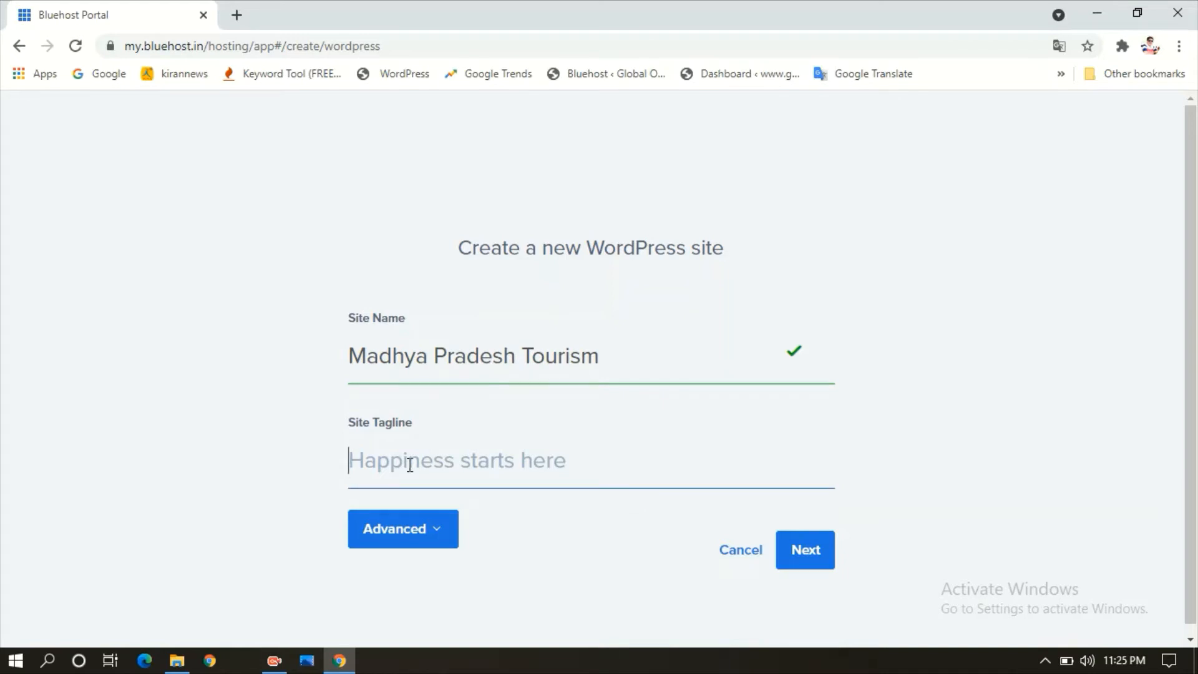
type("We")
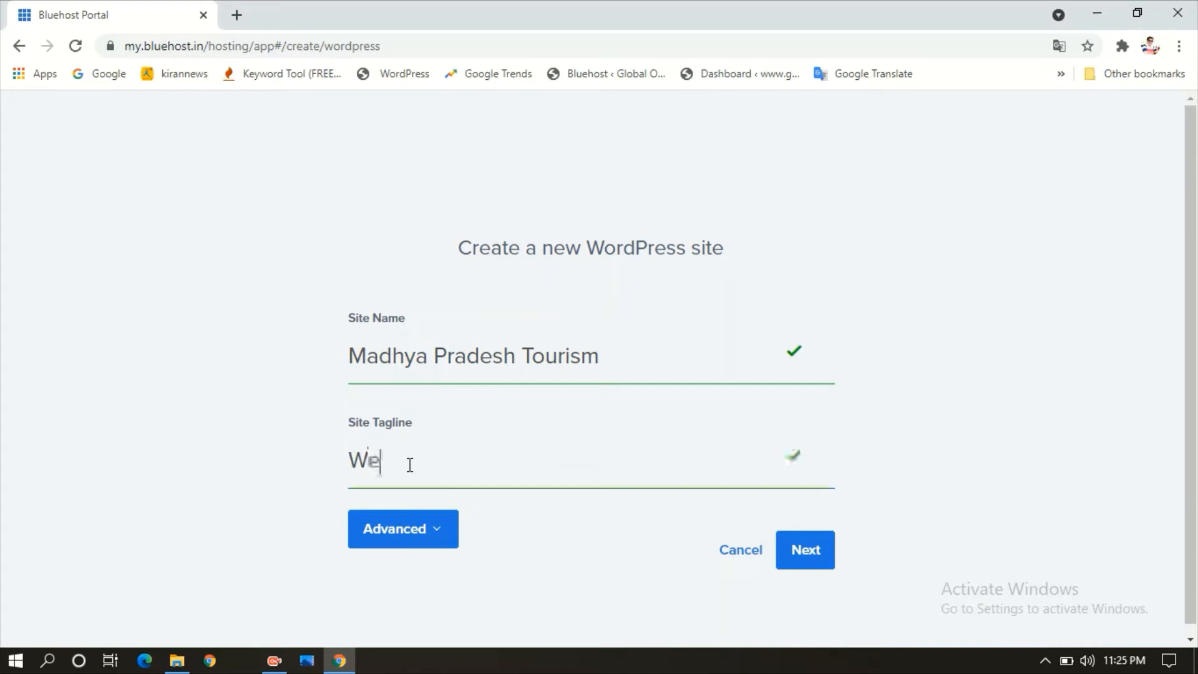
type("lcome ")
type("t o")
type("o M")
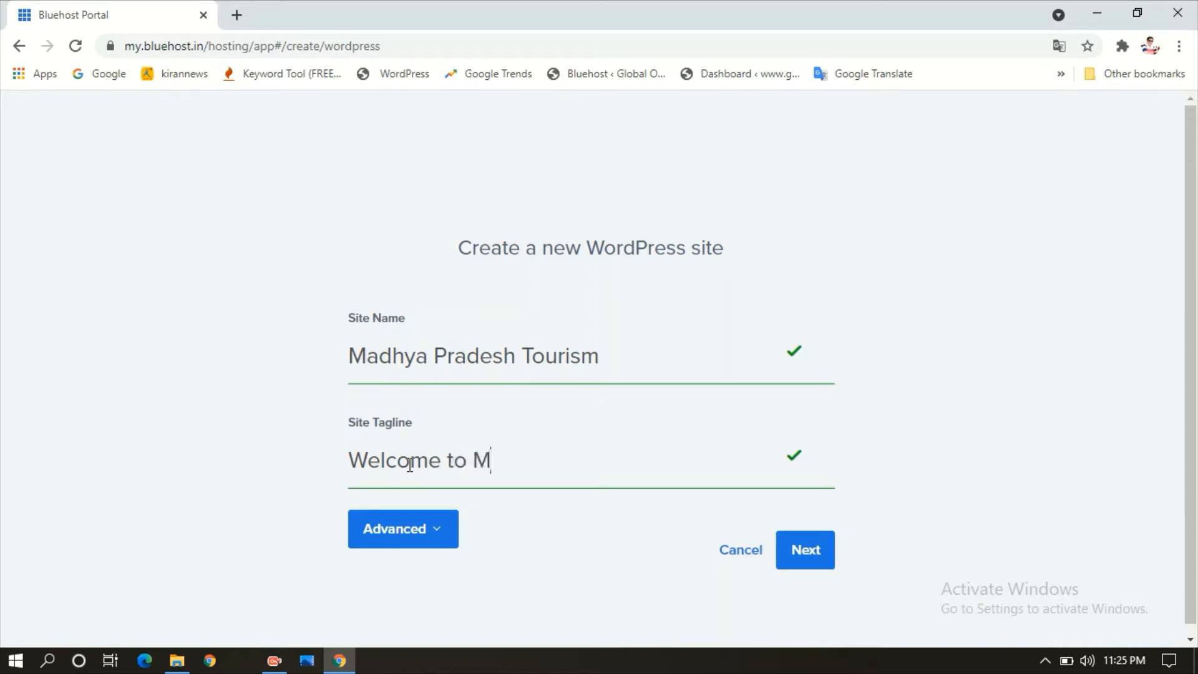
type("P.")
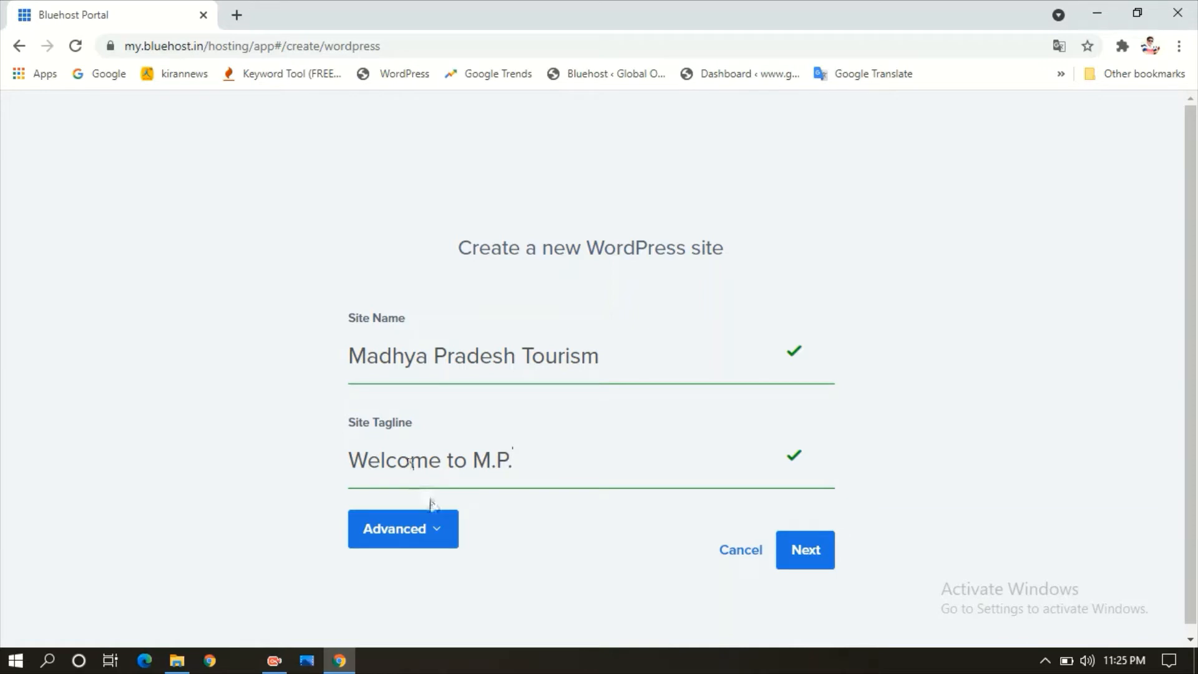
left_click(805, 560)
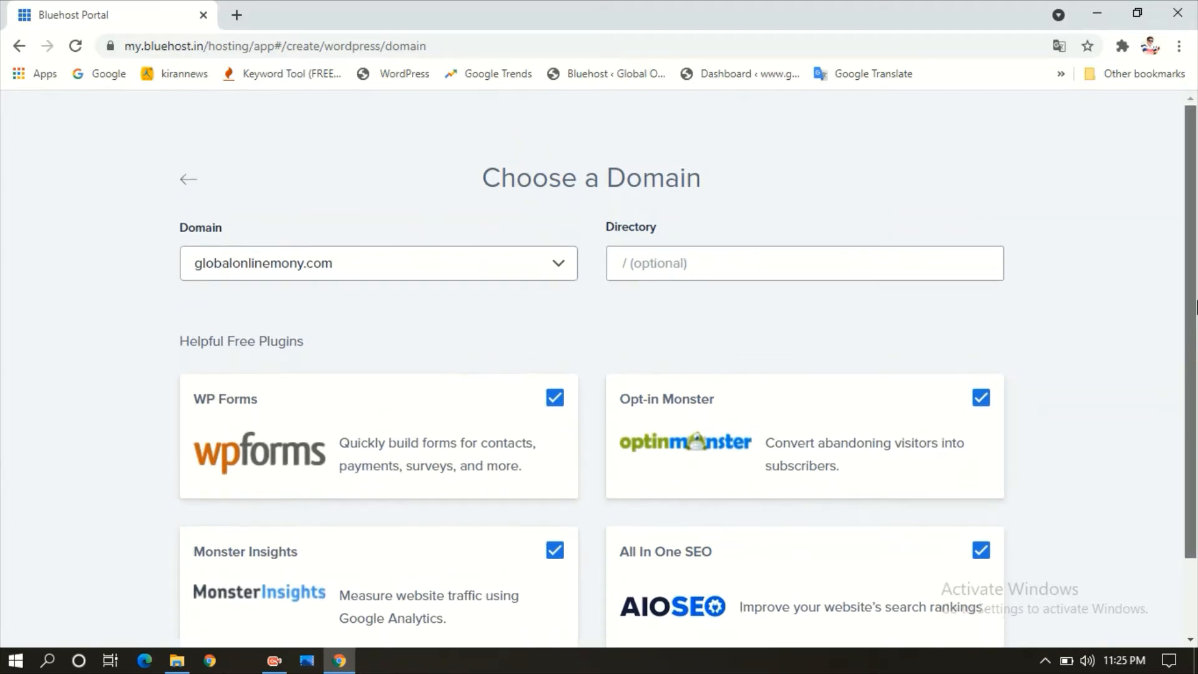
Check the available domains for the new site and deselect all four suggested free plugins
left_click(566, 261)
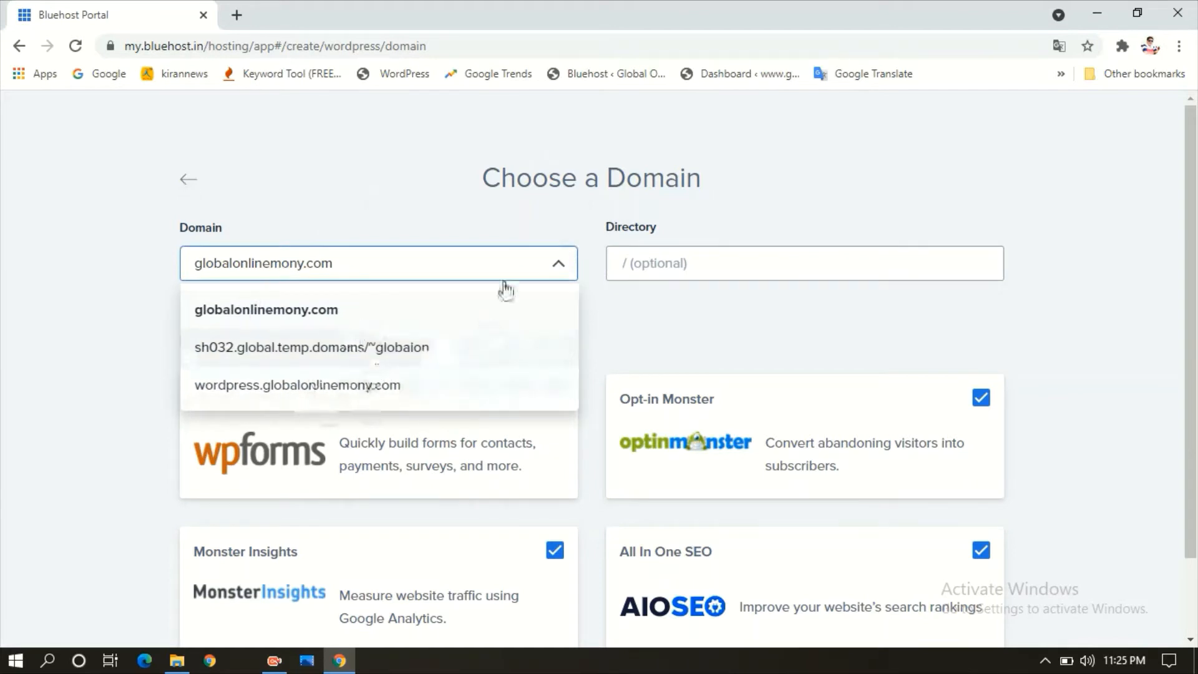
left_click(564, 267)
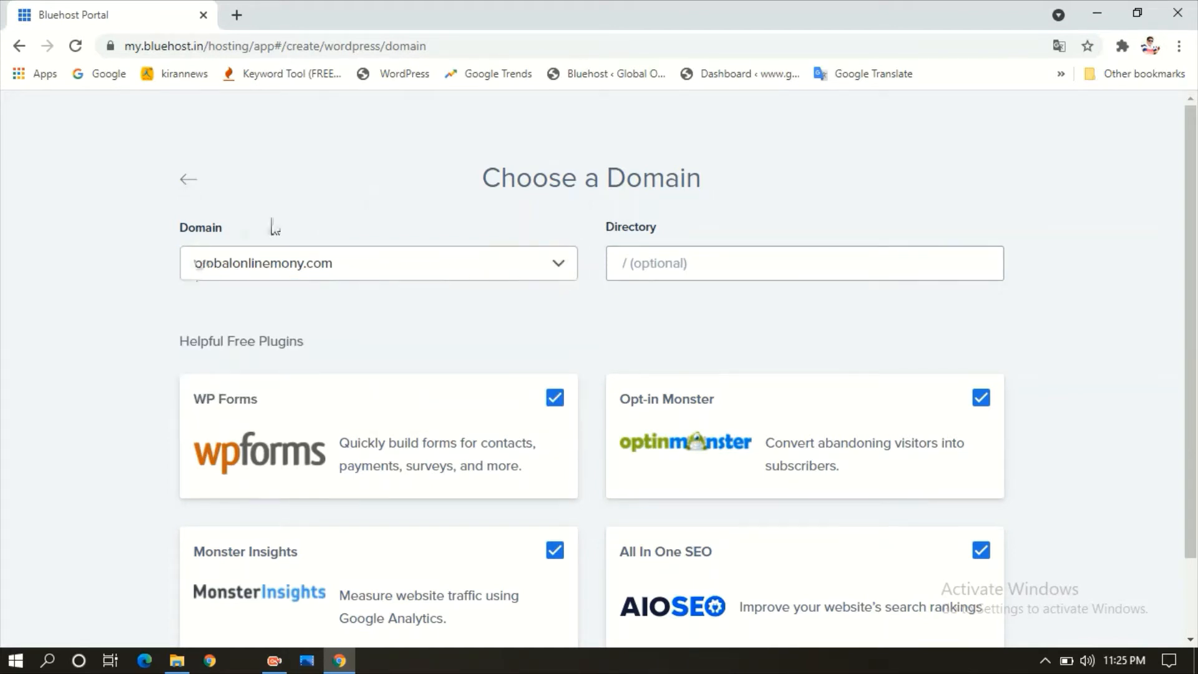
scroll(1194, 351, "down", 2)
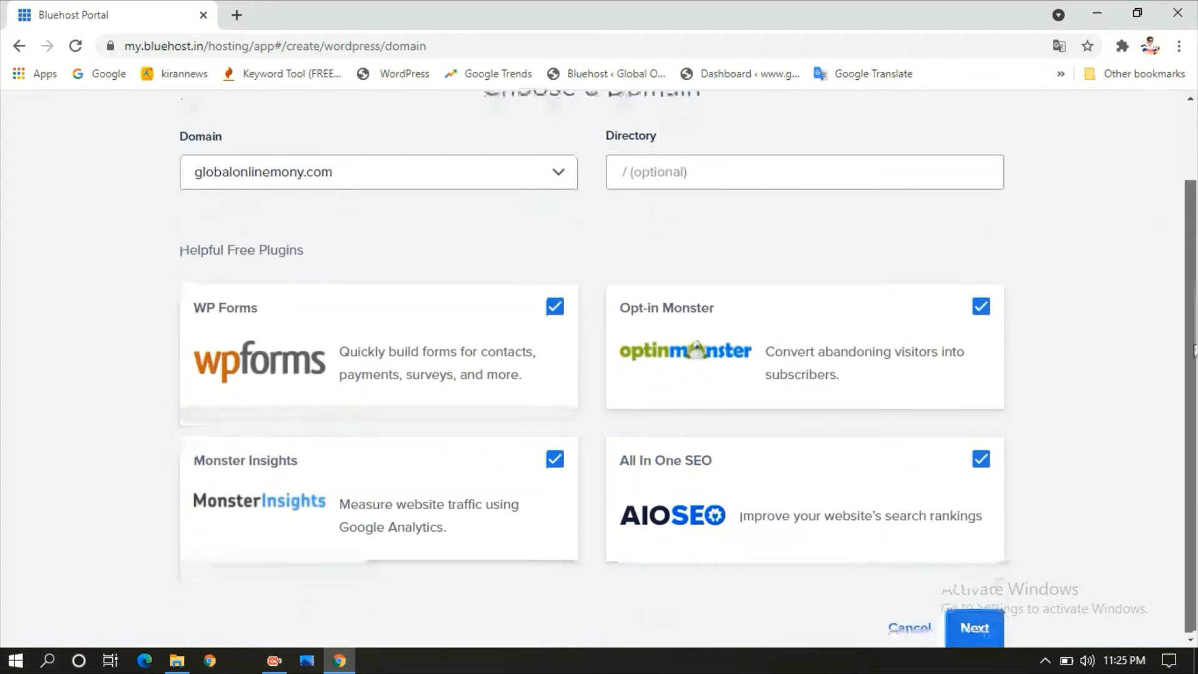
left_click(553, 309)
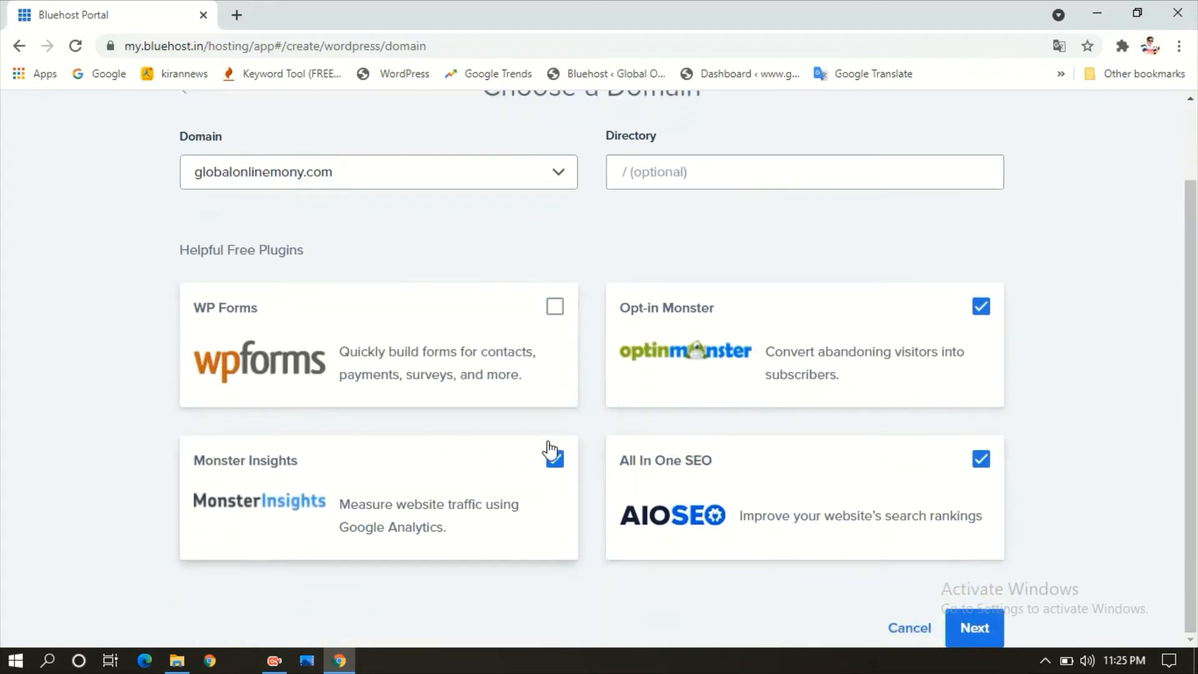
left_click(553, 458)
left_click(983, 465)
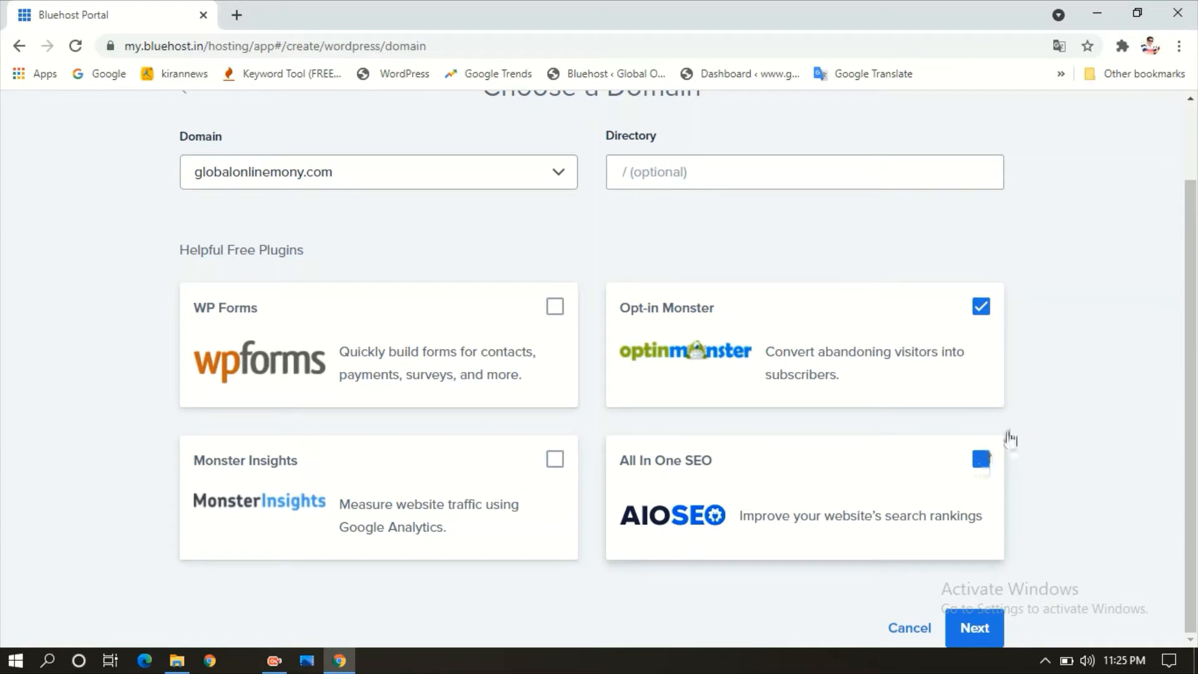
left_click(982, 309)
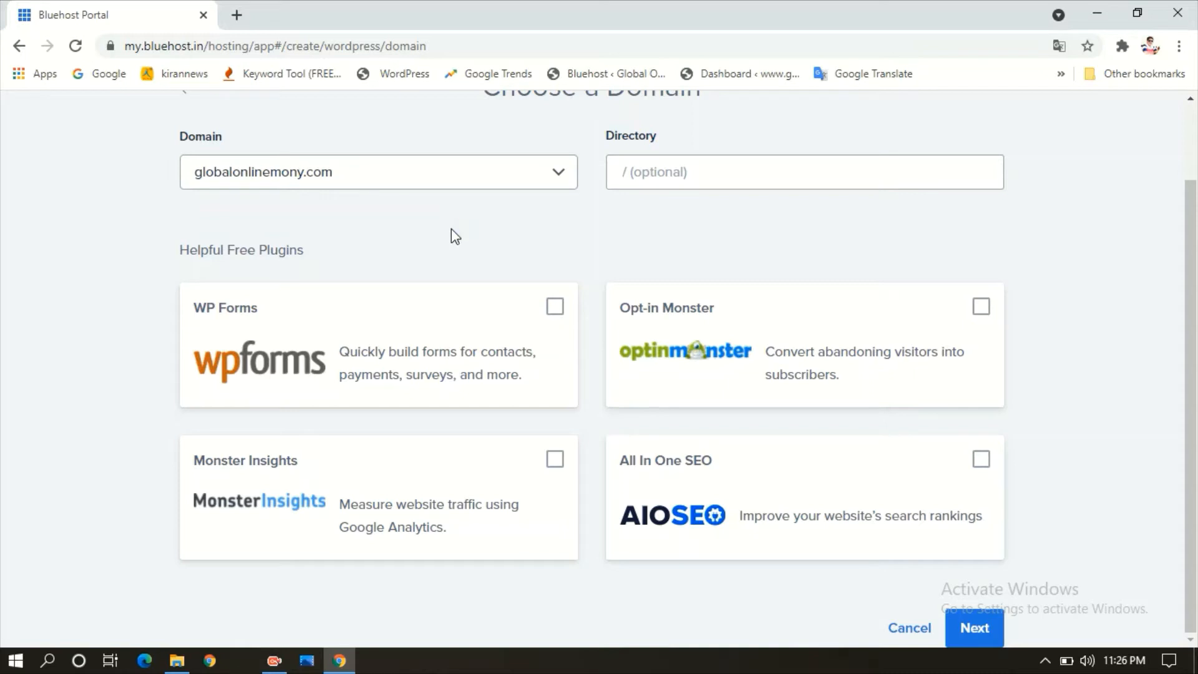
left_click(555, 306)
left_click(555, 459)
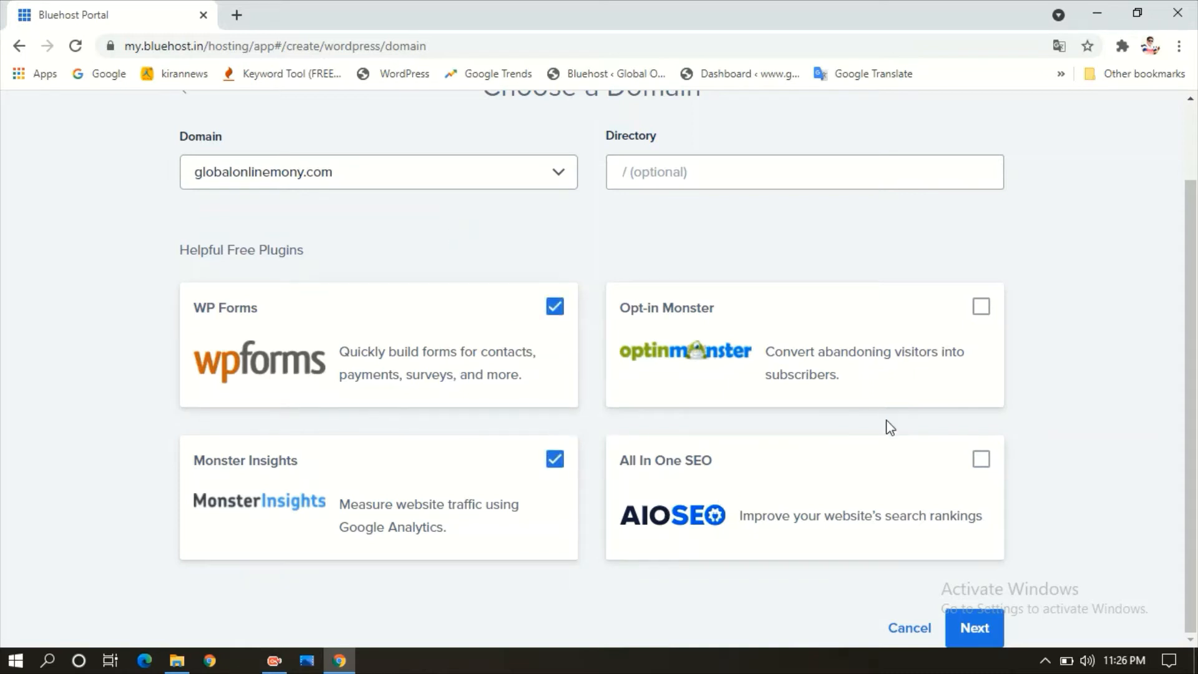
left_click(982, 459)
left_click(981, 306)
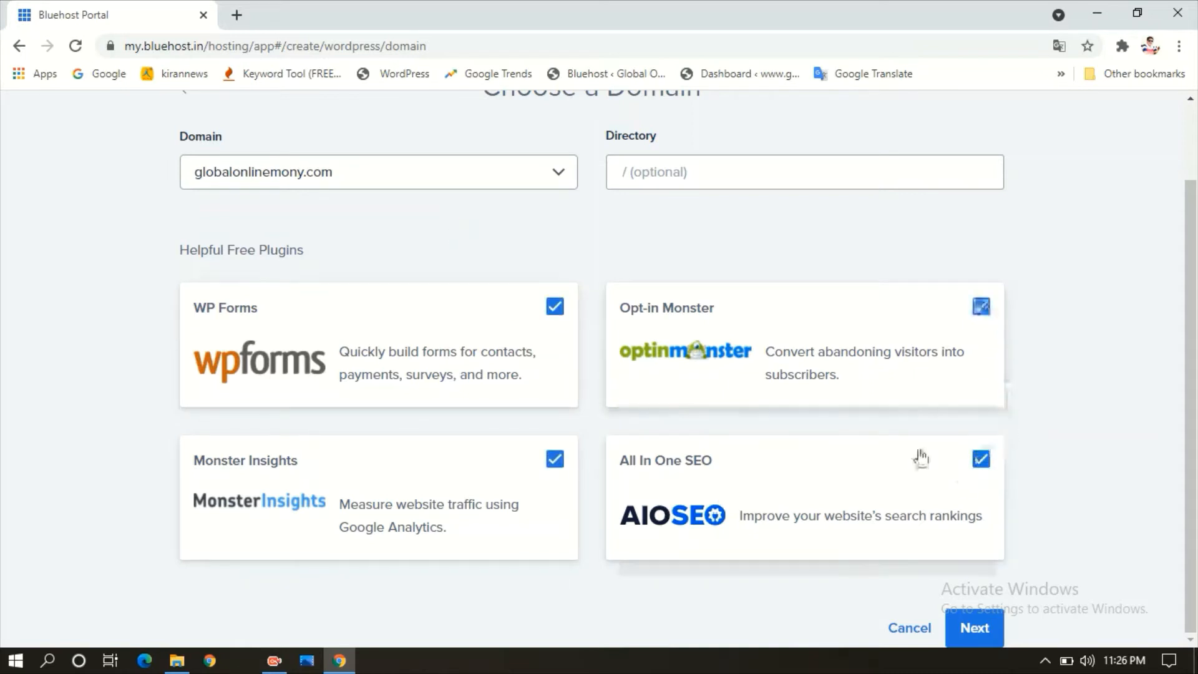
left_click(982, 461)
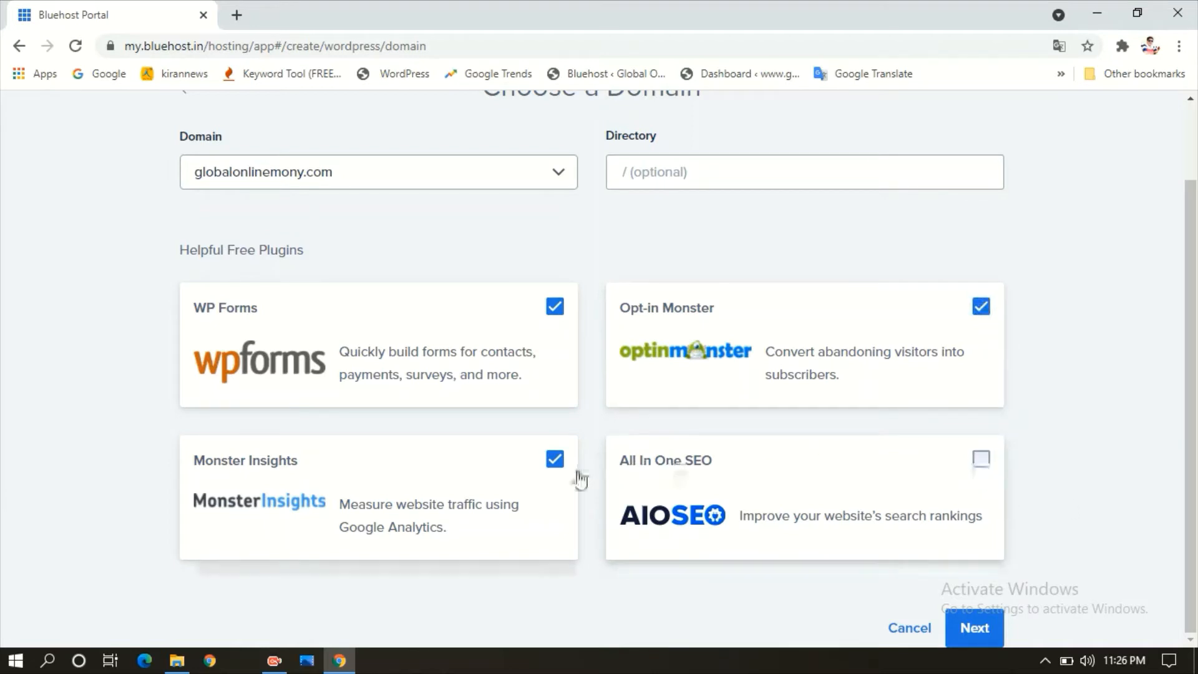
left_click(556, 462)
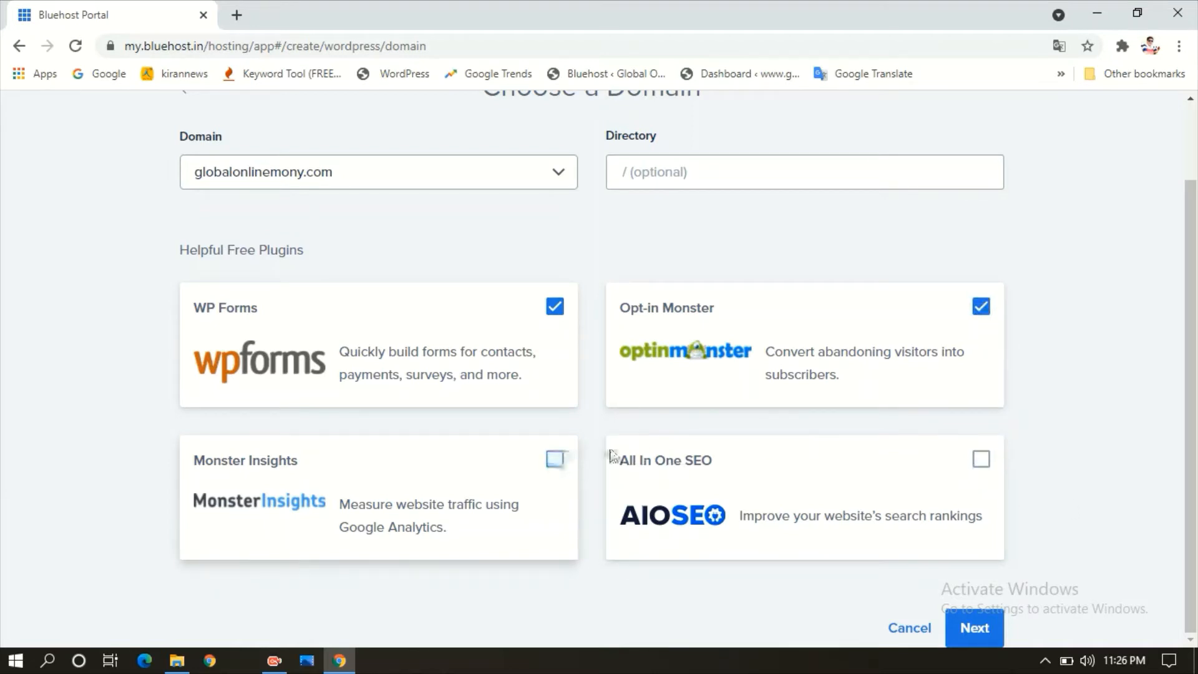
left_click(555, 307)
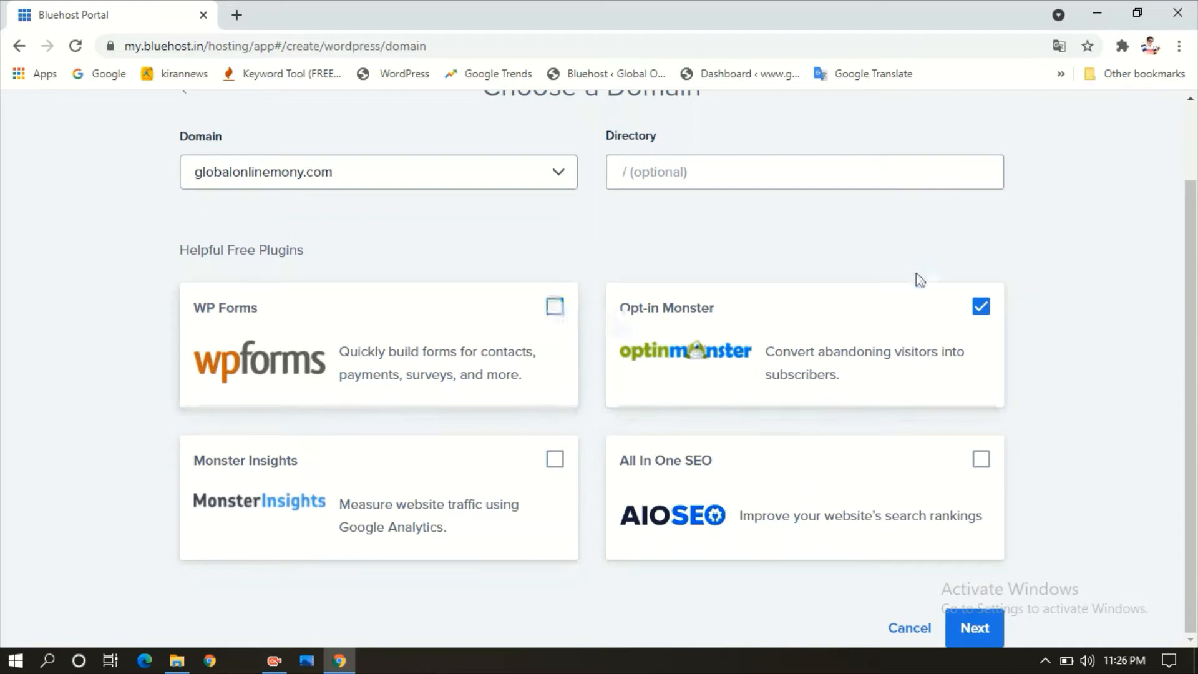
left_click(977, 313)
Install WordPress in the directory "F" of globalonlinemony.com and log in to the new site's admin area
left_click(760, 177)
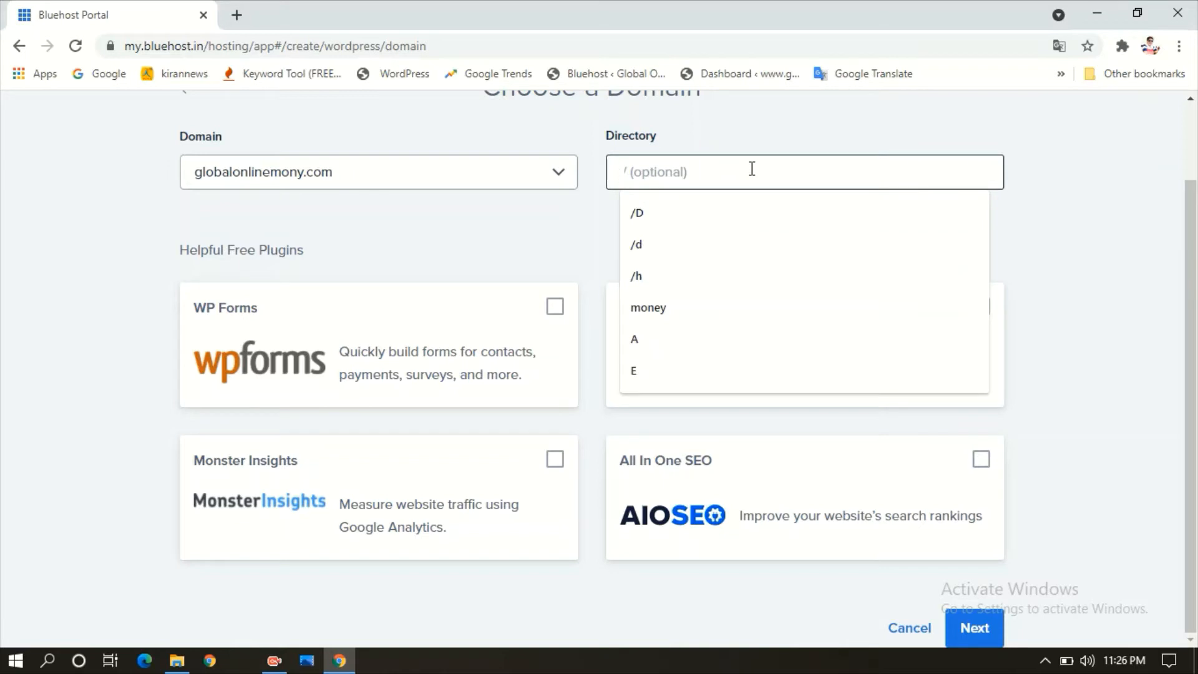
type("F")
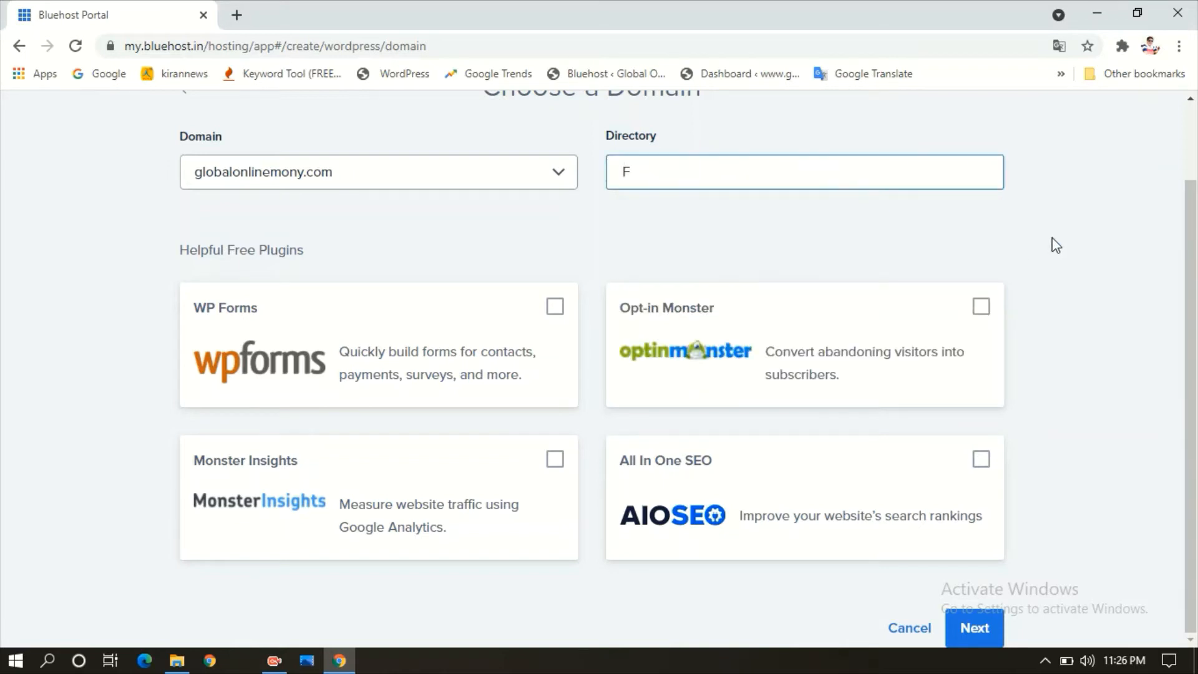
left_click(984, 628)
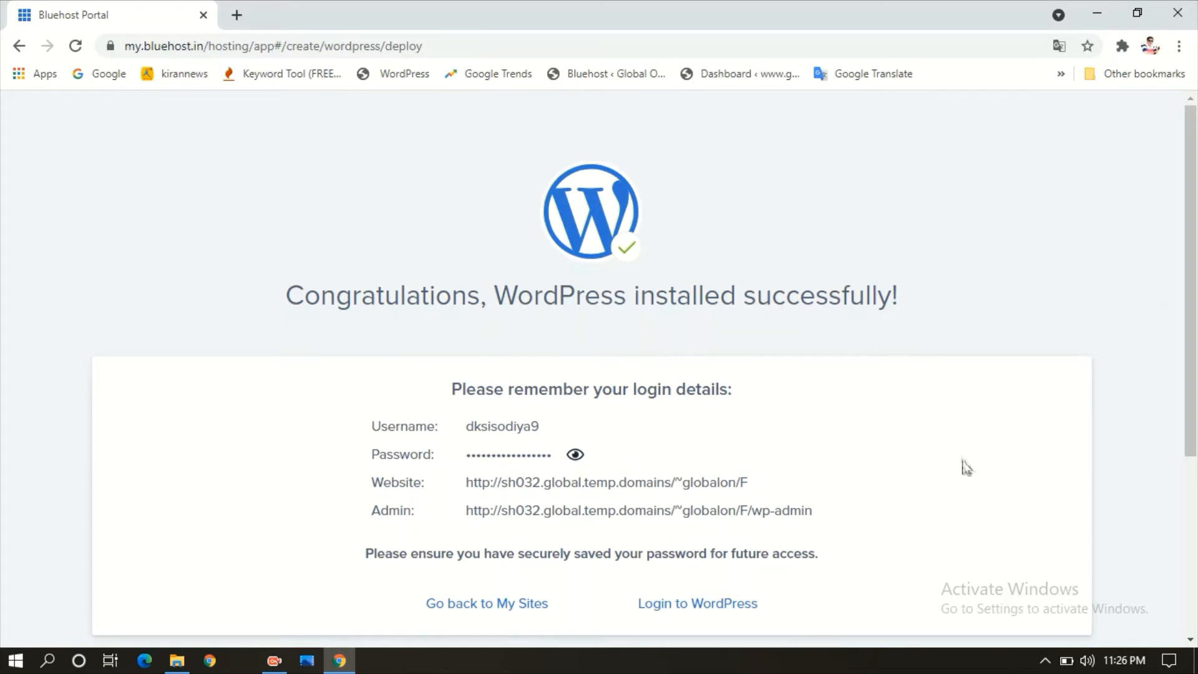
scroll(1194, 323, "down", 4)
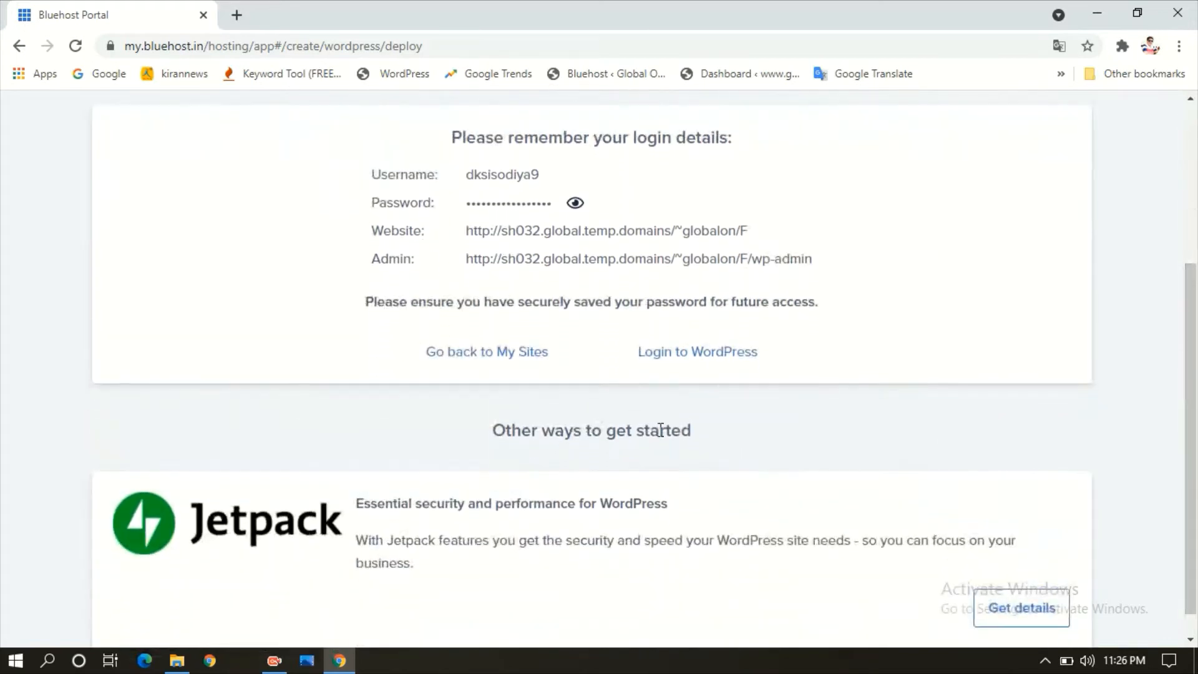
left_click(726, 365)
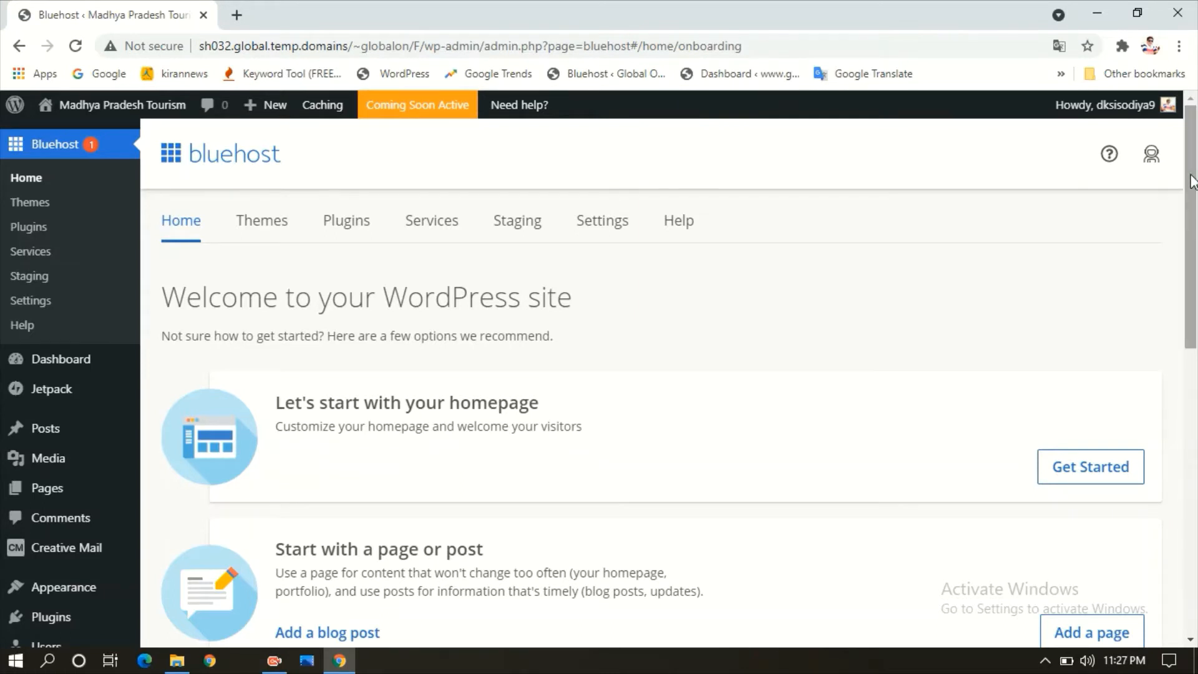
Look over the onboarding options and set the site's homepage to show blog posts
left_click_drag(1192, 182, 1196, 150)
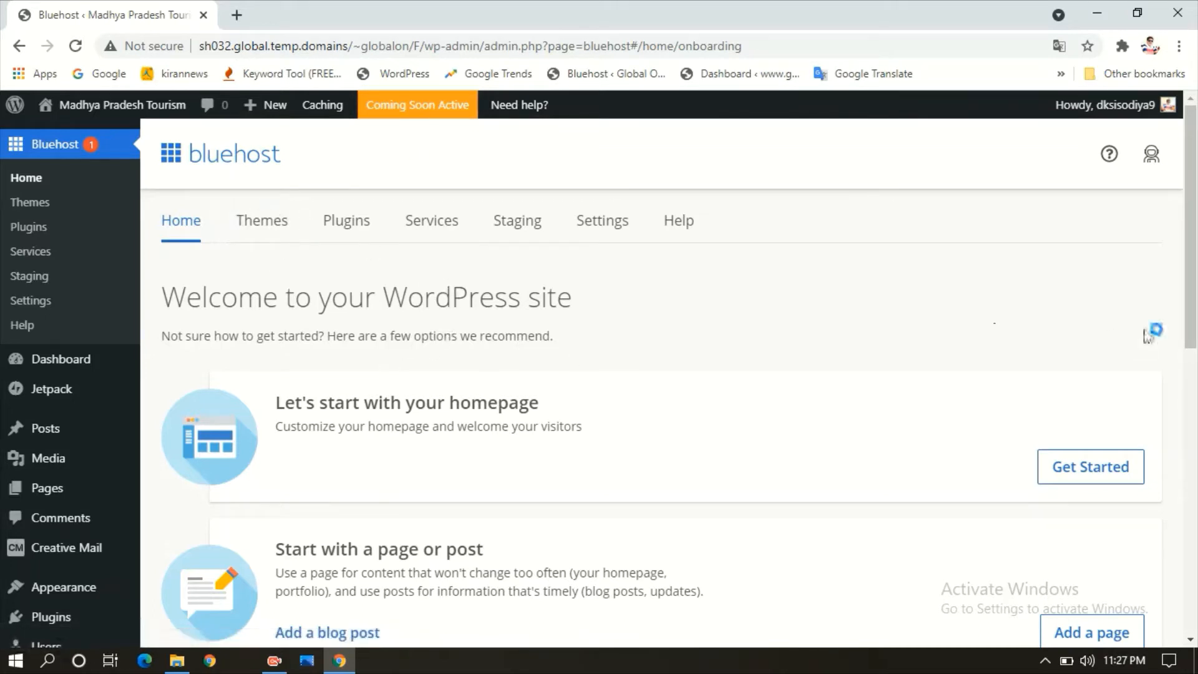
scroll(1072, 307, "down", 2)
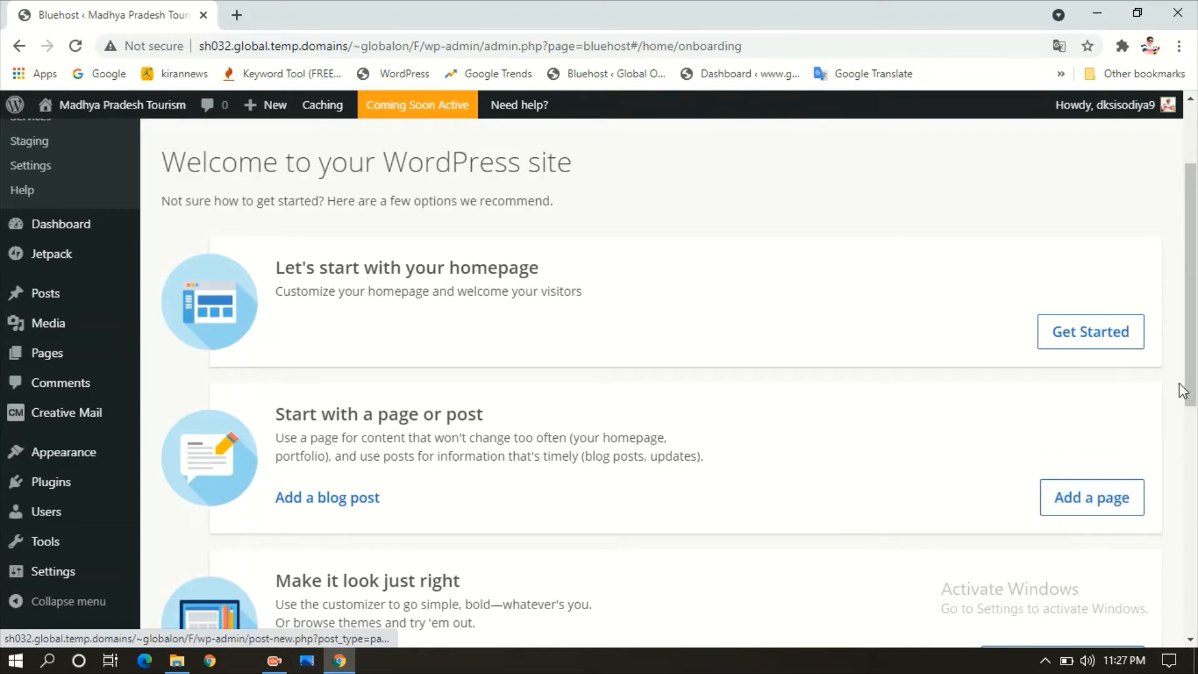
scroll(1189, 400, "down", 4)
scroll(1192, 410, "down", 2)
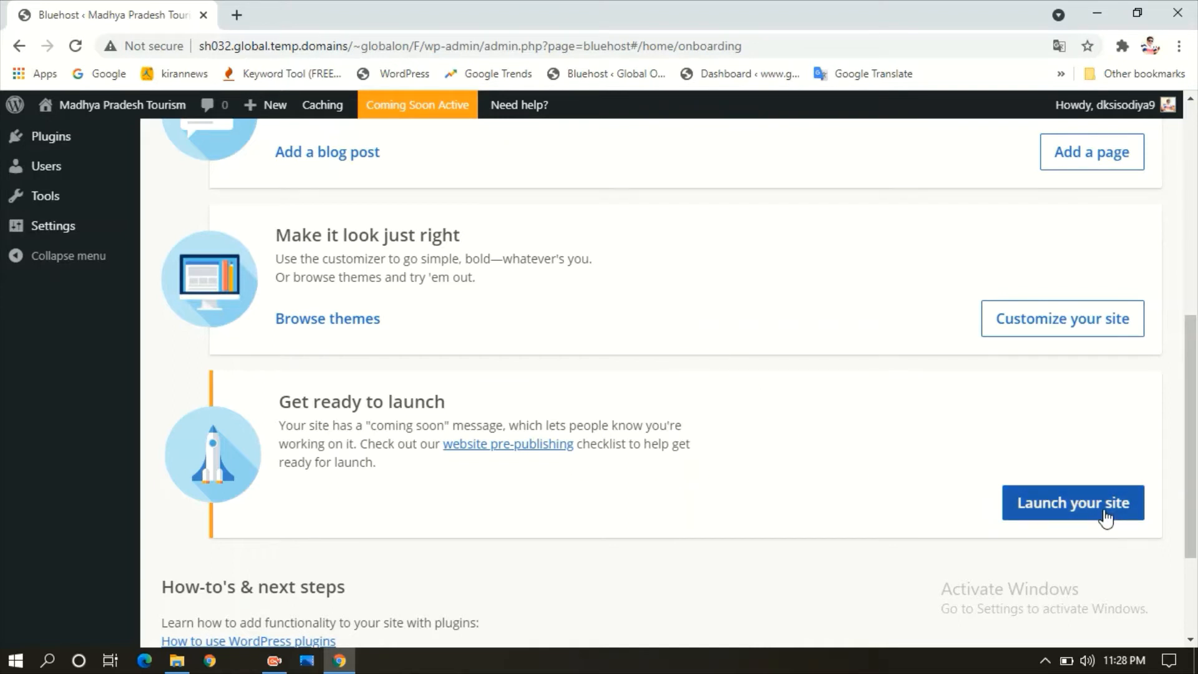
left_click_drag(1196, 462, 1197, 272)
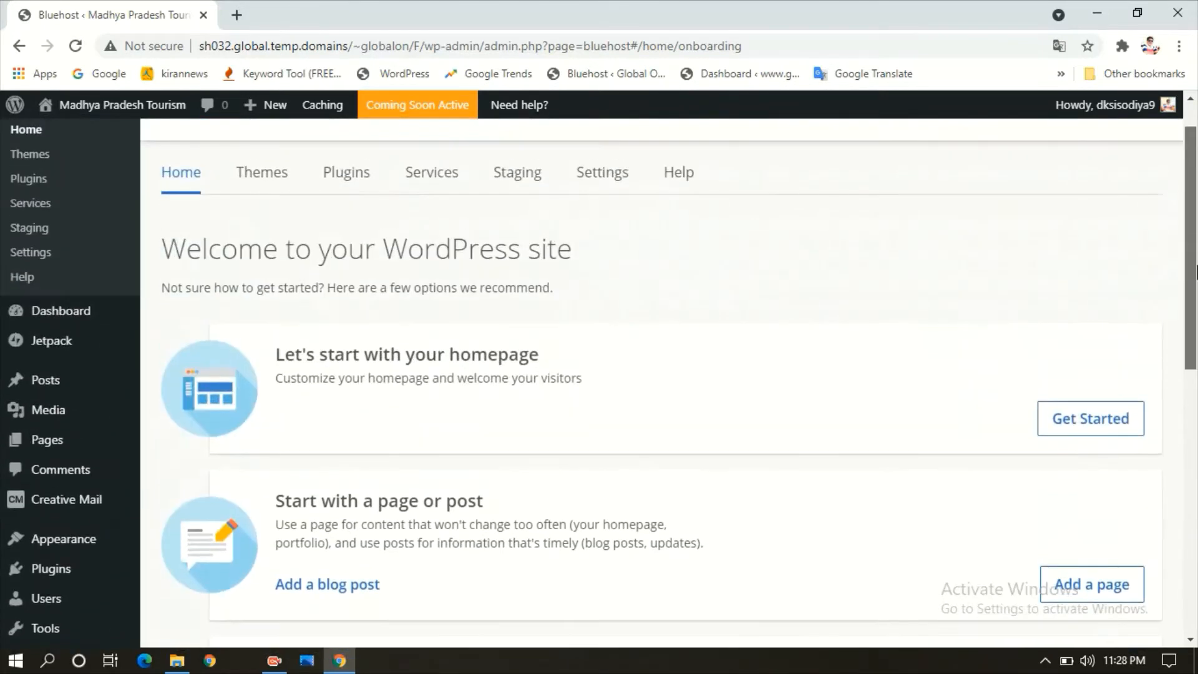
left_click(1122, 430)
scroll(1194, 322, "down", 2)
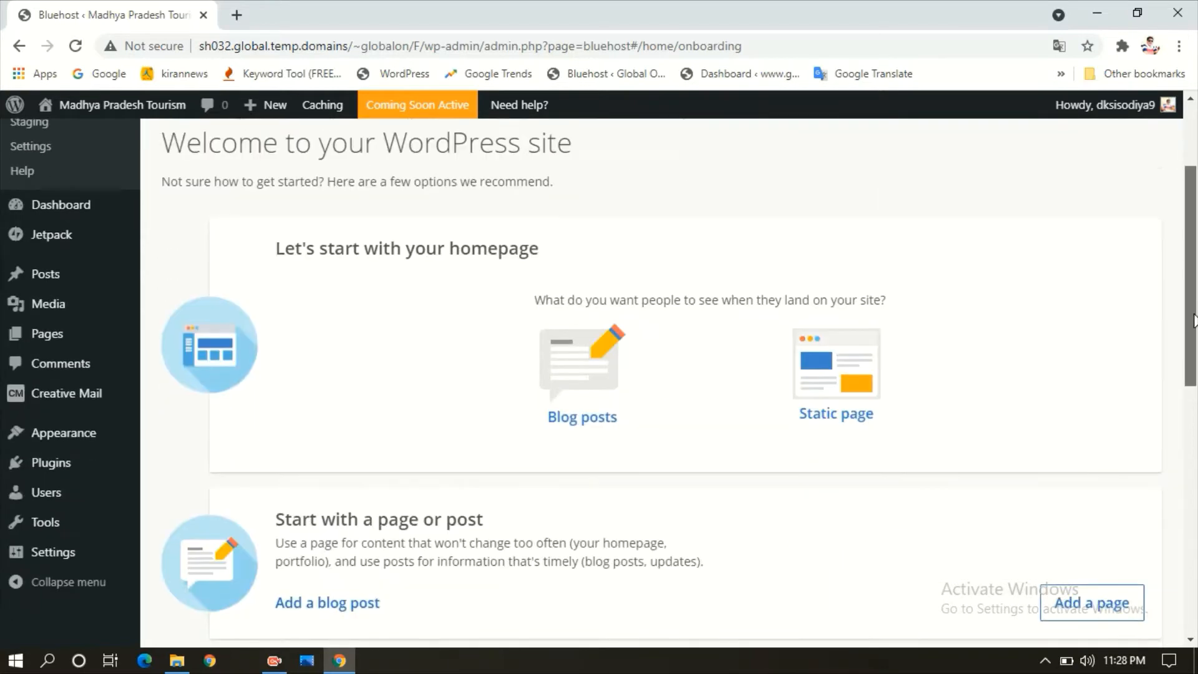
scroll(1194, 322, "down", 1)
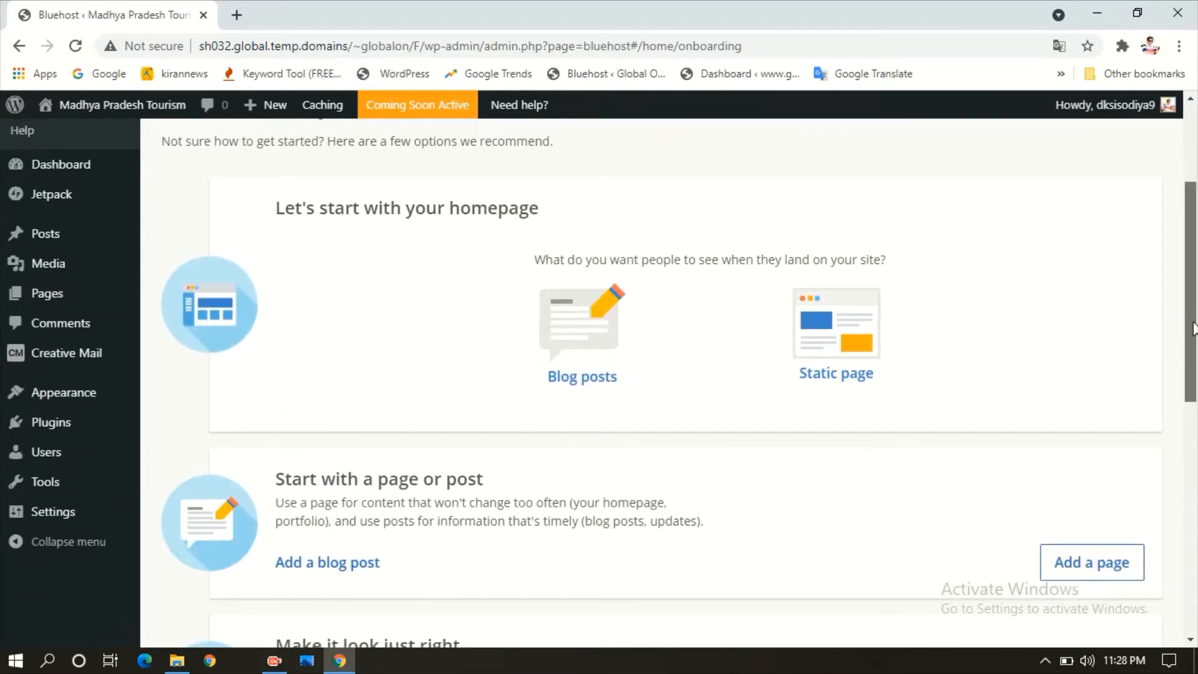
scroll(1195, 329, "down", 1)
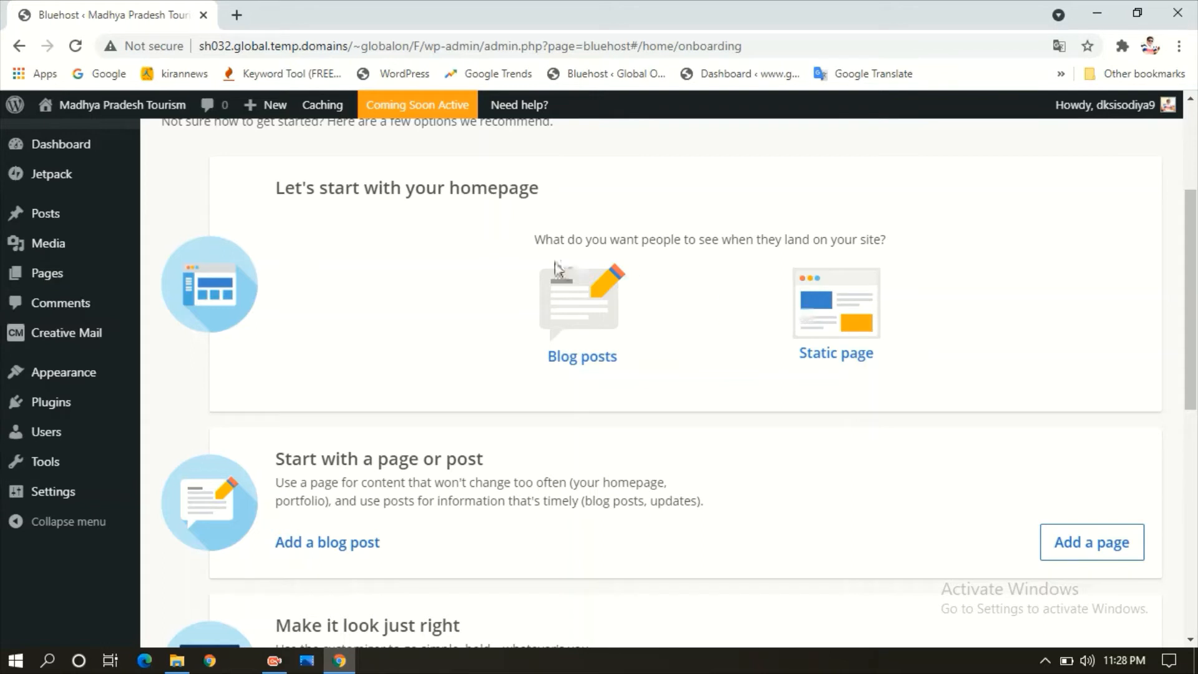
left_click(590, 337)
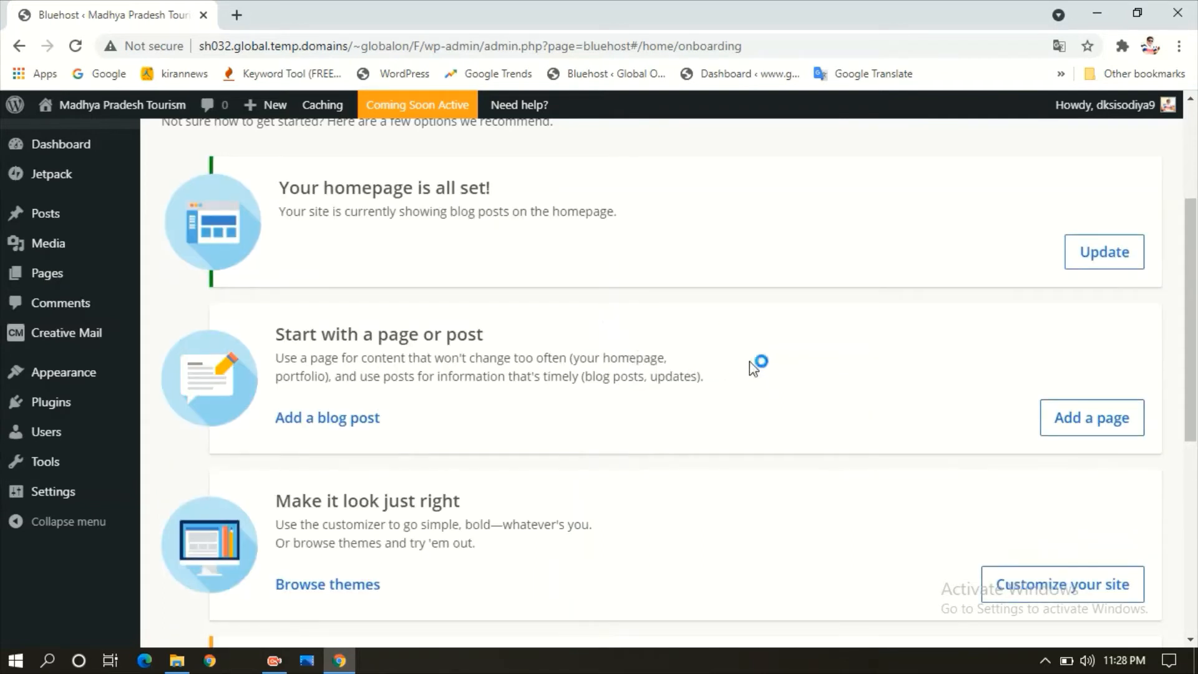
Launch the site from the onboarding page so it is available to public visitors
left_click_drag(1191, 277, 1191, 261)
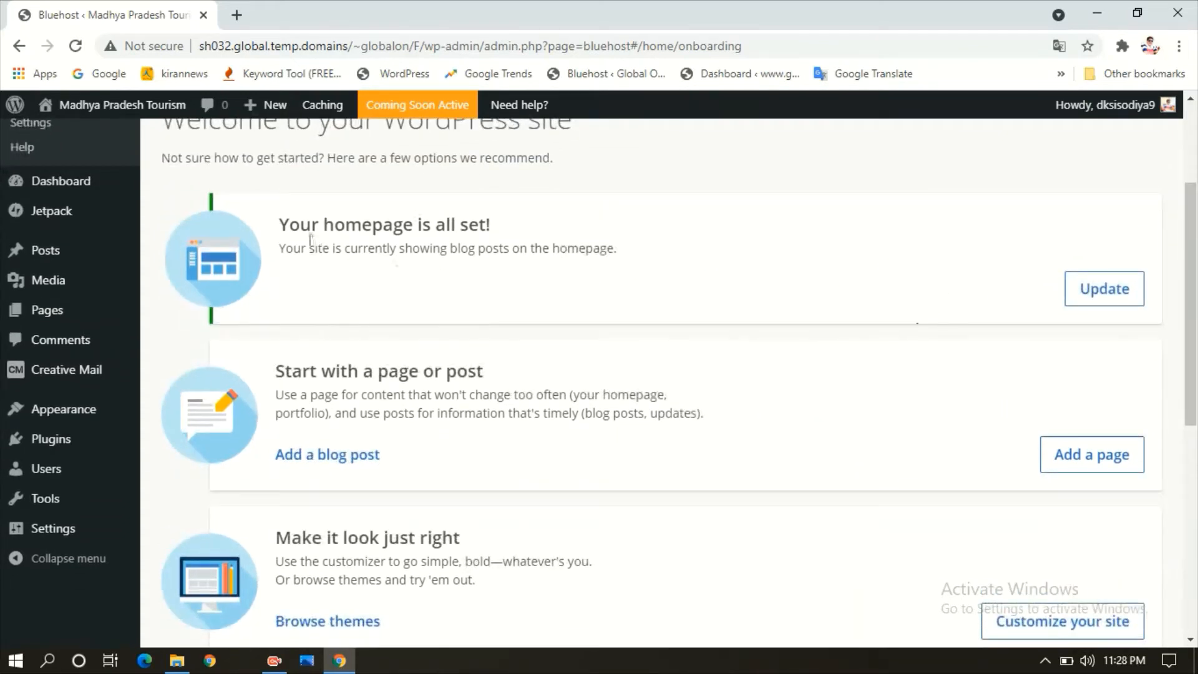
left_click_drag(1193, 267, 1195, 321)
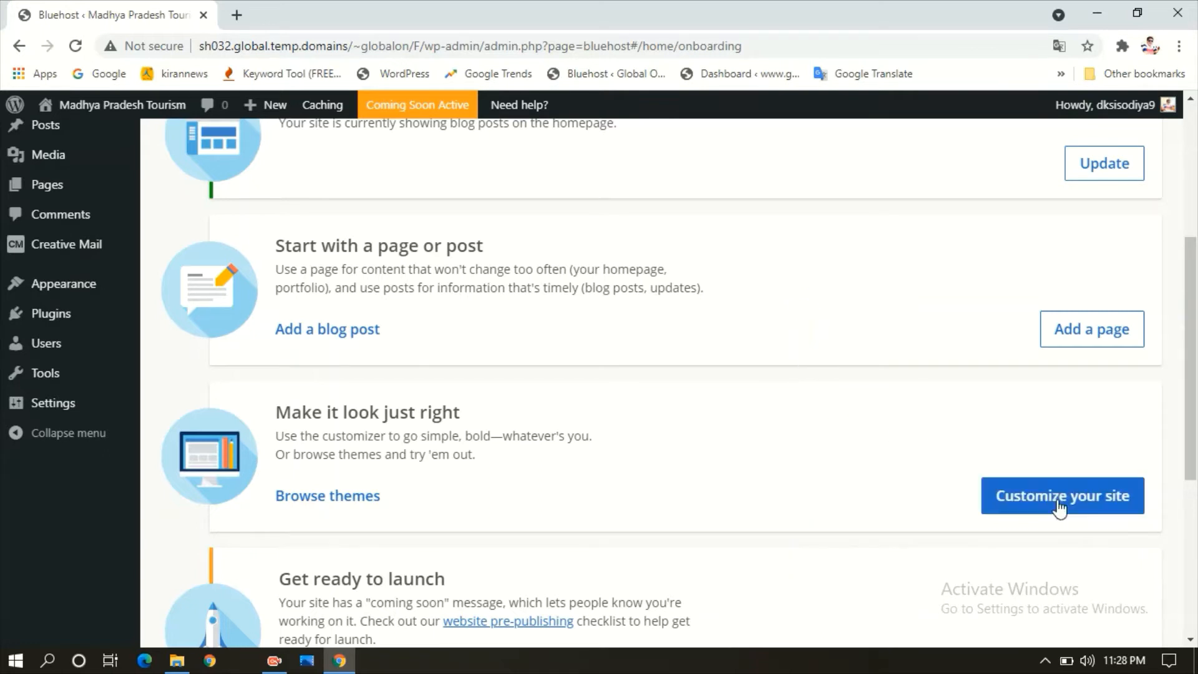
left_click_drag(1193, 395, 1193, 528)
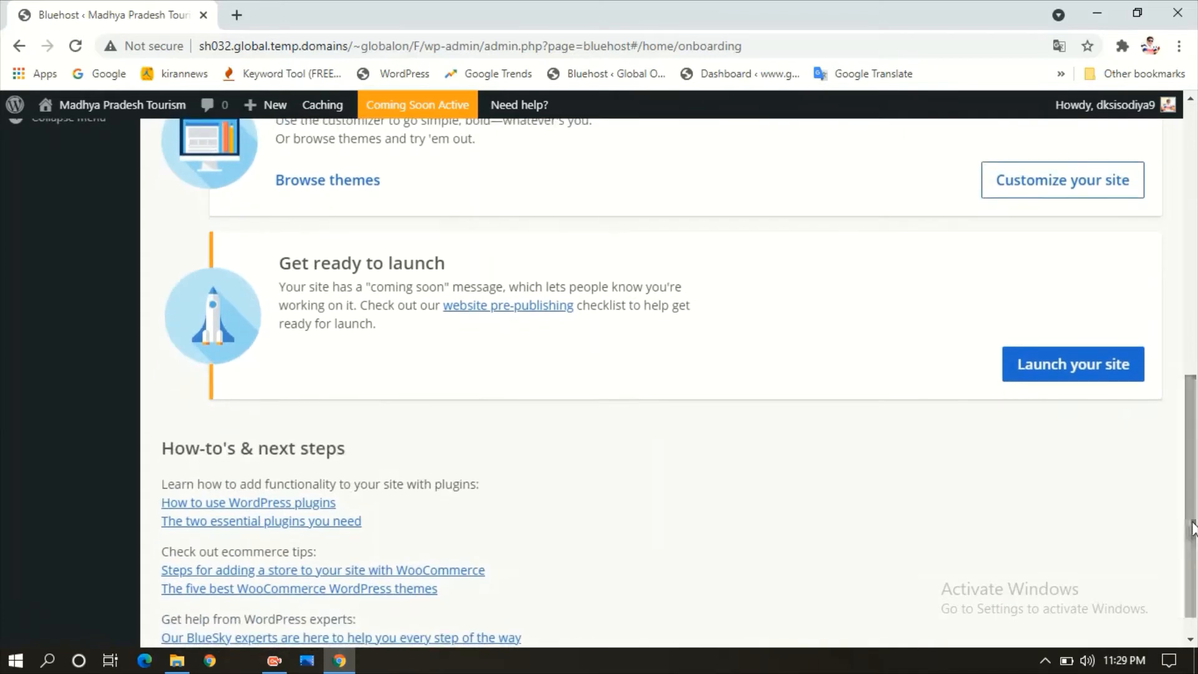
left_click(1081, 385)
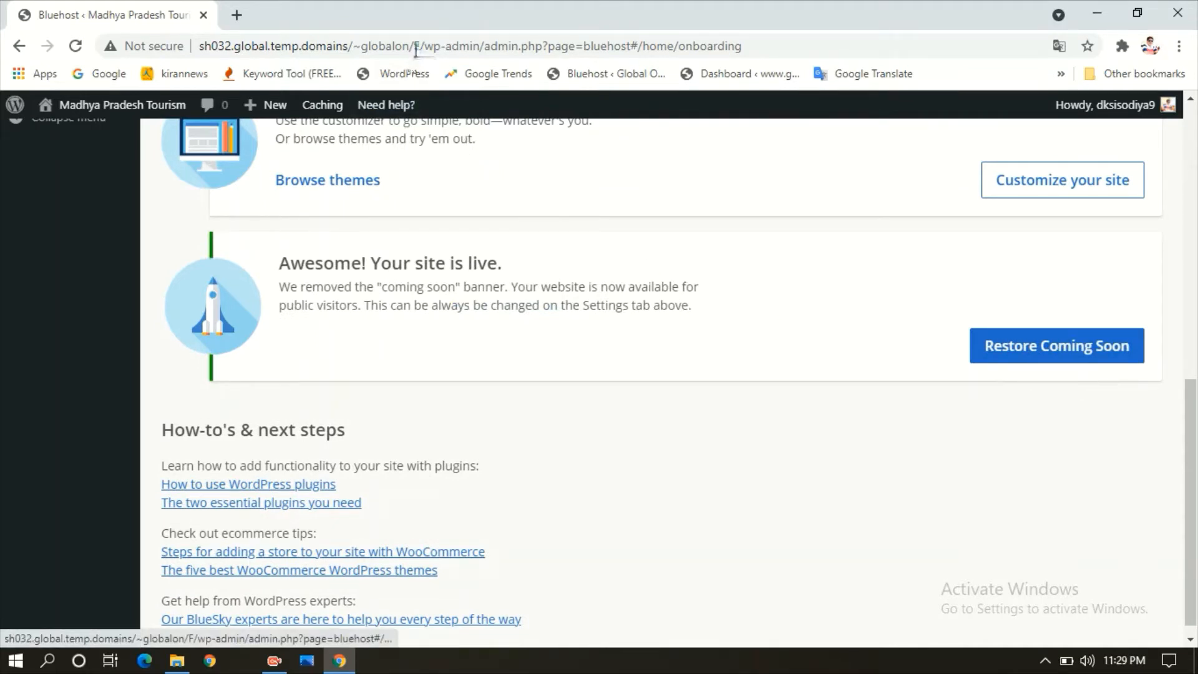
Copy the site's base address up to the F directory and open it in a new browser tab
left_click_drag(422, 45, 197, 46)
key("ctrl+c")
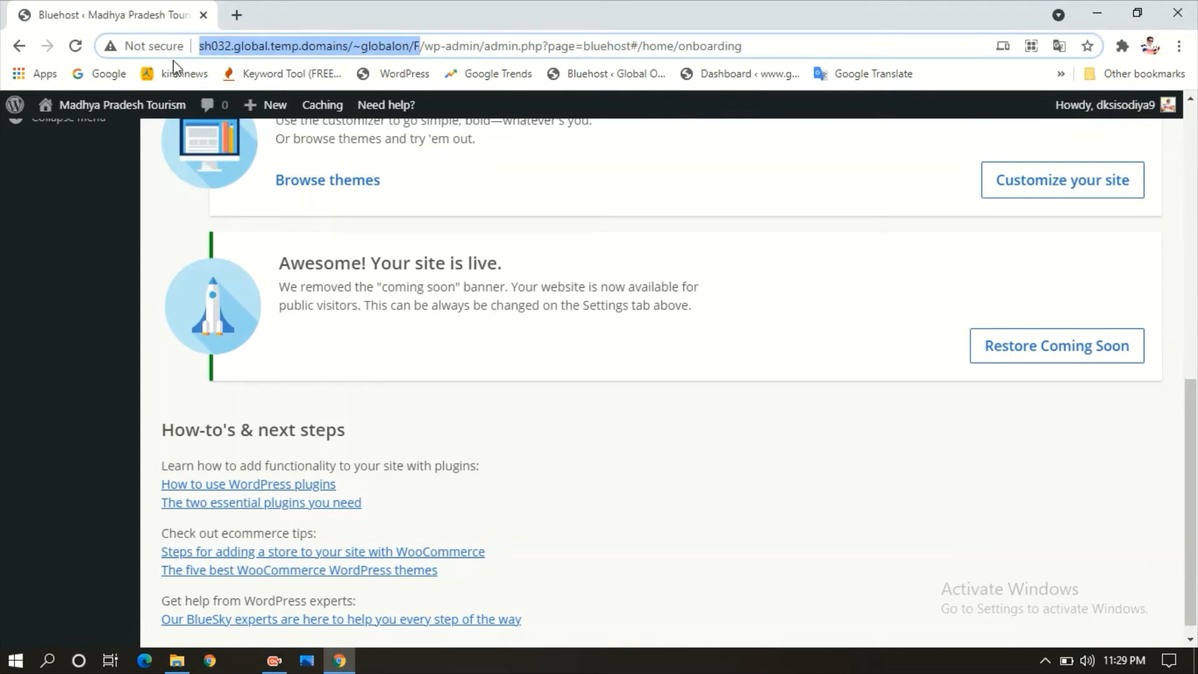
left_click(236, 13)
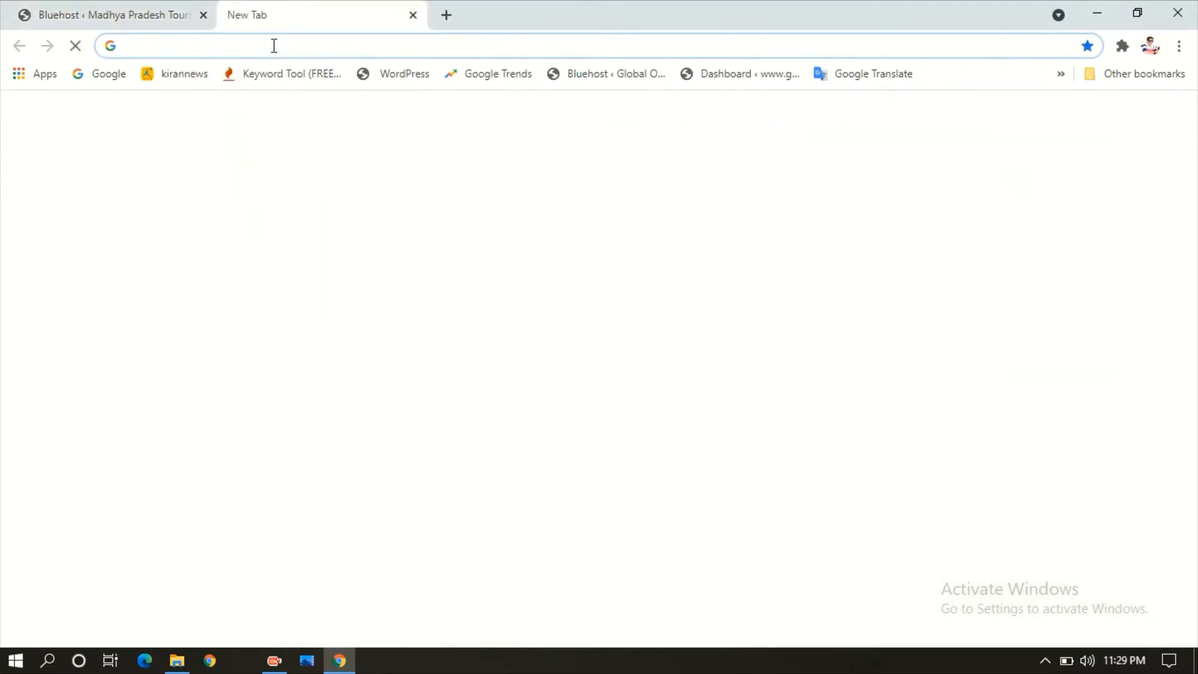
key("ctrl+v")
key("Return")
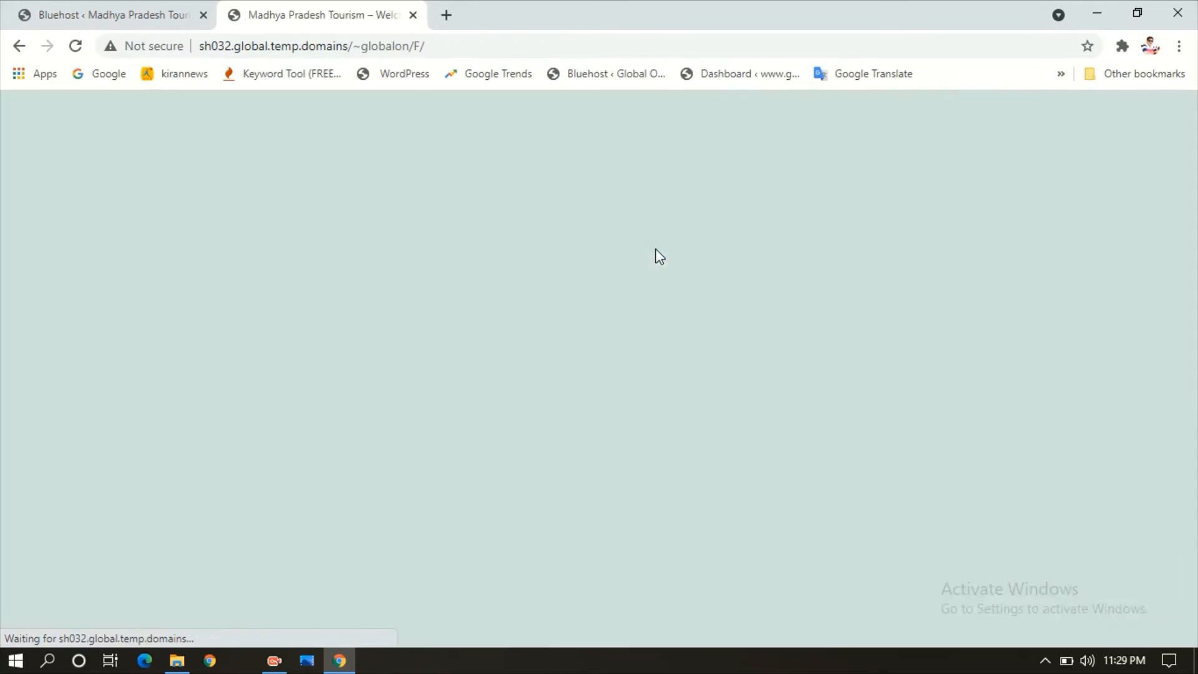
Examine the live homepage's site title, tagline, first post and footer area
left_click_drag(473, 200, 757, 245)
left_click(466, 201)
left_click_drag(467, 201, 722, 241)
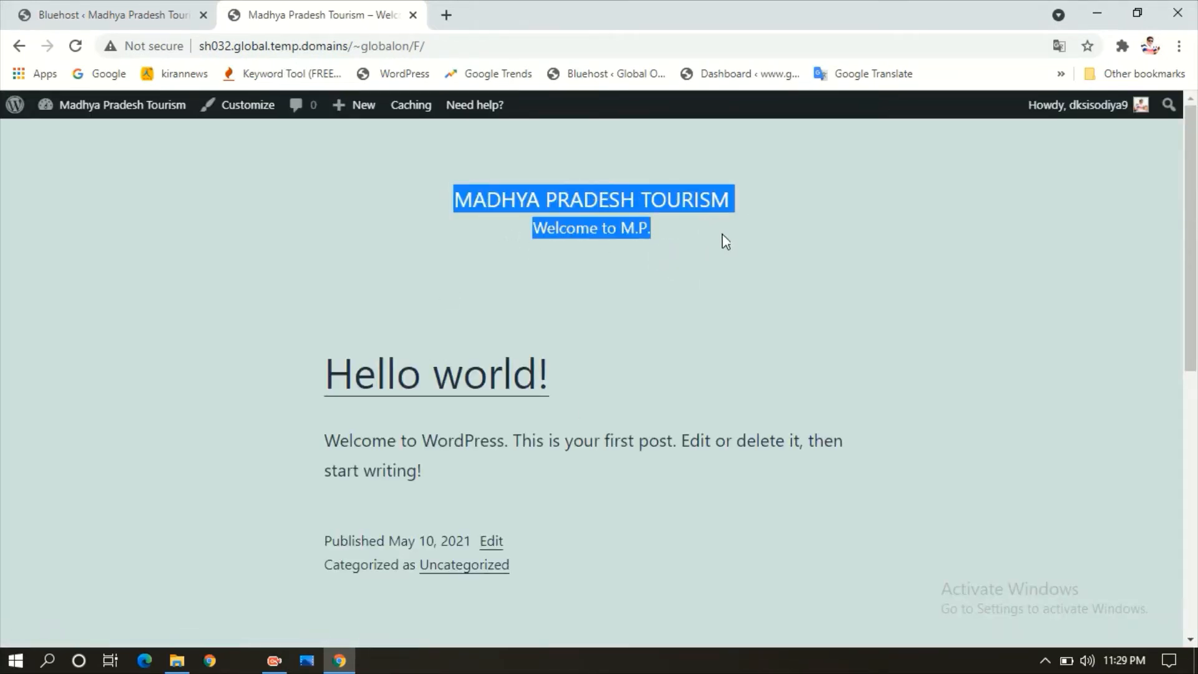
left_click(747, 281)
left_click_drag(1197, 266, 1196, 330)
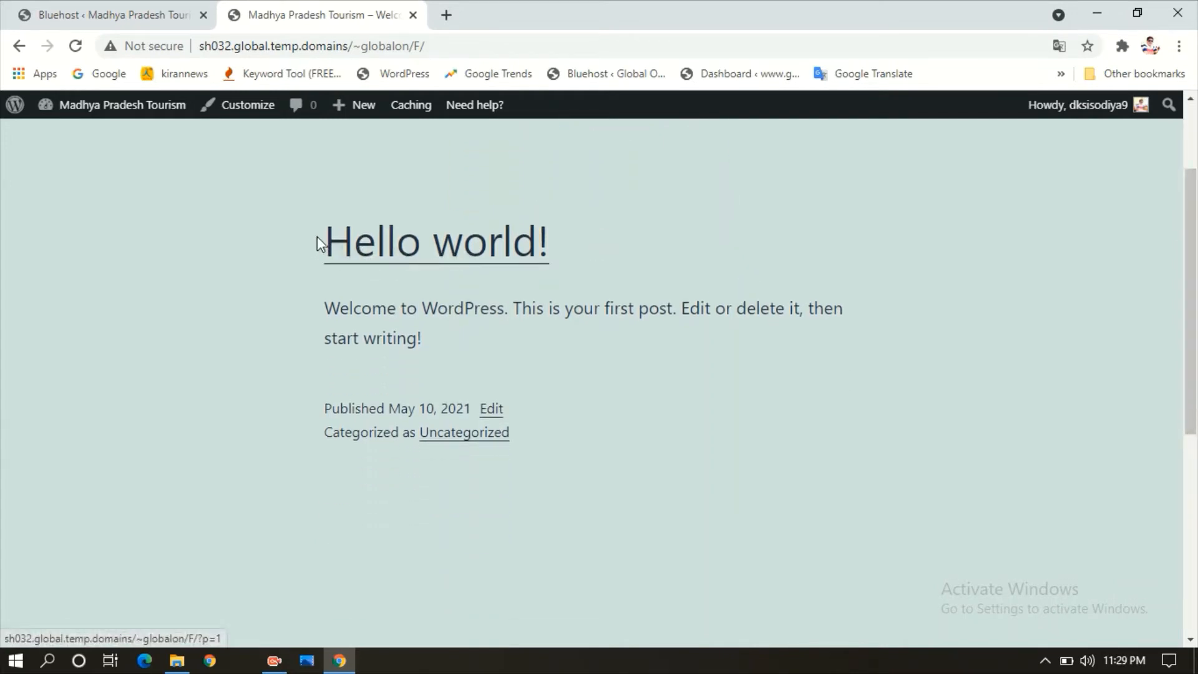
left_click_drag(318, 243, 594, 253)
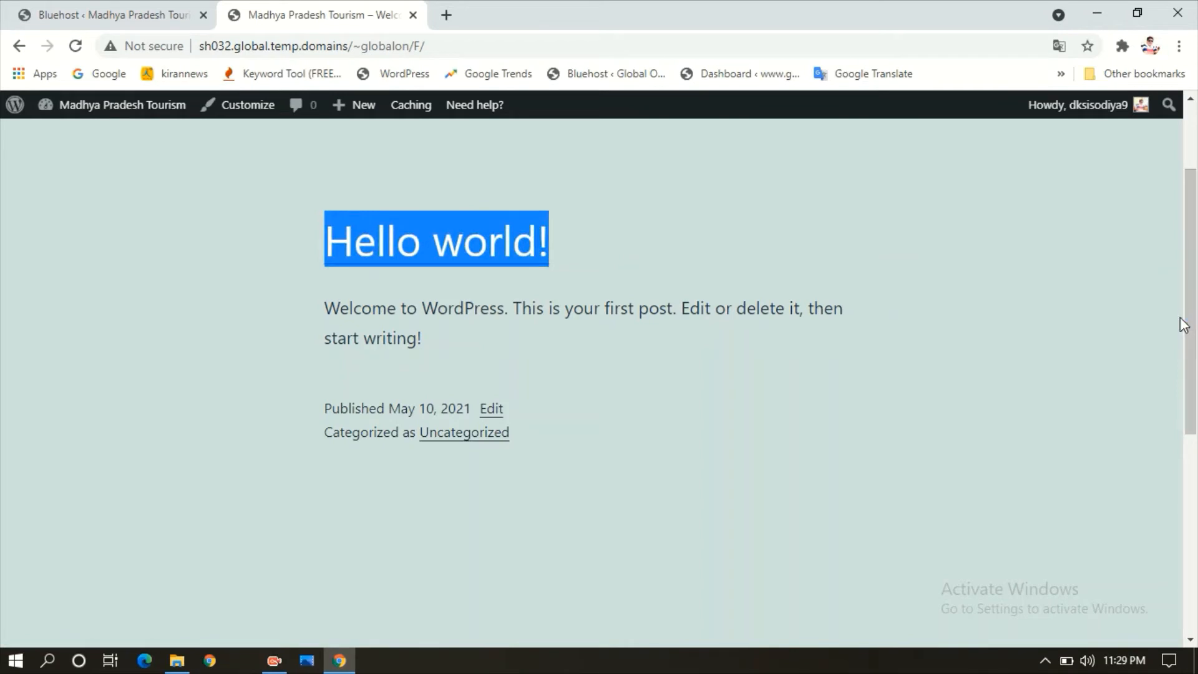
left_click_drag(1180, 317, 1196, 532)
left_click(853, 399)
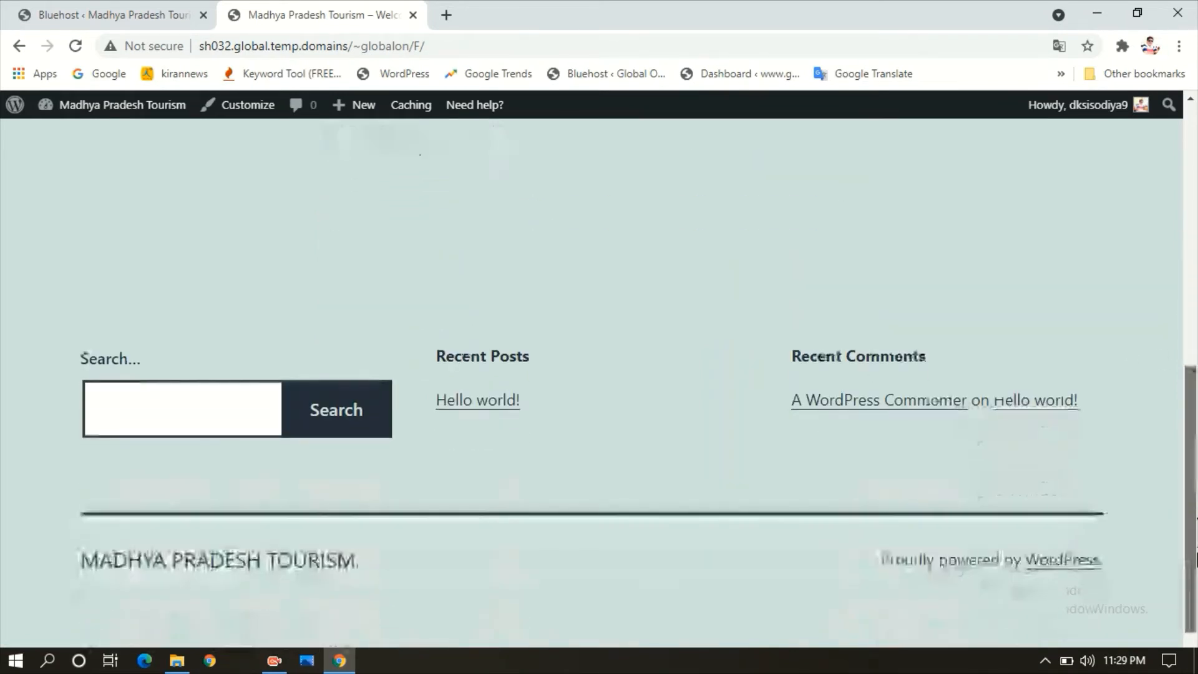
left_click_drag(1196, 409, 1196, 147)
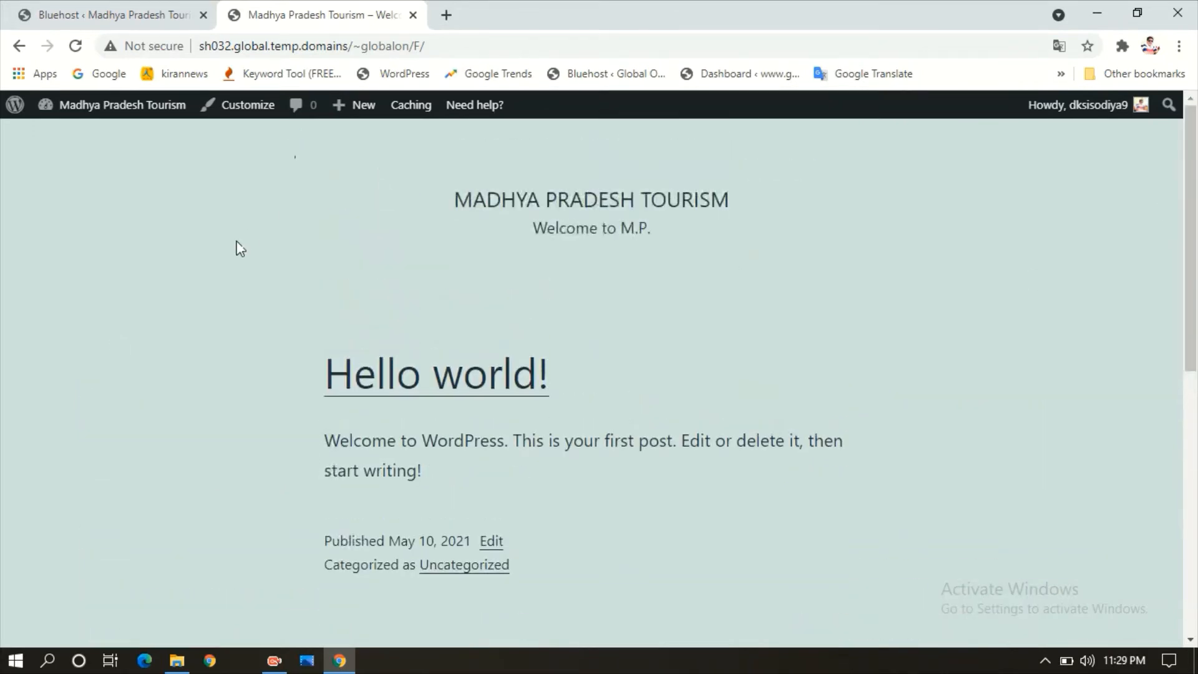
Return to the site's admin area and open the installed themes to look them over
left_click(114, 9)
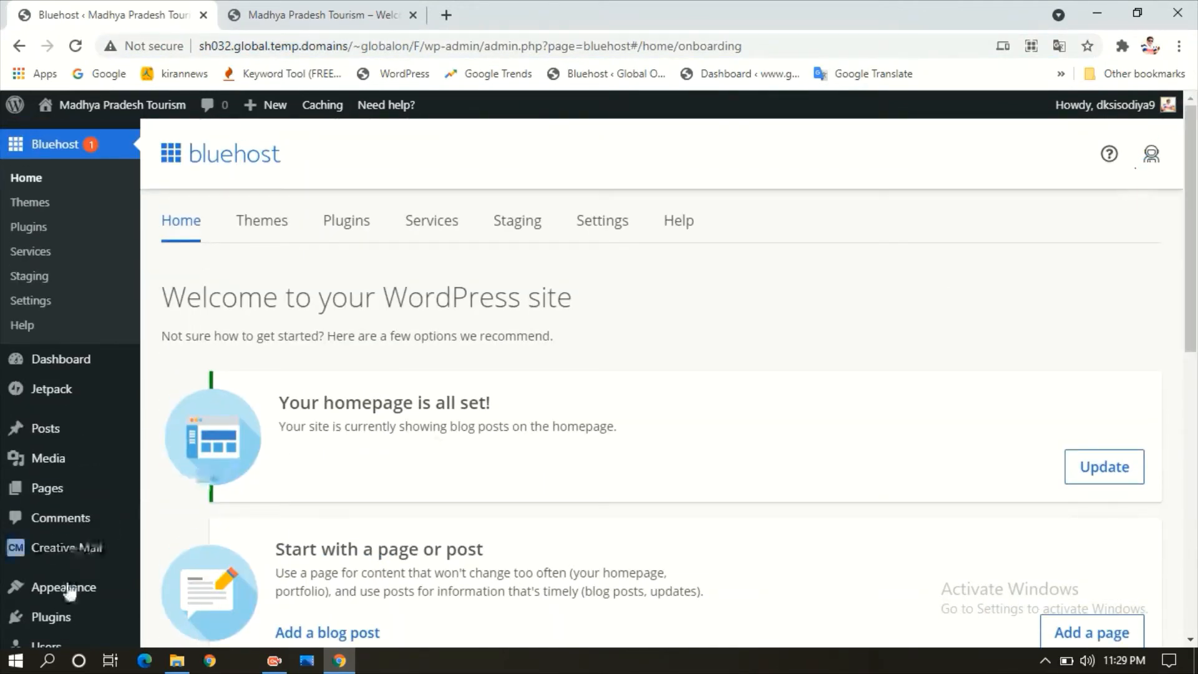
mouse_move(70, 588)
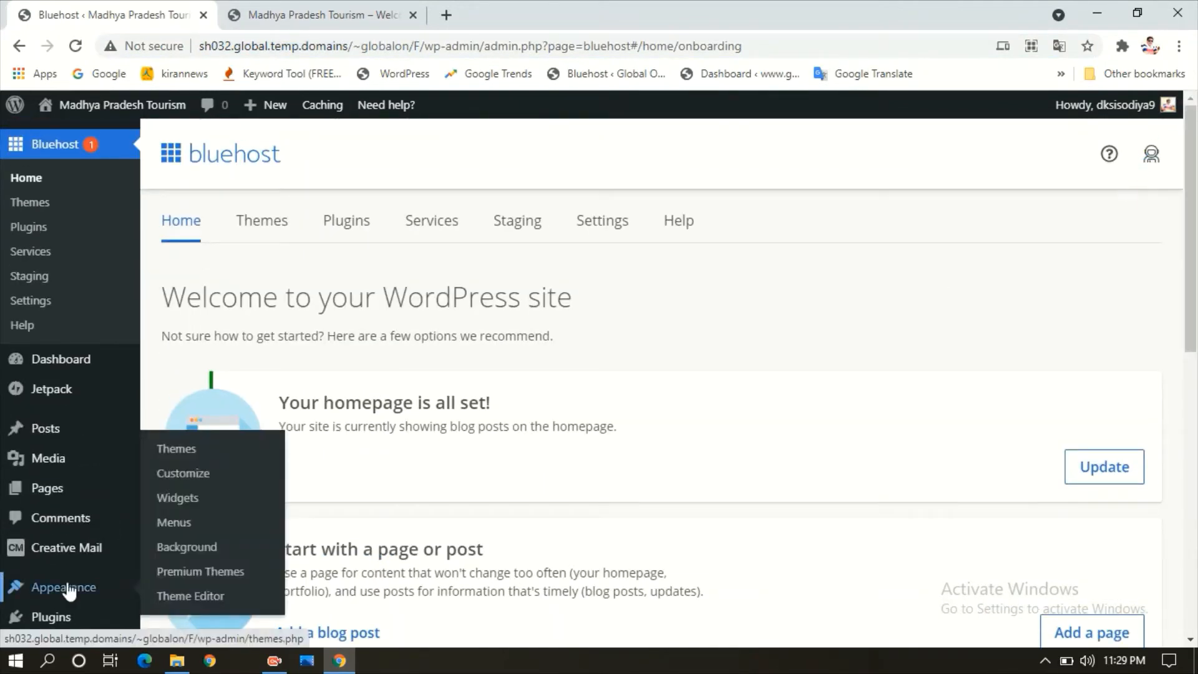
left_click(178, 450)
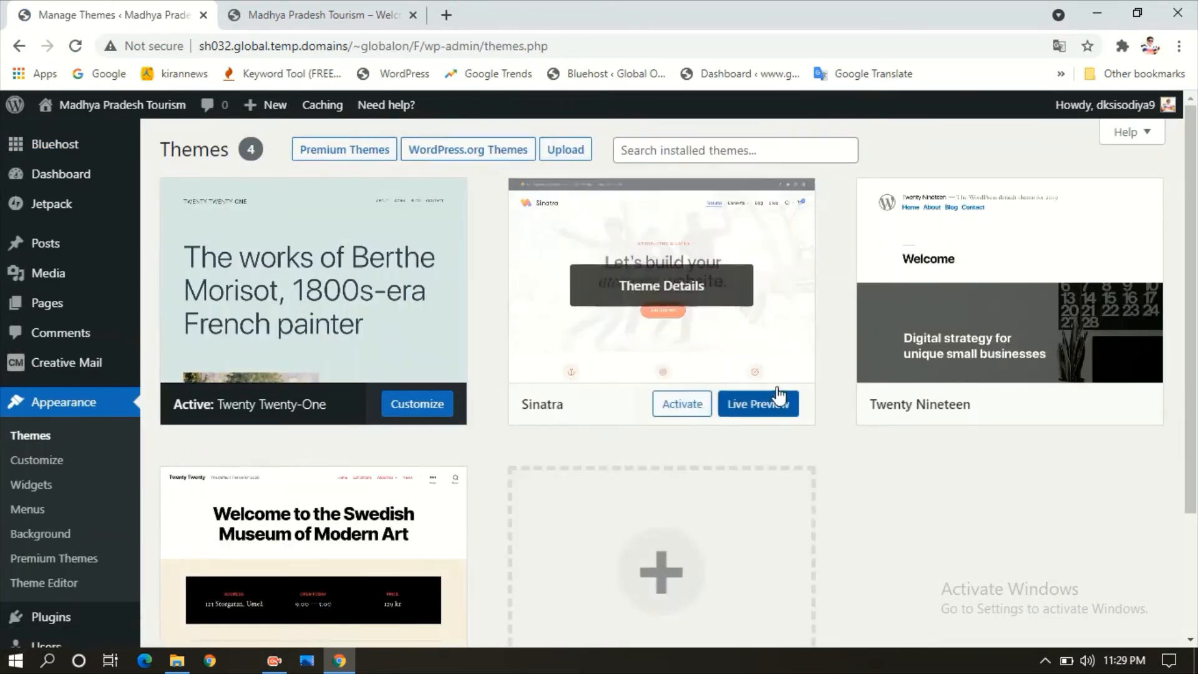
mouse_move(1195, 302)
left_mouse_down()
mouse_move(1196, 400)
mouse_move(1196, 310)
left_mouse_up()
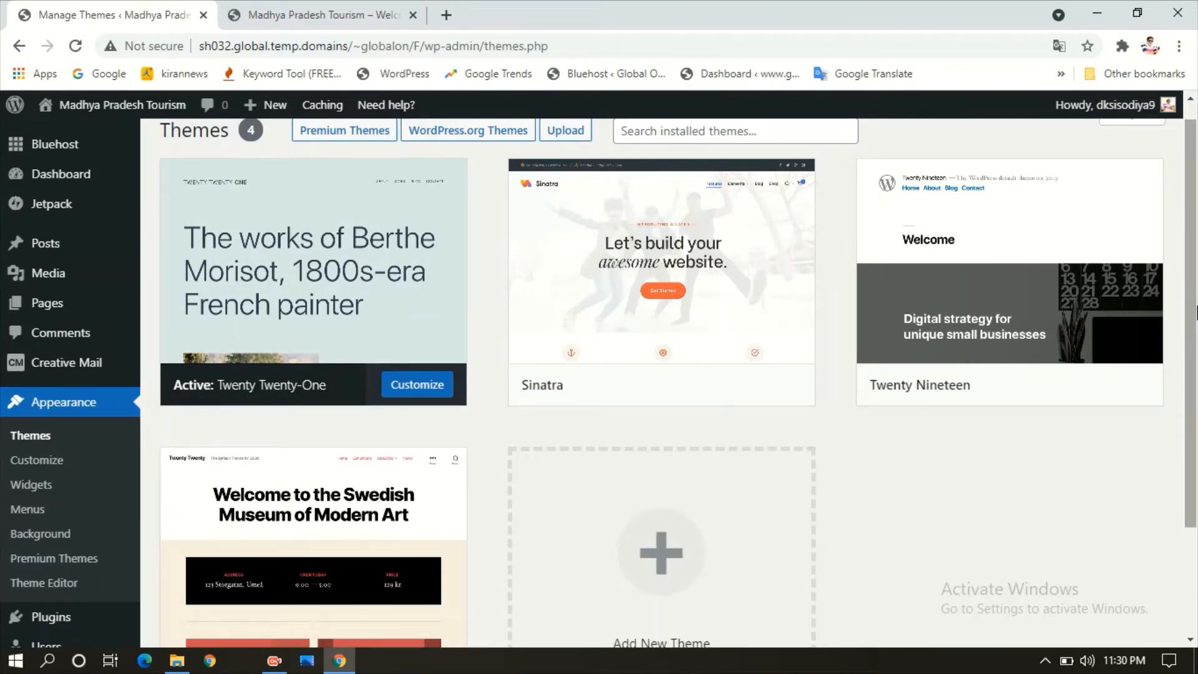
scroll(1196, 334, "up", 1)
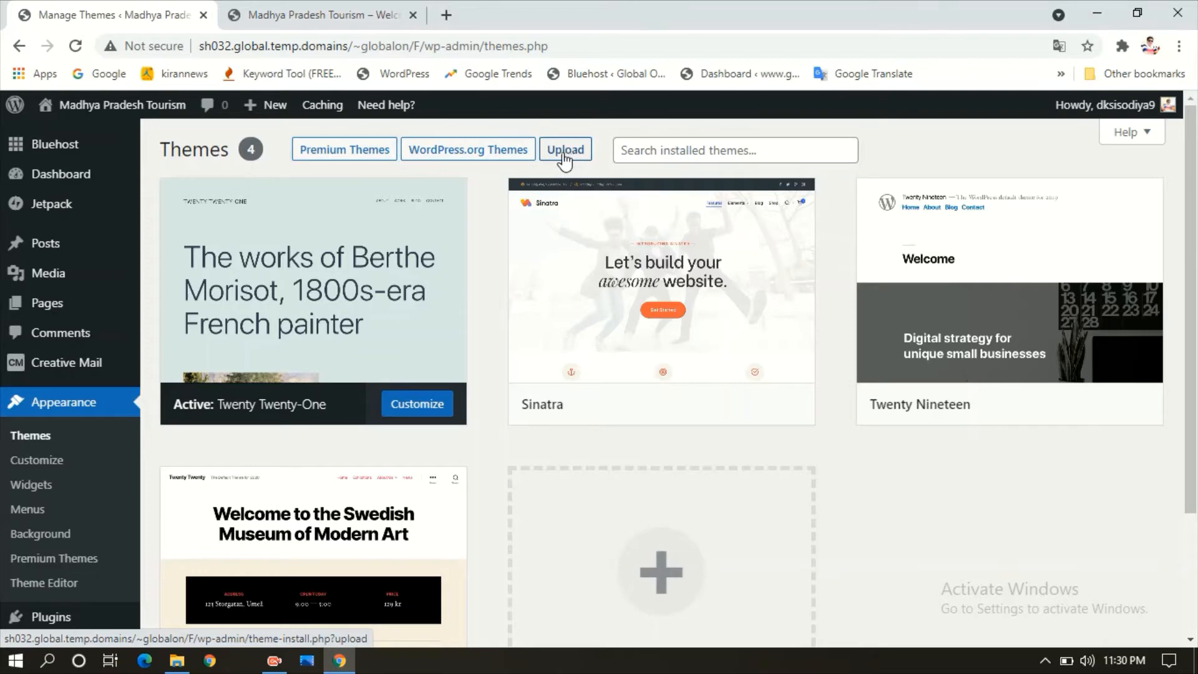
Browse the WordPress.org themes, then install and activate the Legit News theme
left_click(483, 158)
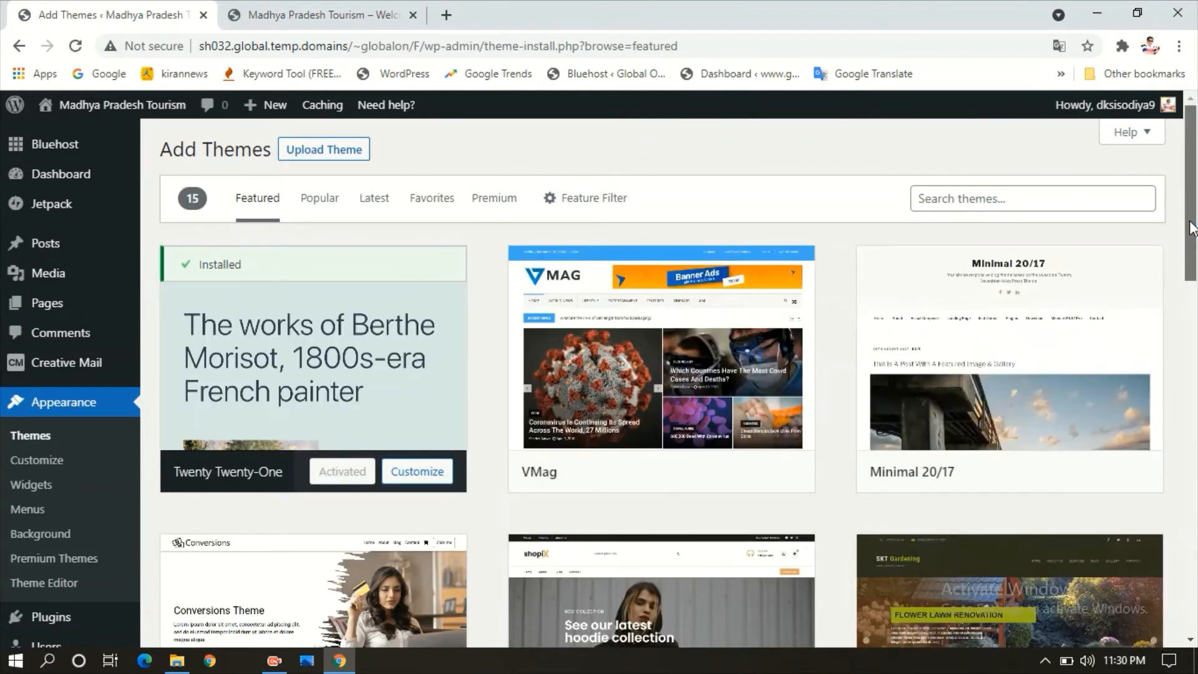
left_click_drag(1192, 228, 1195, 289)
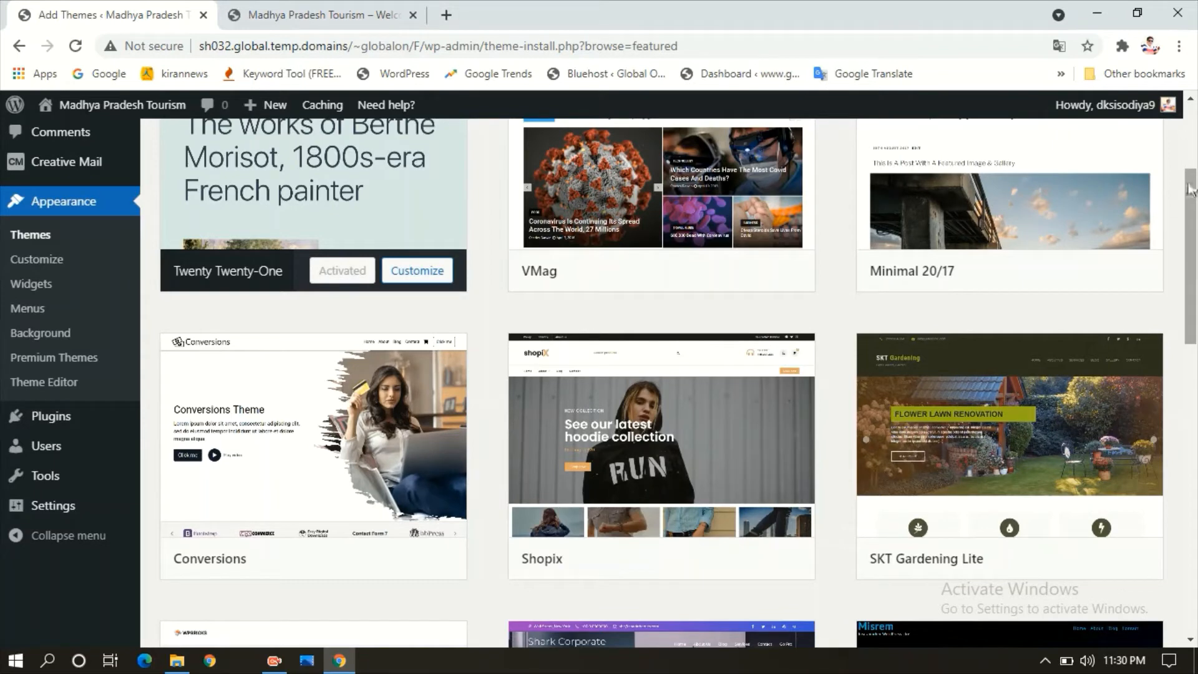
left_click_drag(1195, 212, 1196, 353)
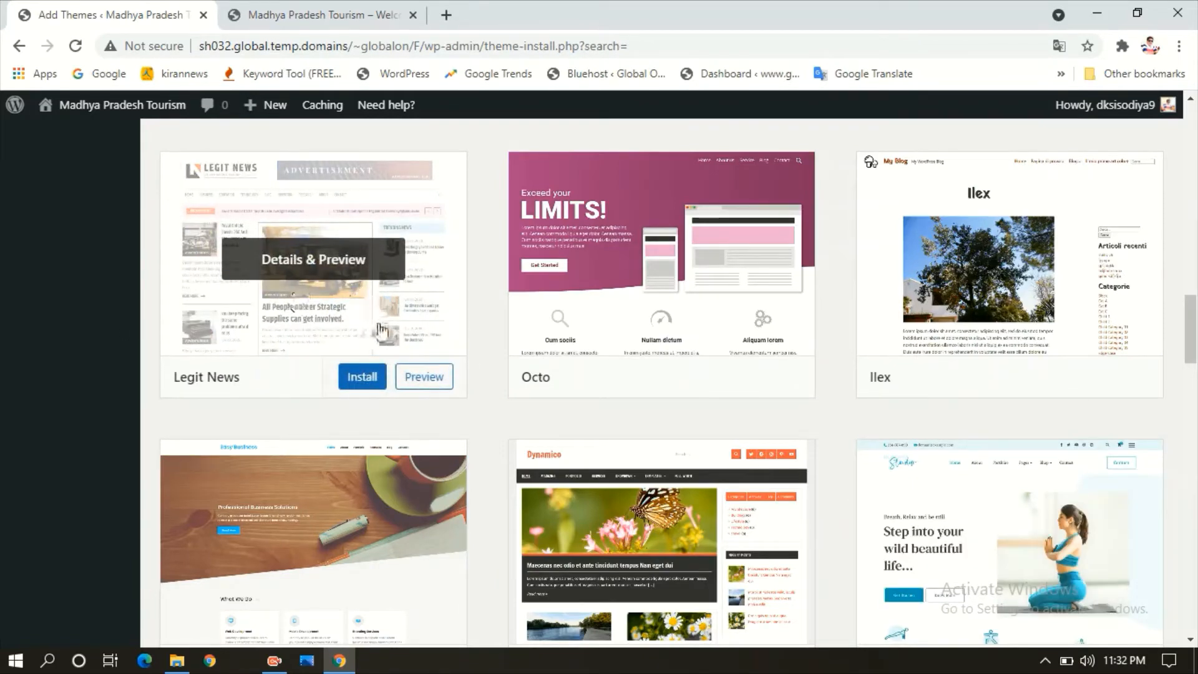
left_click(345, 379)
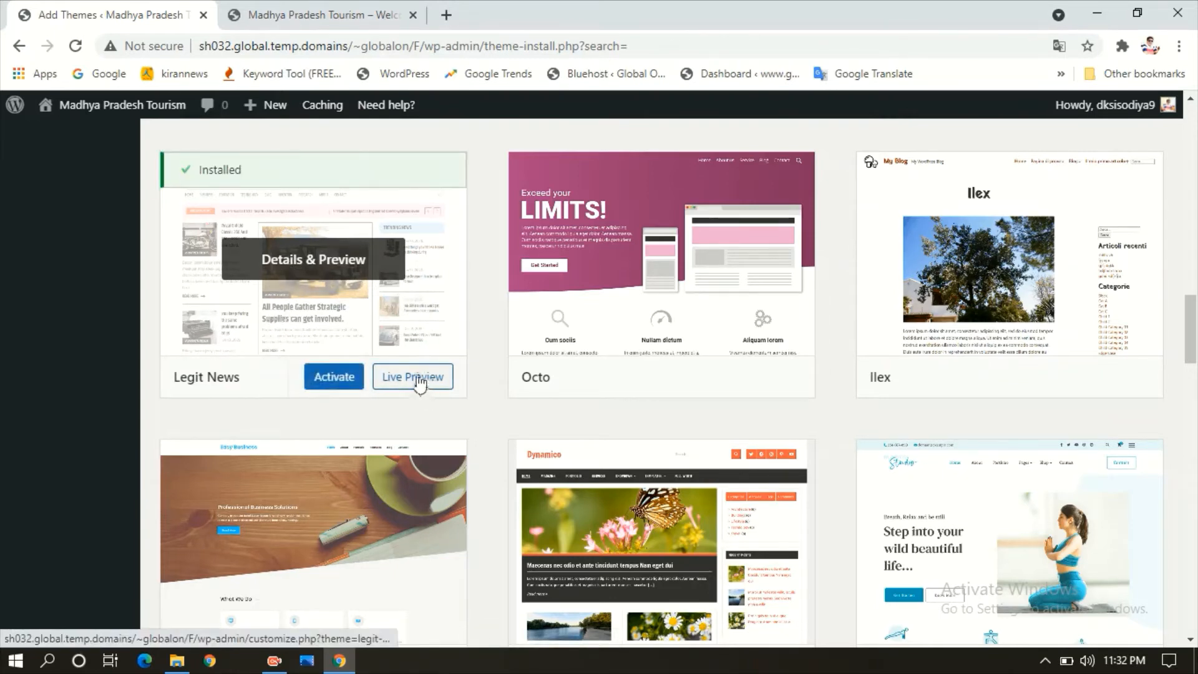
left_click(335, 377)
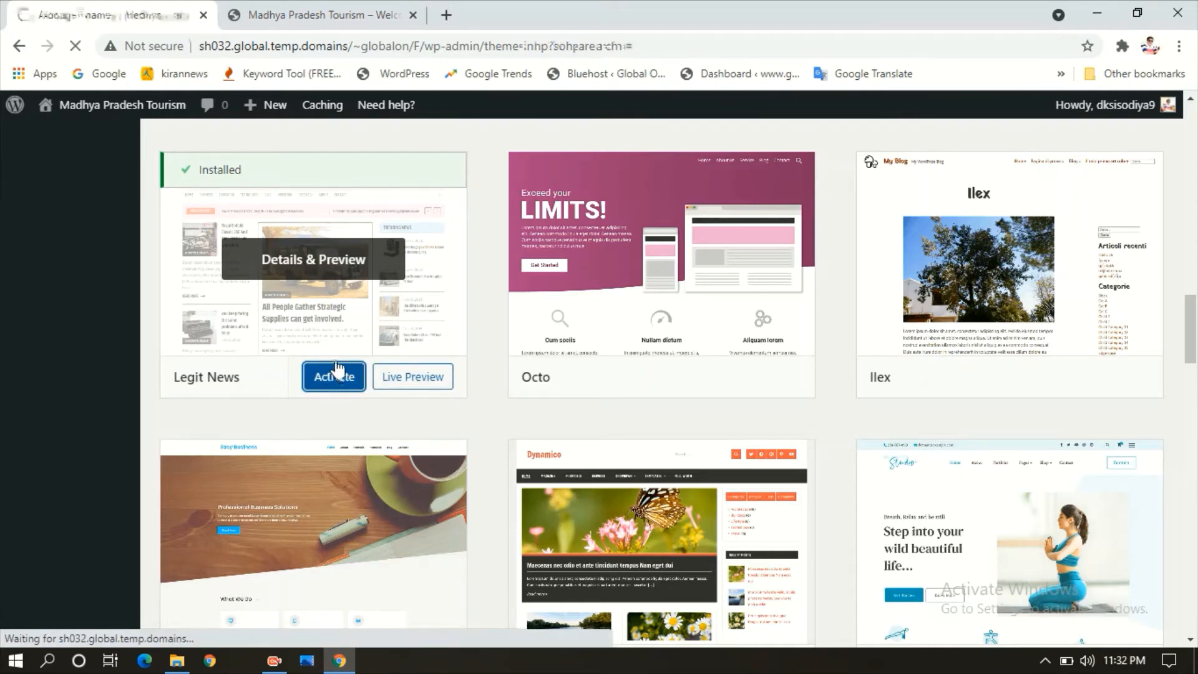
Reload the live homepage and examine its header, banner, first post and sidebar under the activated theme
left_click(327, 12)
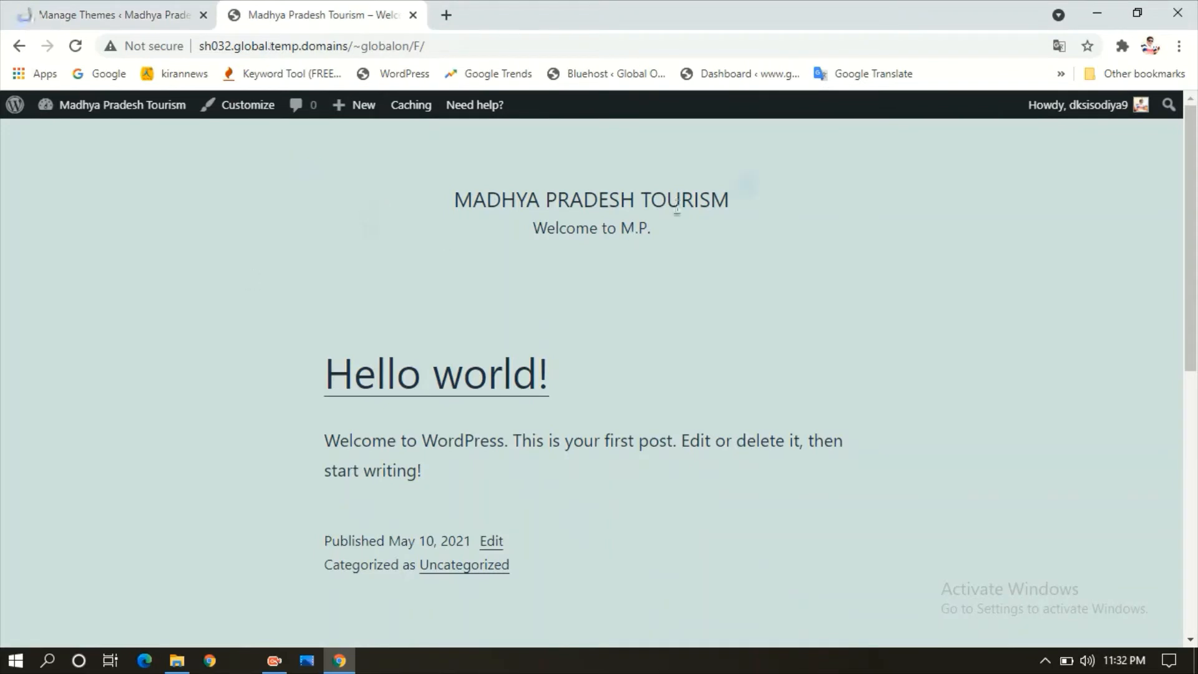
mouse_move(1186, 148)
left_mouse_down()
mouse_move(1179, 326)
mouse_move(1186, 148)
left_mouse_up()
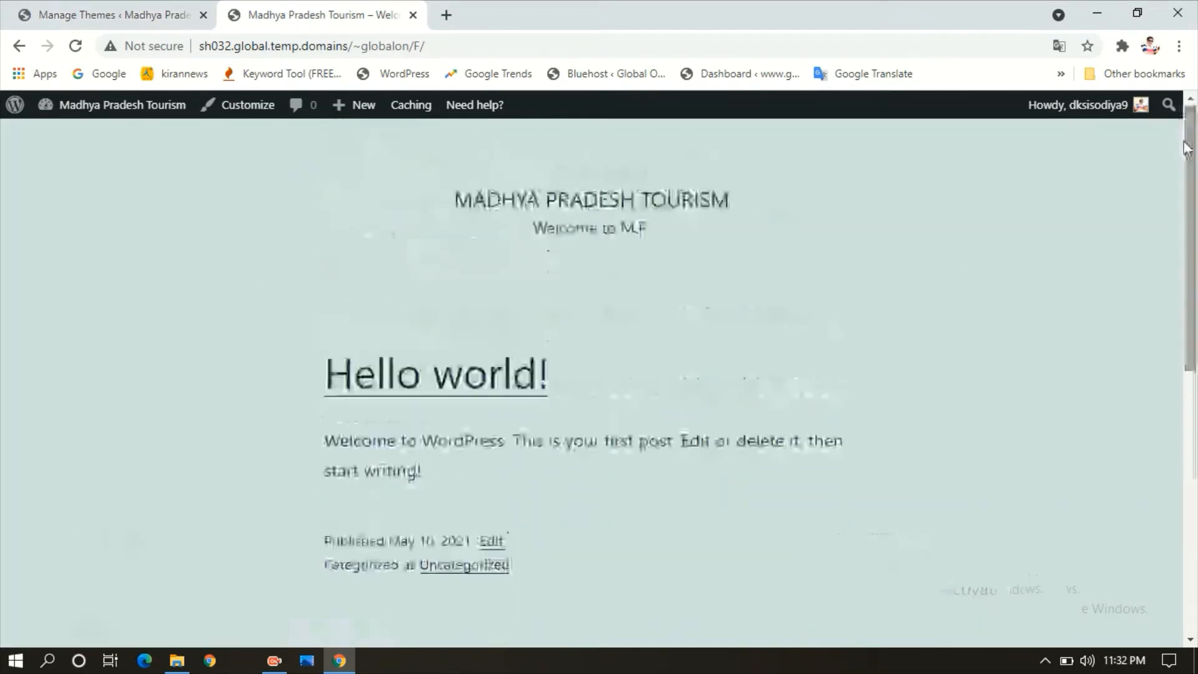
left_click(76, 46)
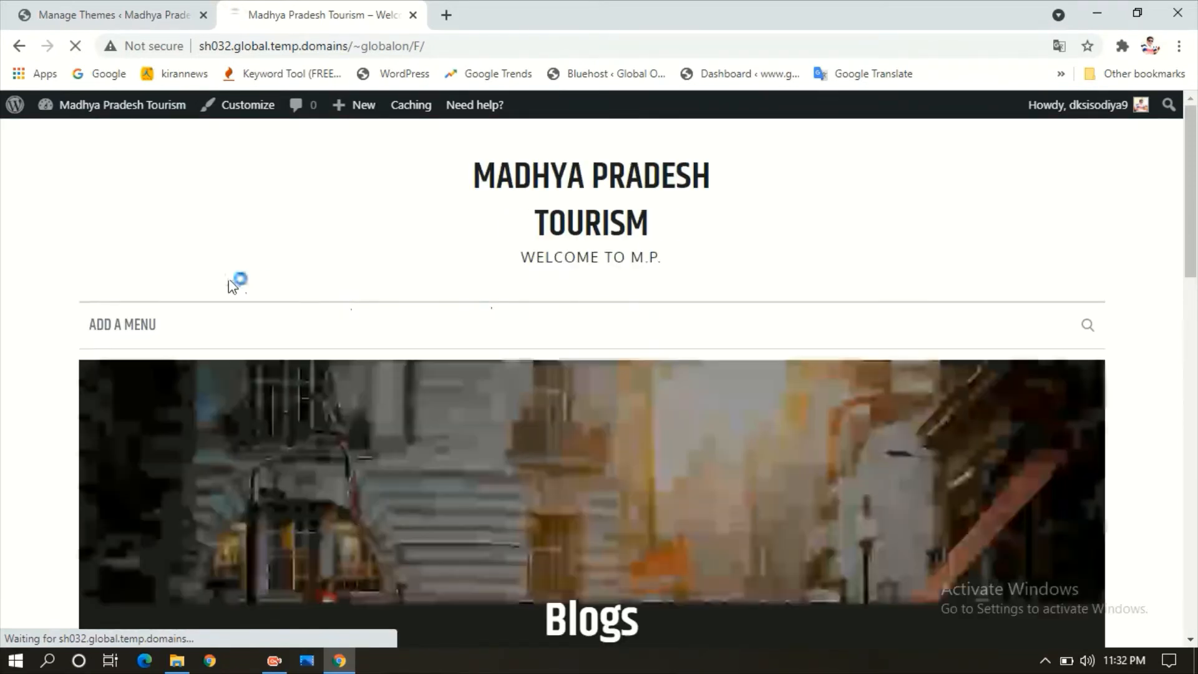
left_click(481, 178)
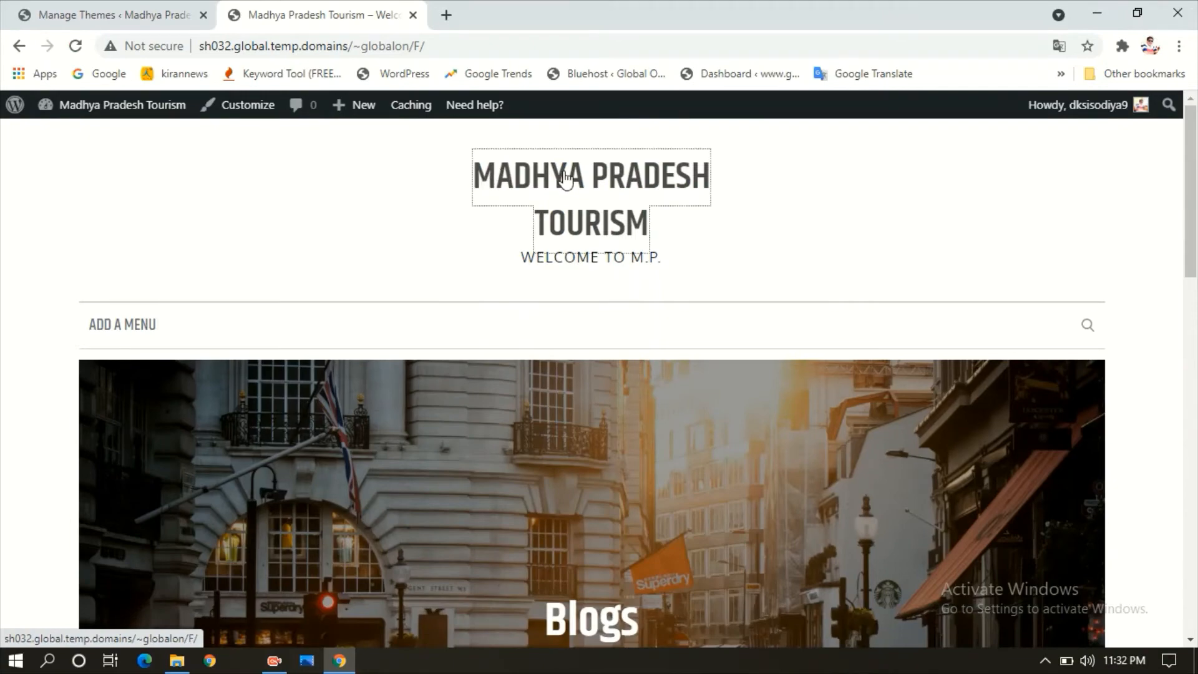
left_click_drag(1195, 216, 1135, 434)
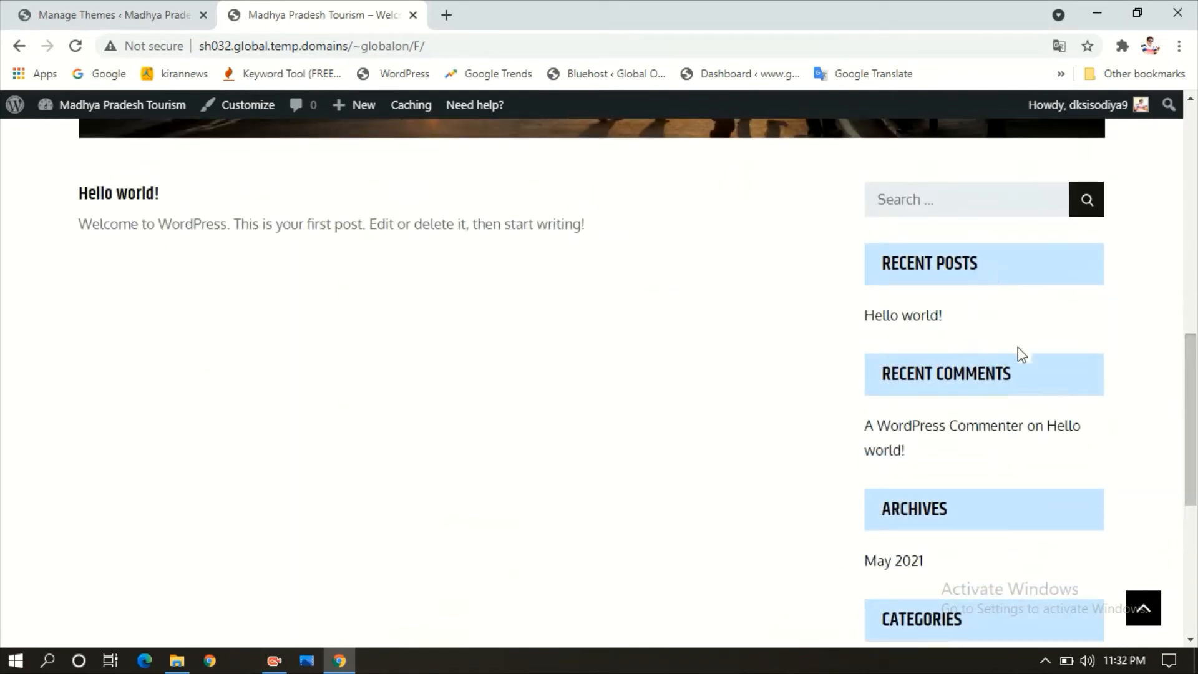
left_click_drag(1192, 431, 1196, 158)
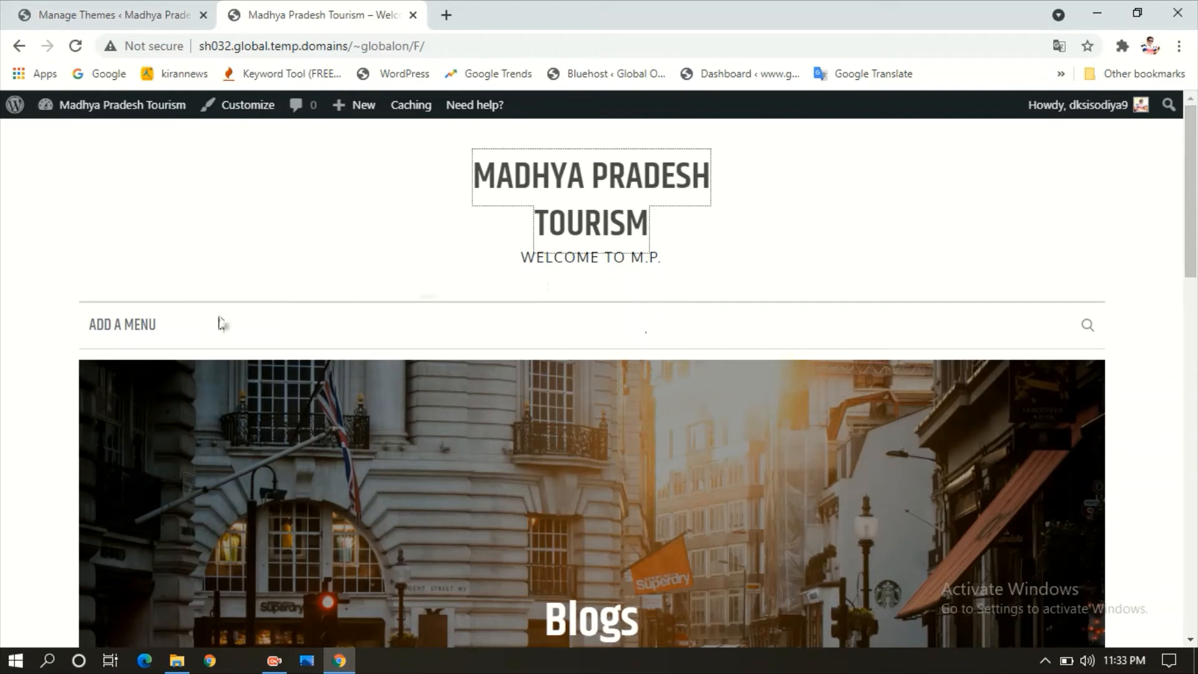
Create Menu 1 from the homepage's add-a-menu link, with the Sample Page item's navigation label set to BLOG
left_click(133, 339)
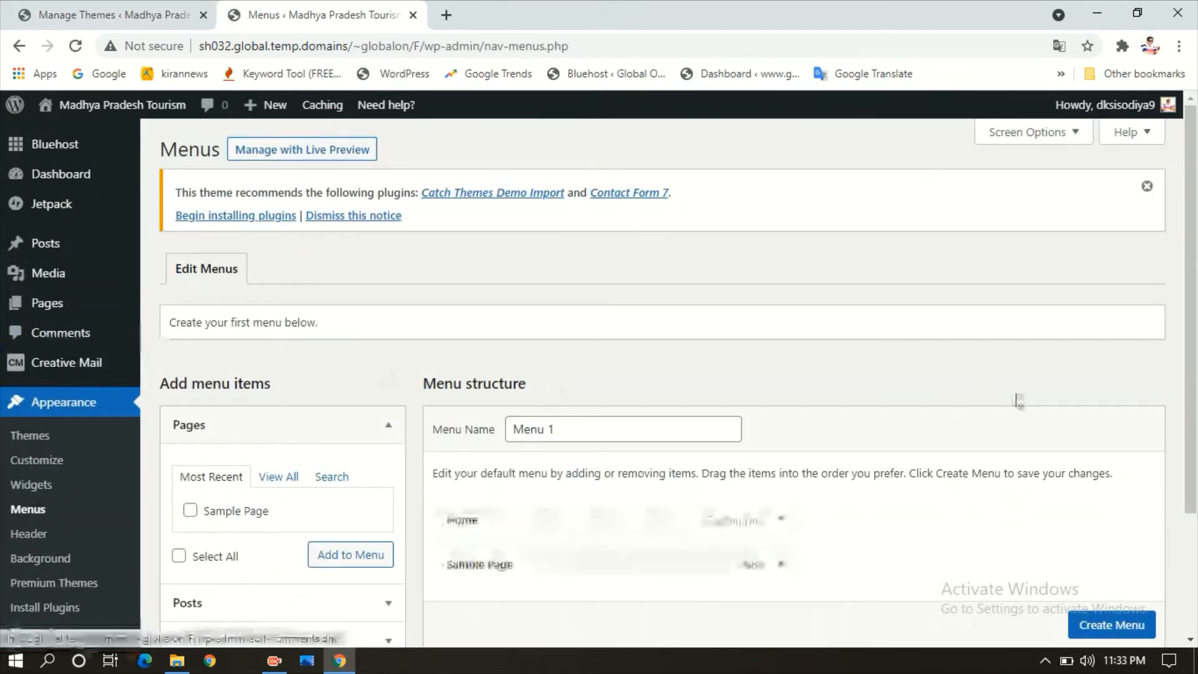
scroll(1196, 335, "down", 2)
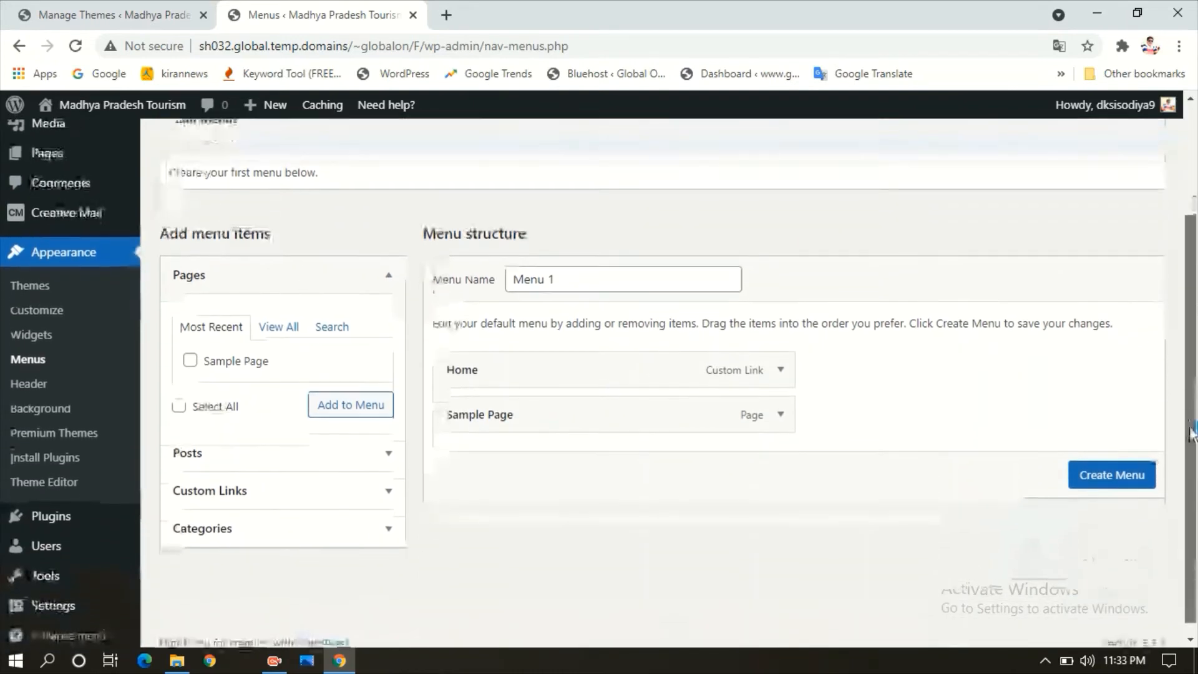
left_click(780, 410)
triple_click(607, 465)
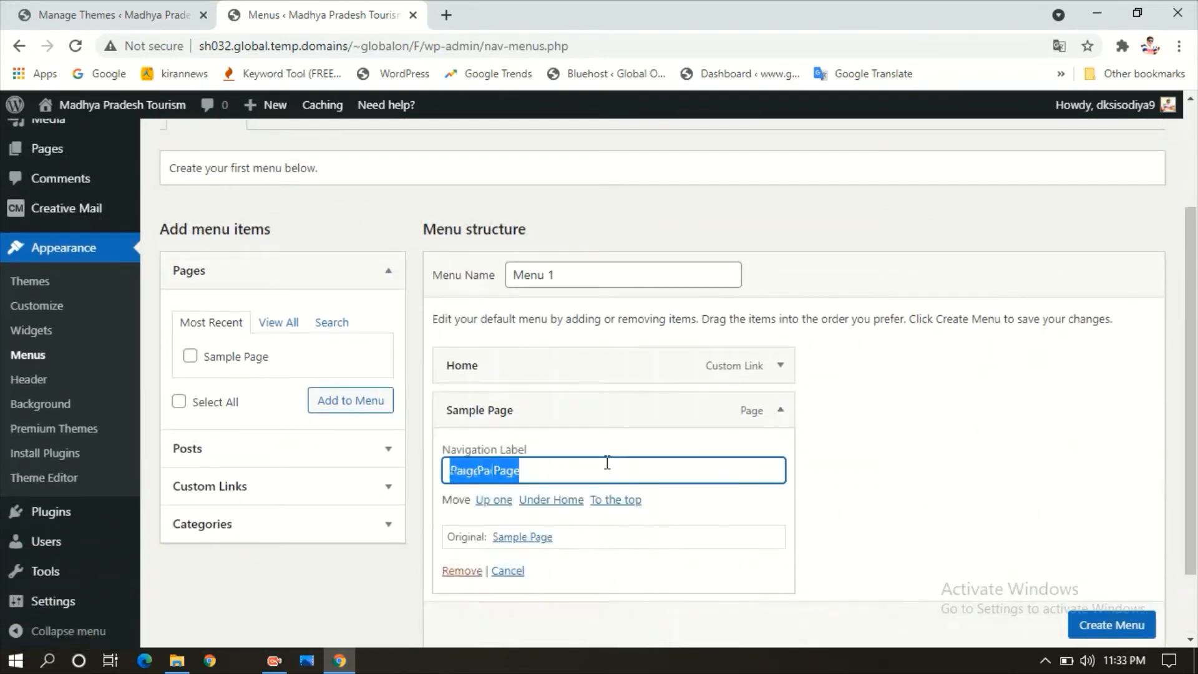
type("BLOG")
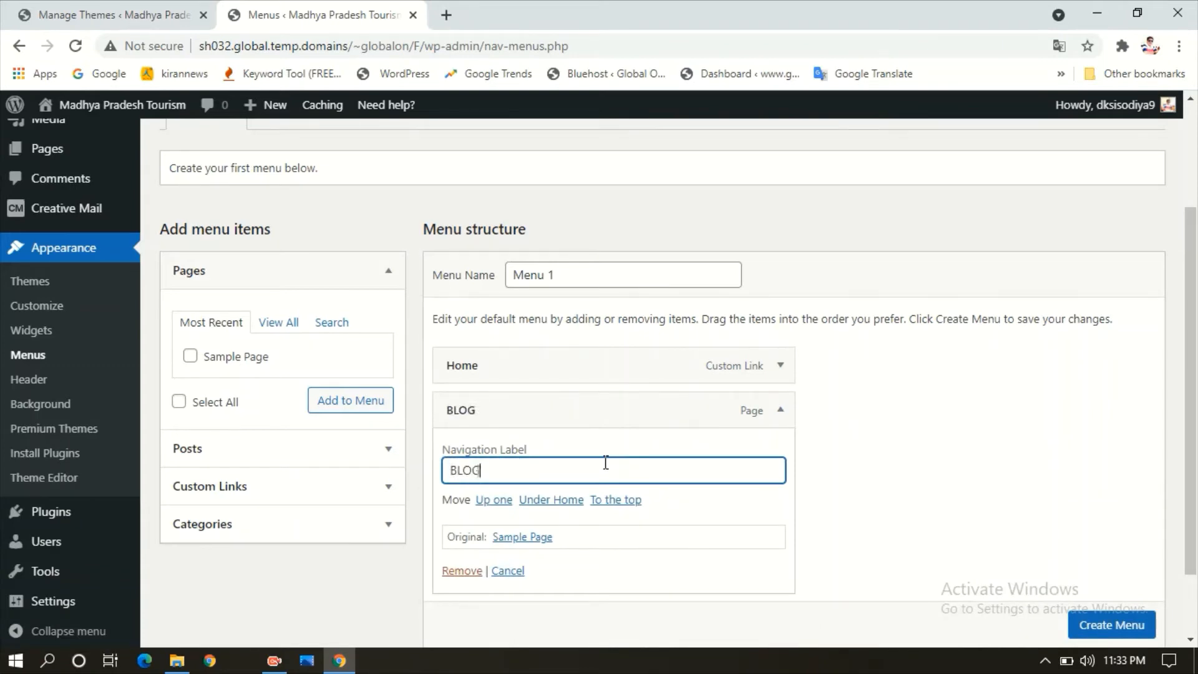
left_click_drag(1191, 360, 1191, 382)
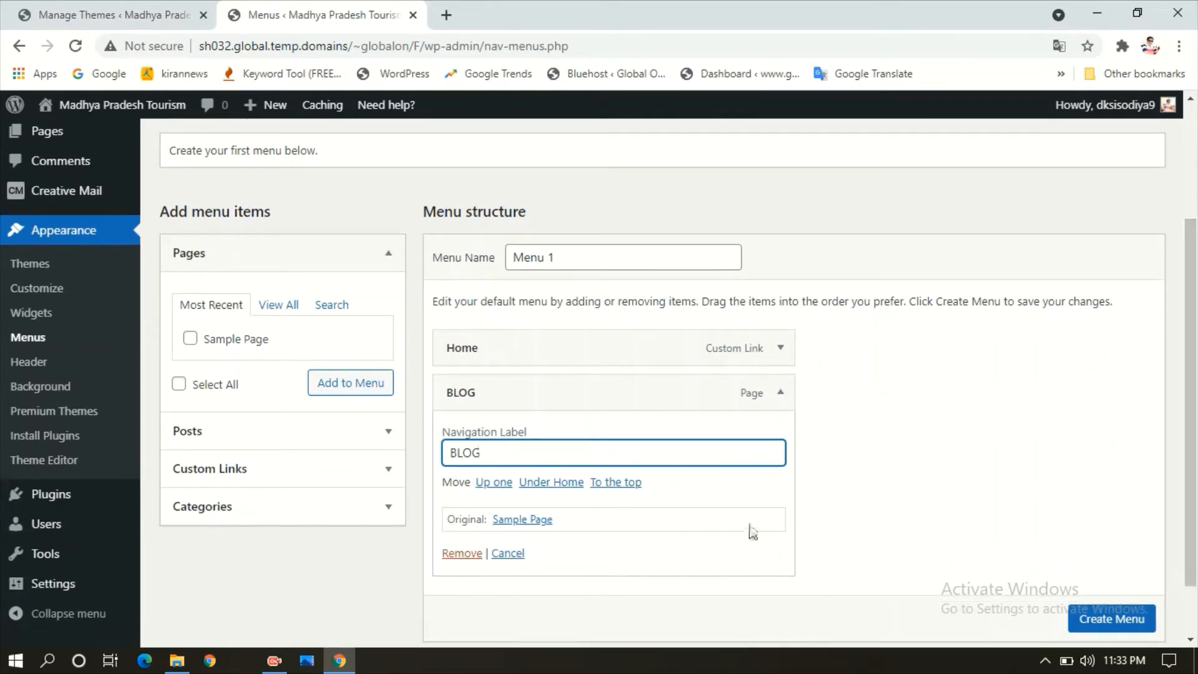
scroll(1196, 442, "down", 1)
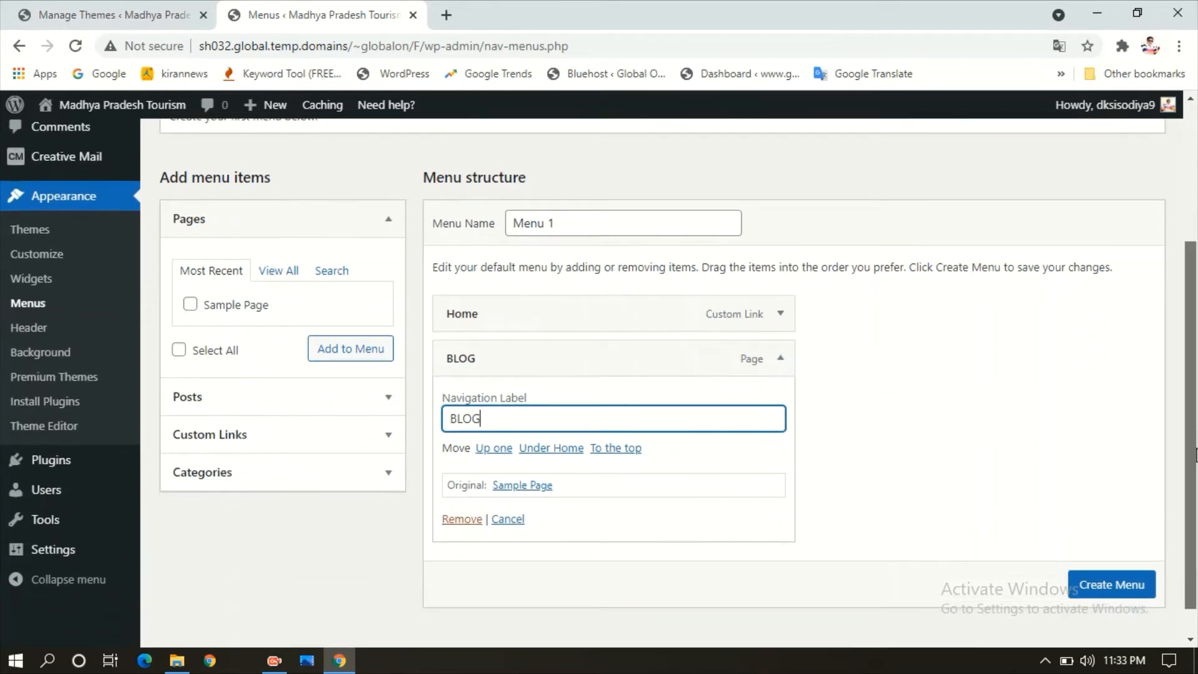
left_click(780, 367)
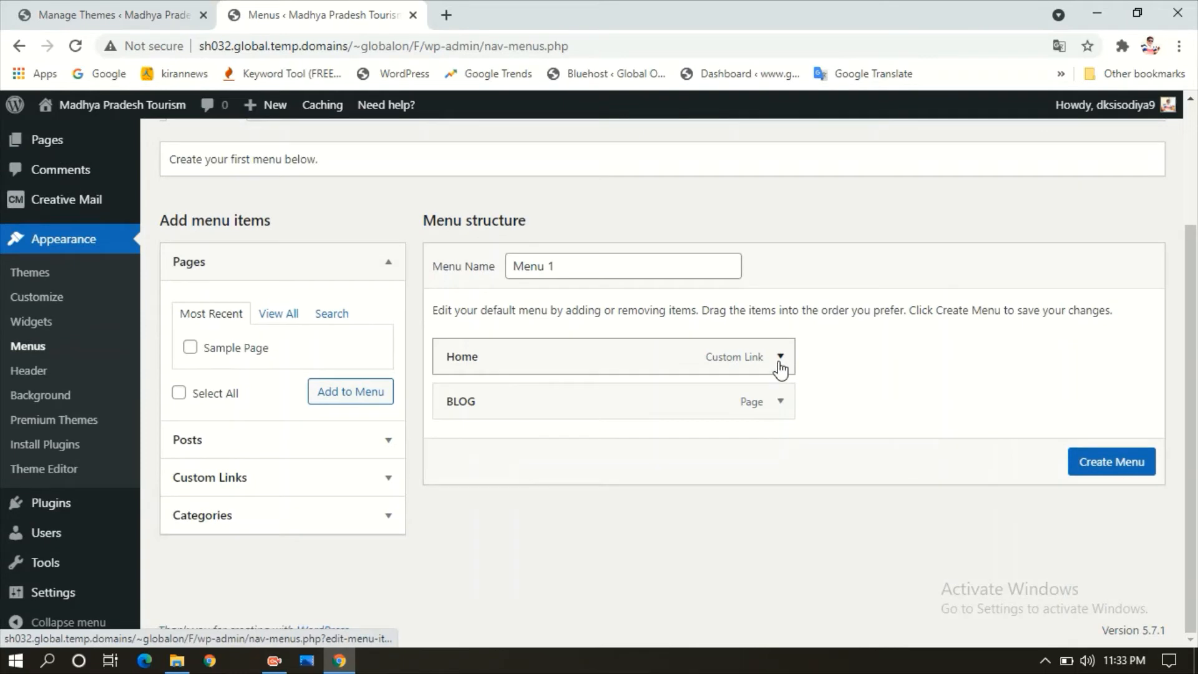
left_click(1093, 469)
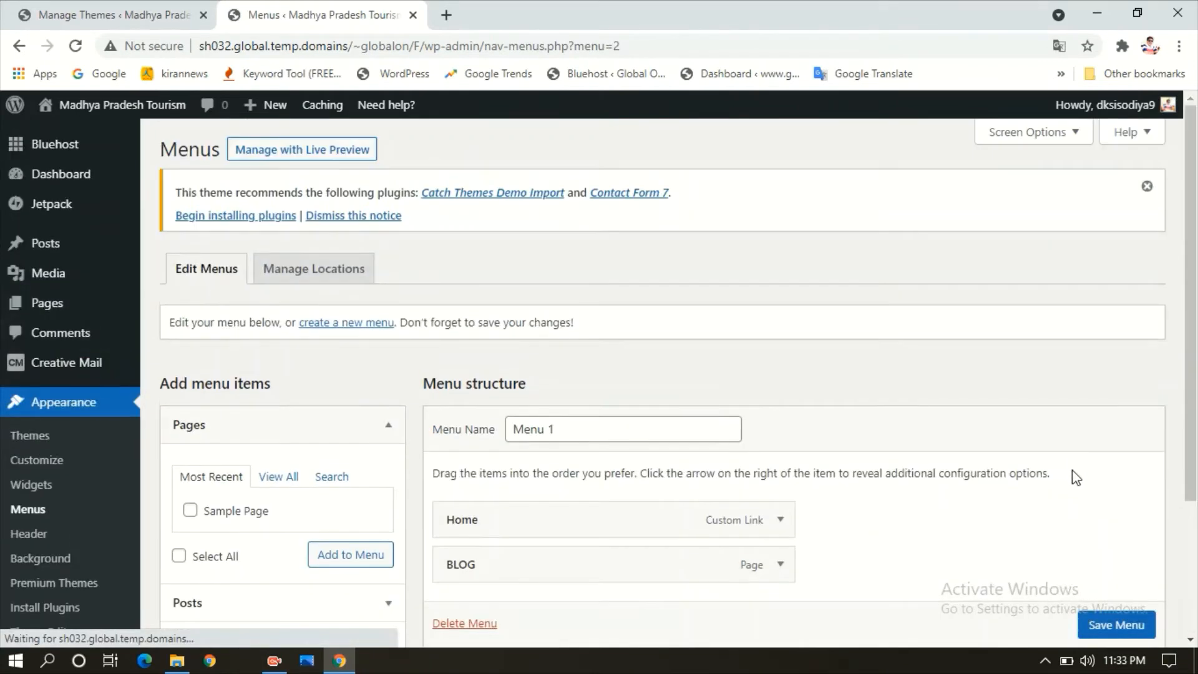
Return to the live homepage and reload it to check whether the created menu is displayed
scroll(468, 150, "down", 1)
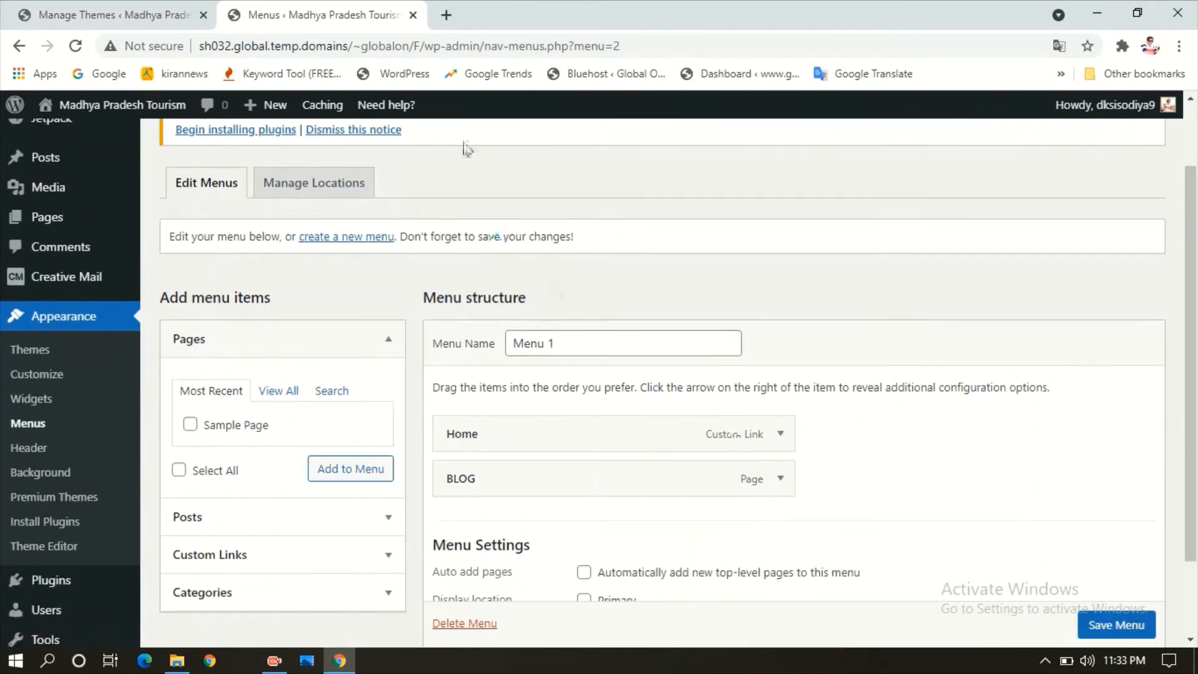
left_click(16, 46)
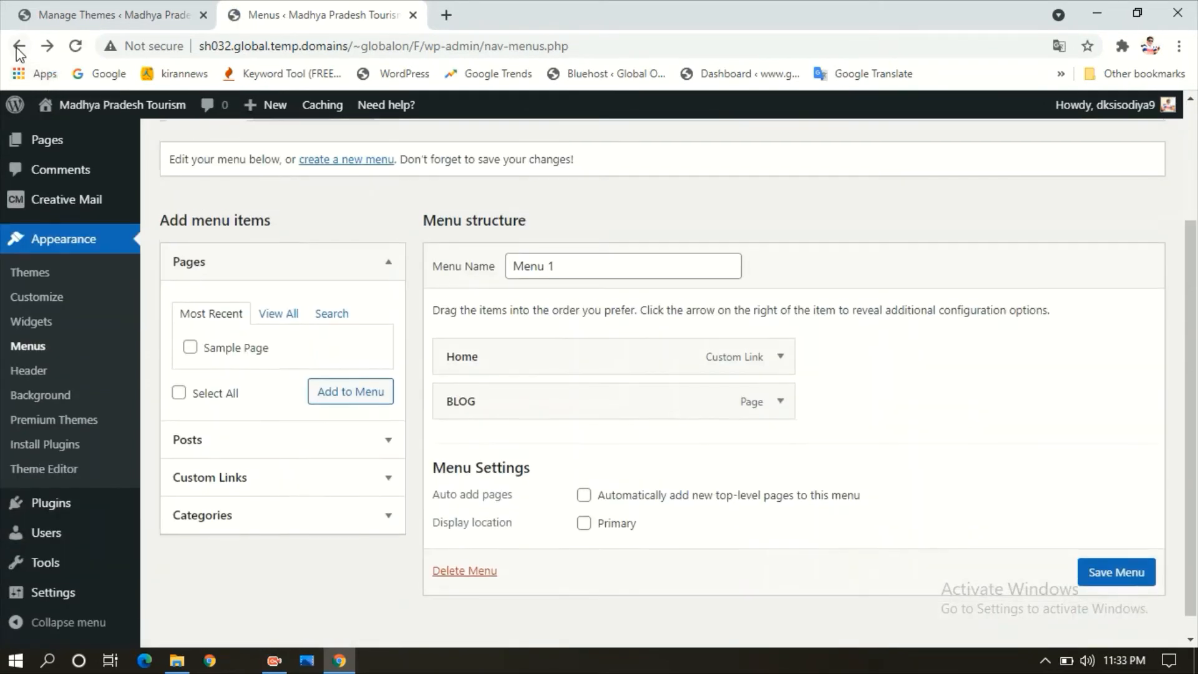
left_click(18, 50)
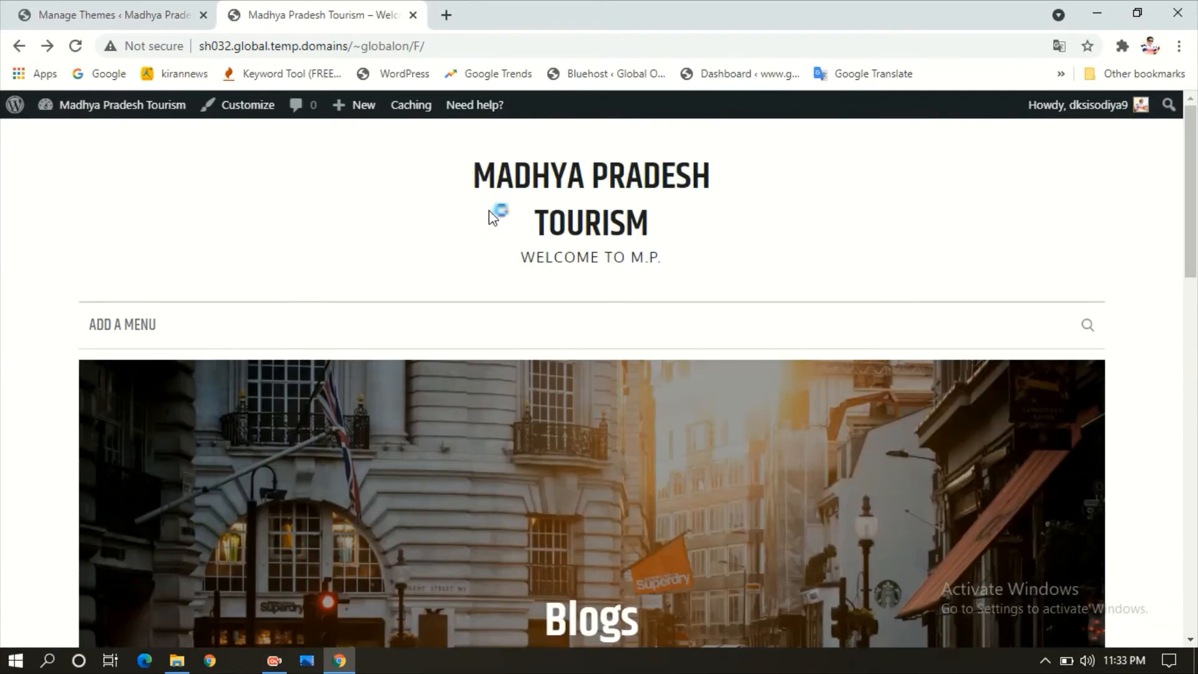
left_click(75, 46)
mouse_move(1196, 270)
left_mouse_down()
mouse_move(1197, 437)
mouse_move(1189, 269)
left_mouse_up()
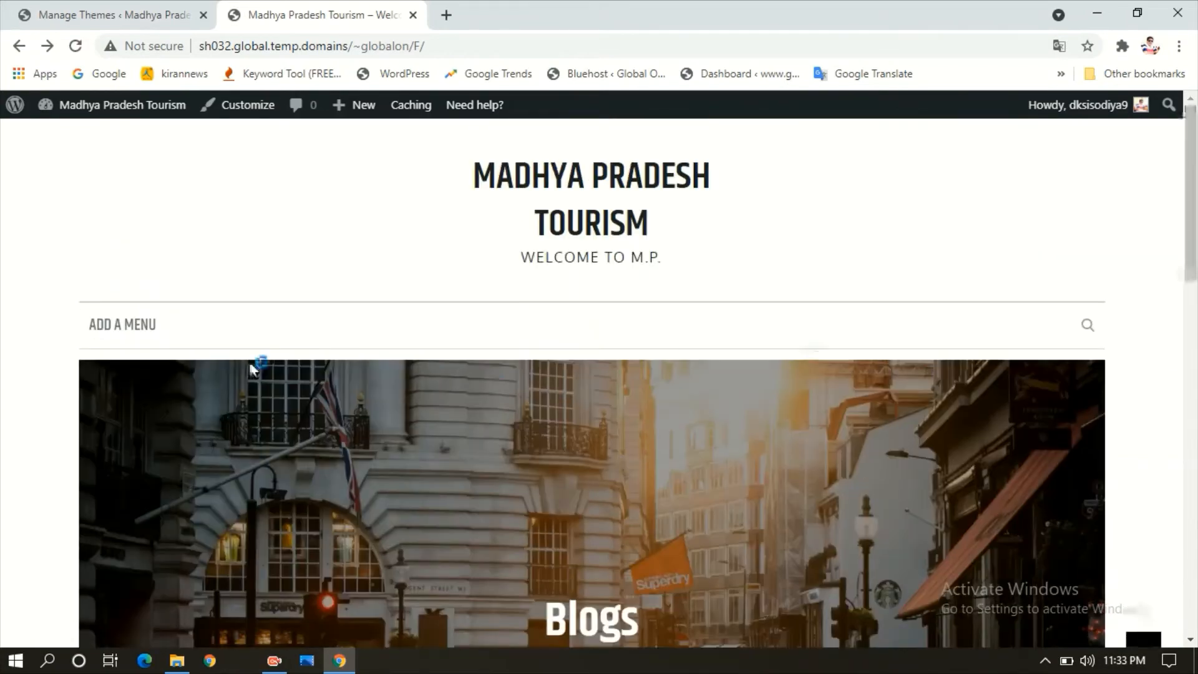
Go back to the site's admin area, start a new page and title it HOME
left_click(128, 9)
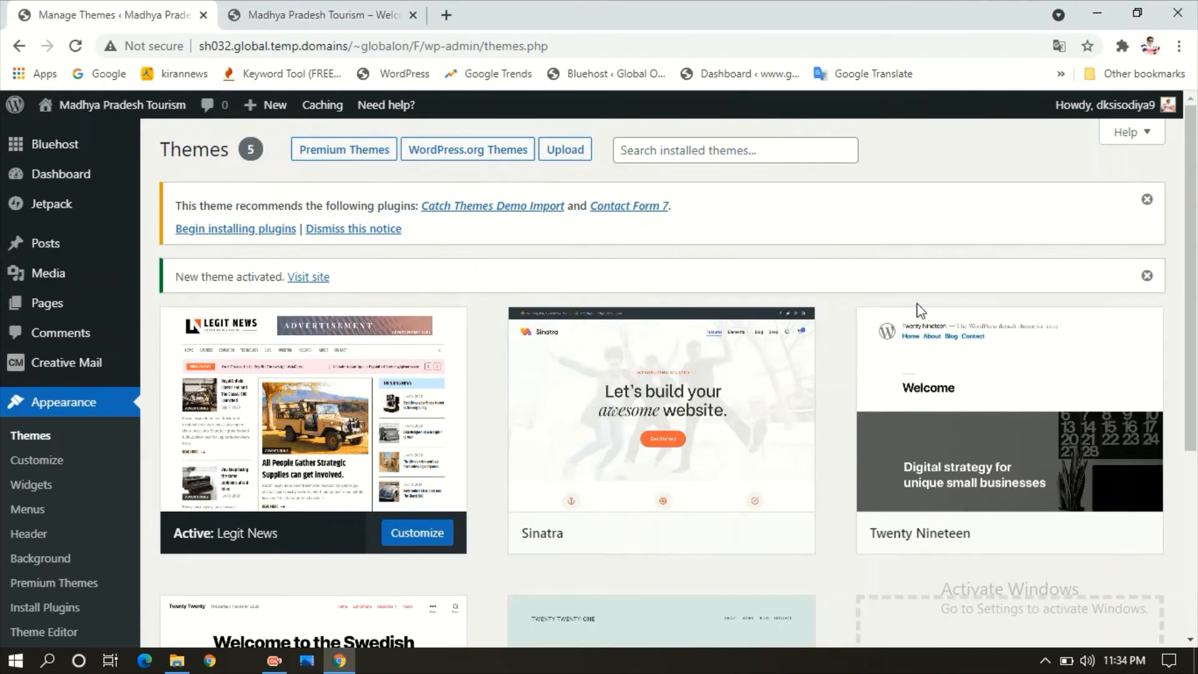
mouse_move(904, 321)
mouse_move(60, 261)
mouse_move(55, 309)
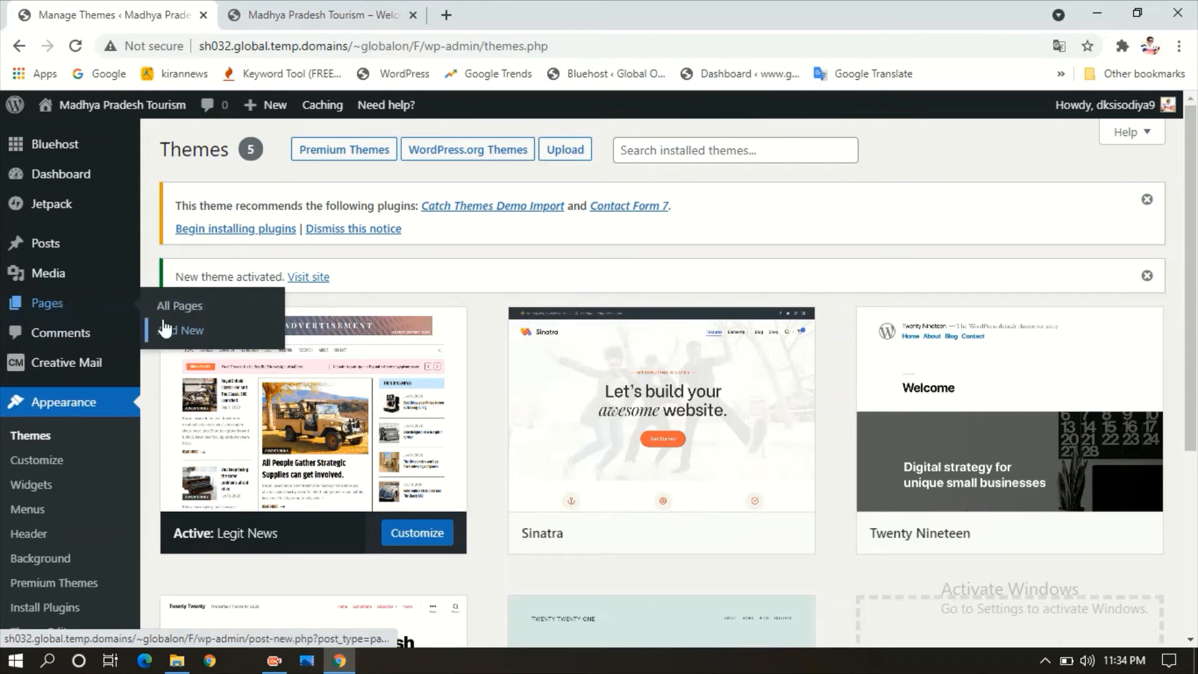
left_click(176, 340)
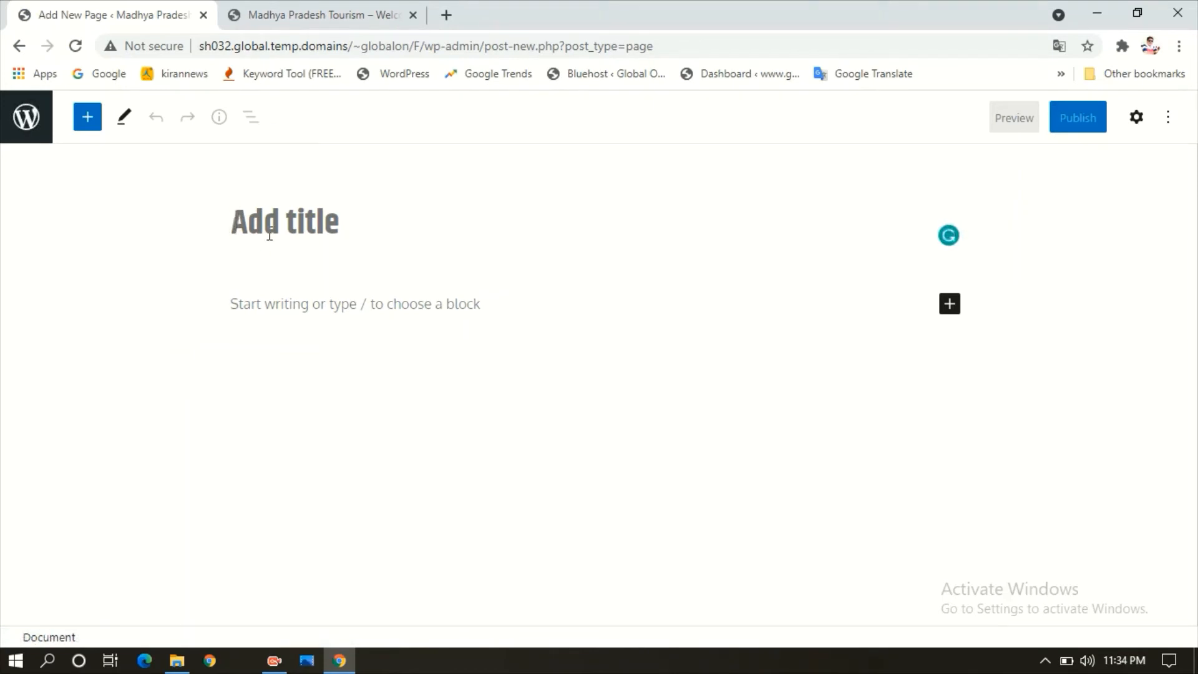
type("HOME")
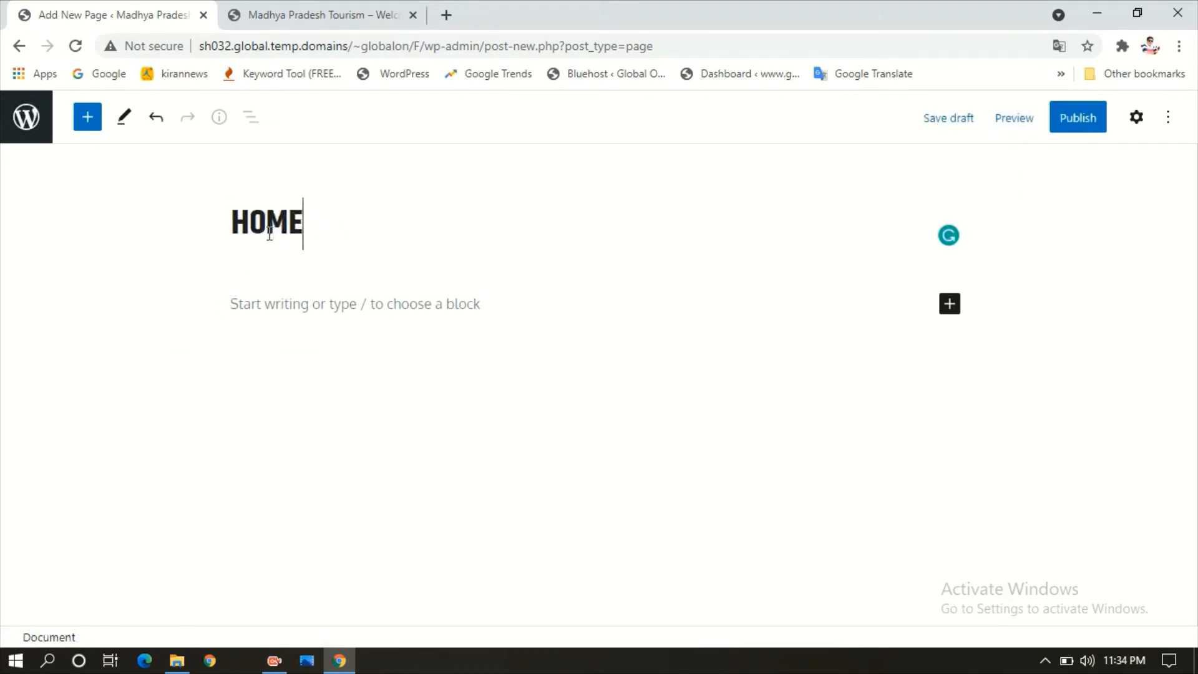
left_click(265, 304)
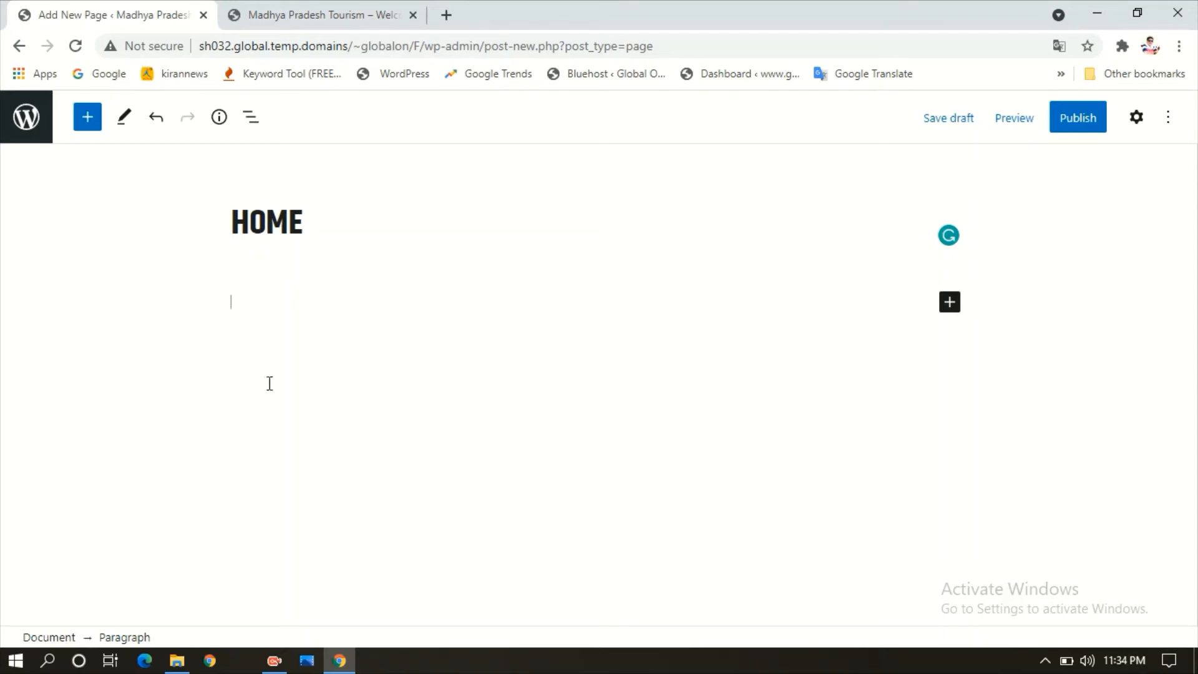
Check the HOME page's visibility setting and publish the page immediately as public
left_click(1061, 129)
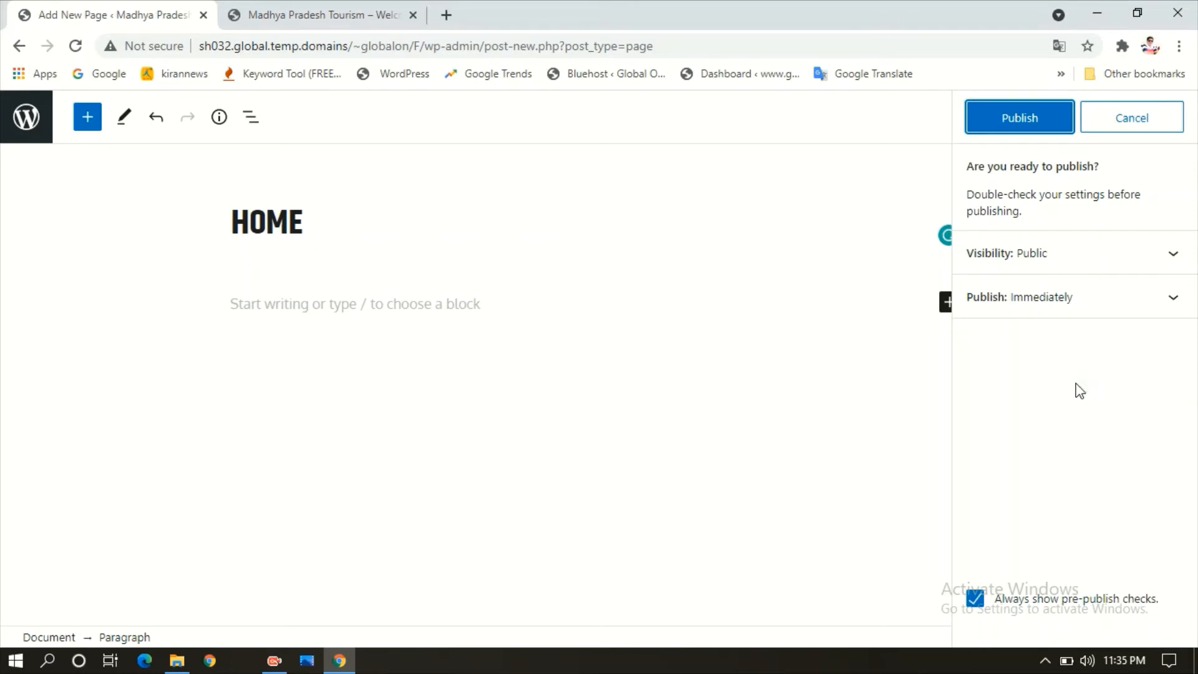
left_click(1177, 256)
left_click(1177, 258)
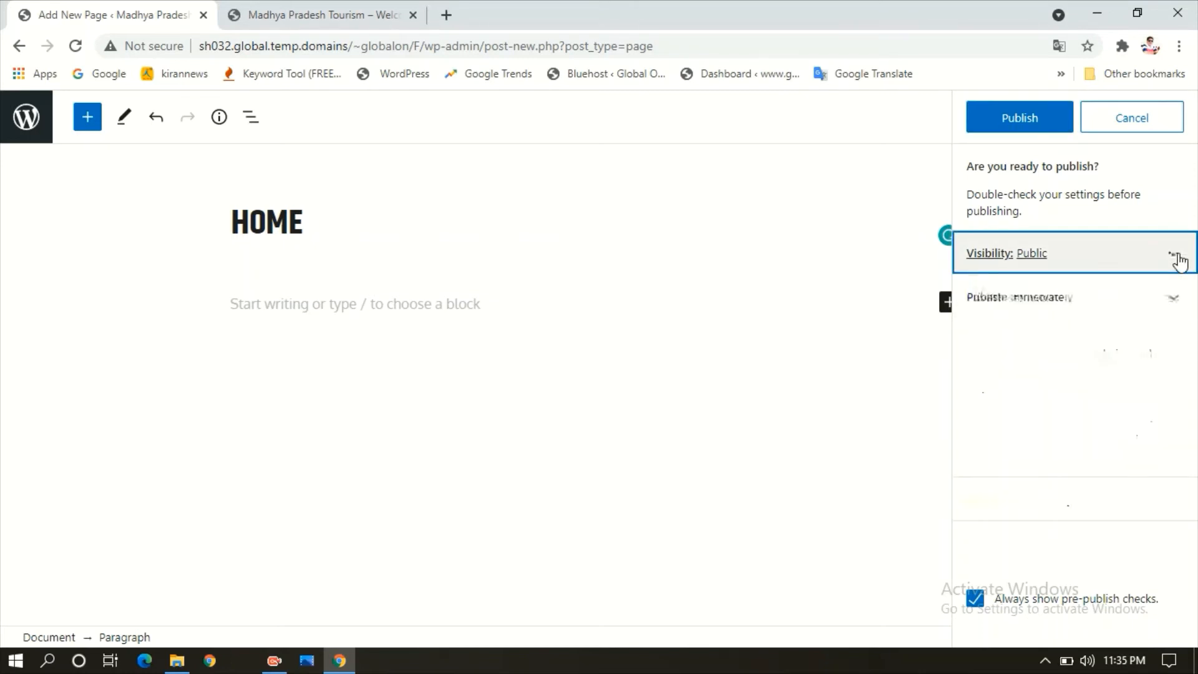
left_click(992, 130)
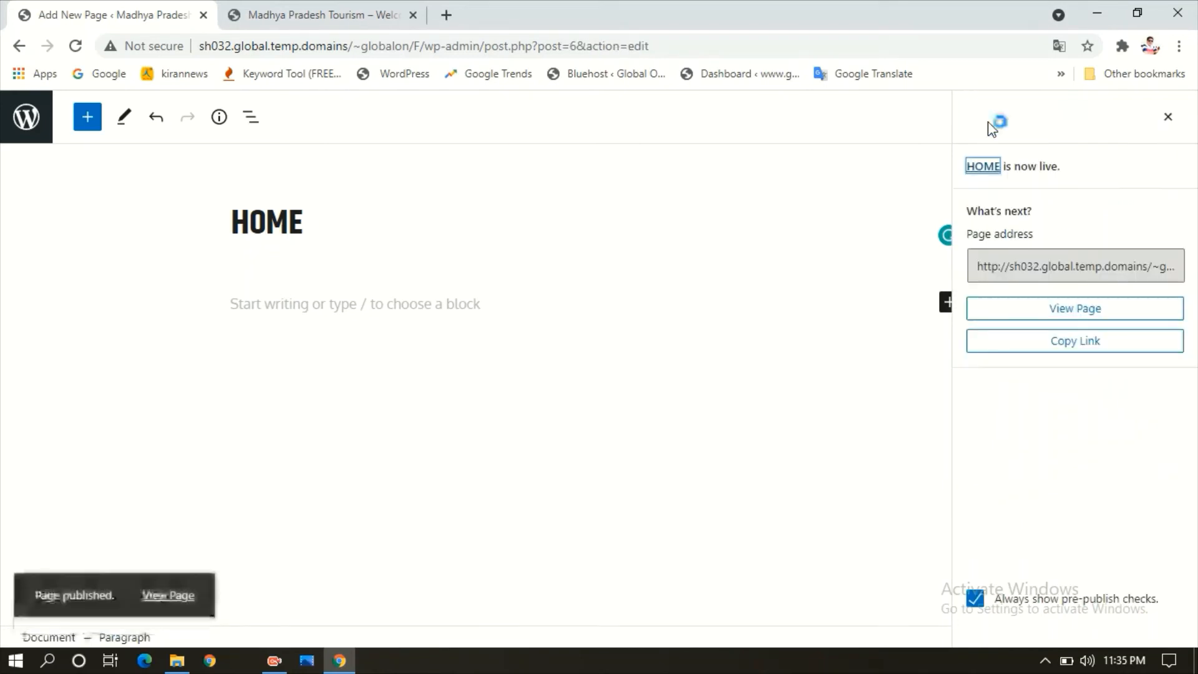
Set Menu 1 to automatically add new top-level pages, assign it to the Primary display location and save the menu
mouse_move(118, 477)
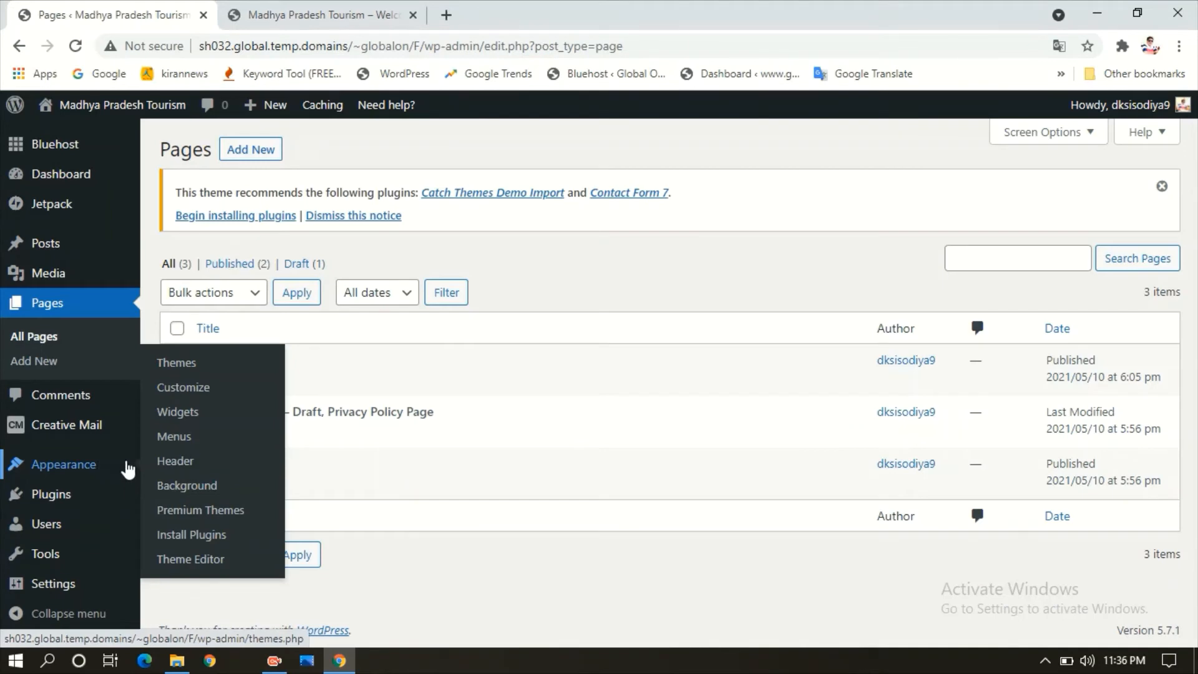
left_click(176, 442)
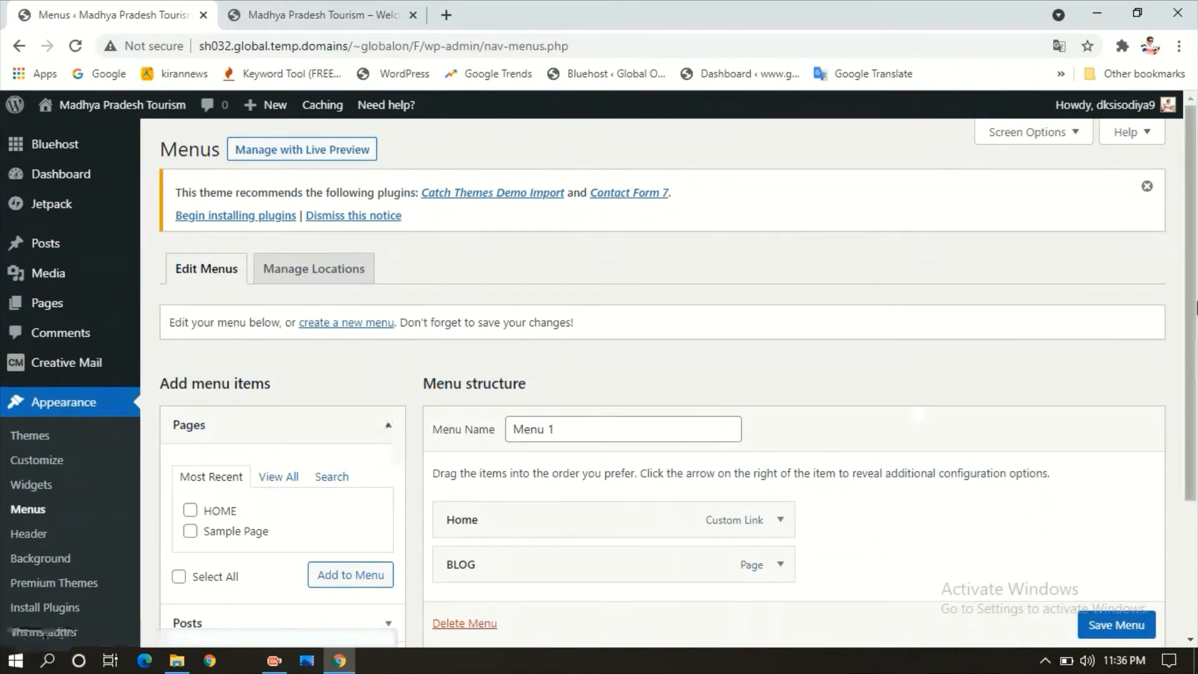
scroll(1176, 444, "down", 3)
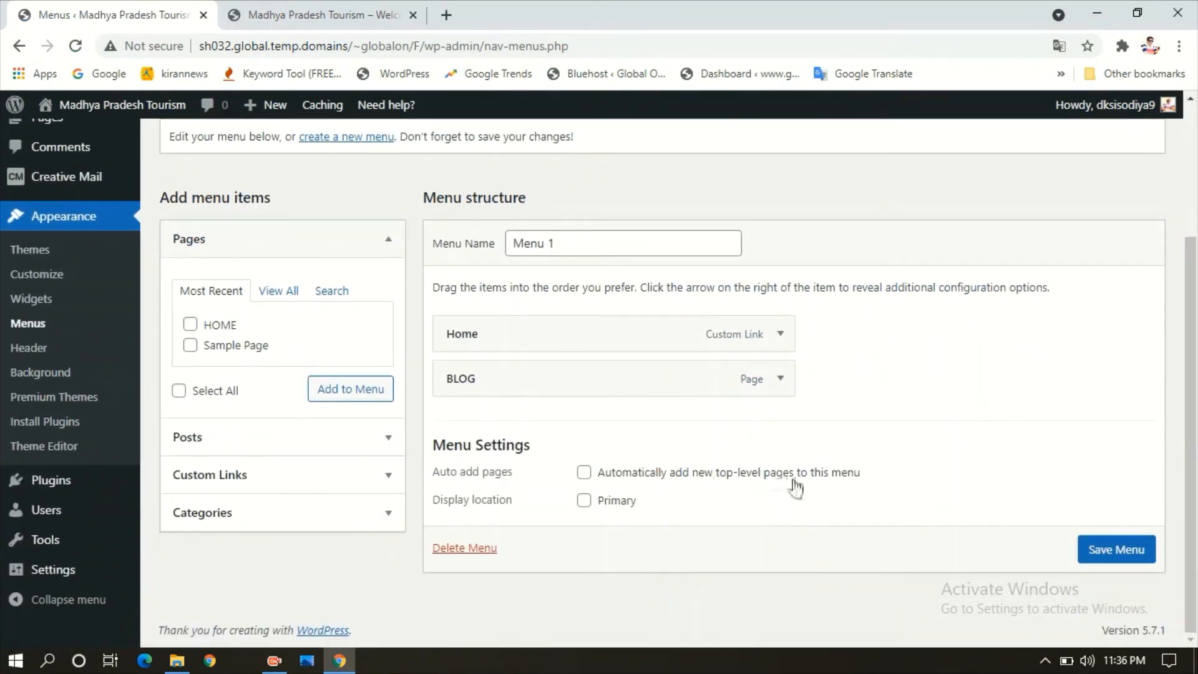
left_click(584, 472)
left_click(585, 503)
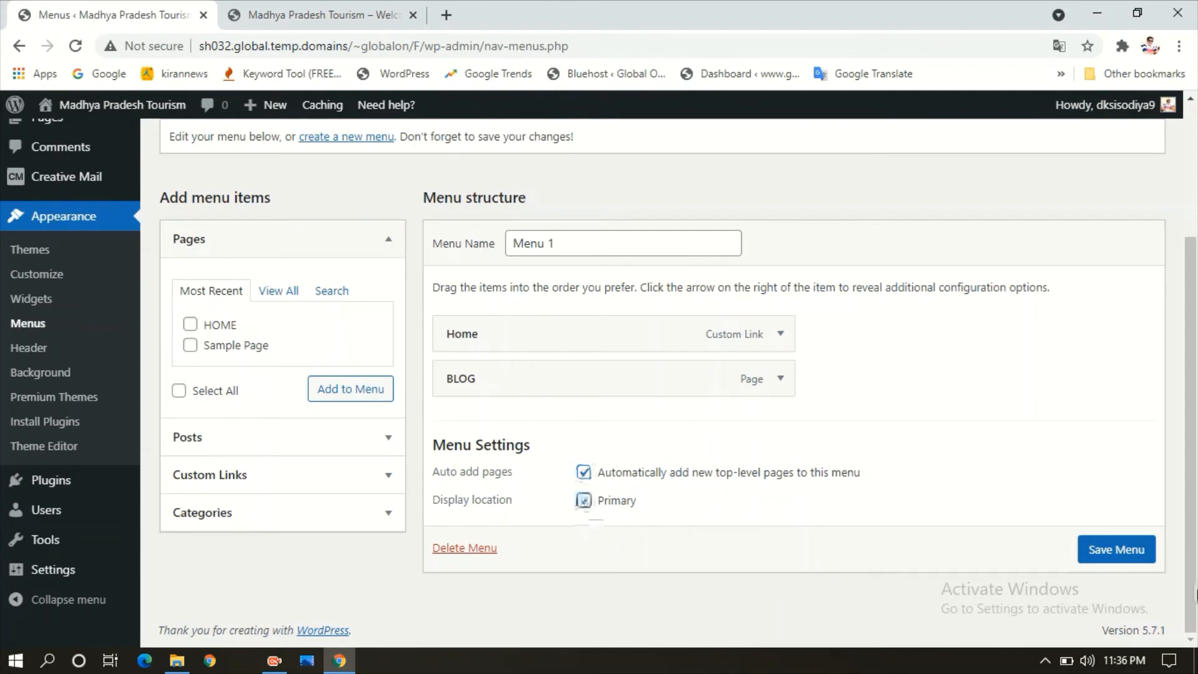
left_click(1117, 551)
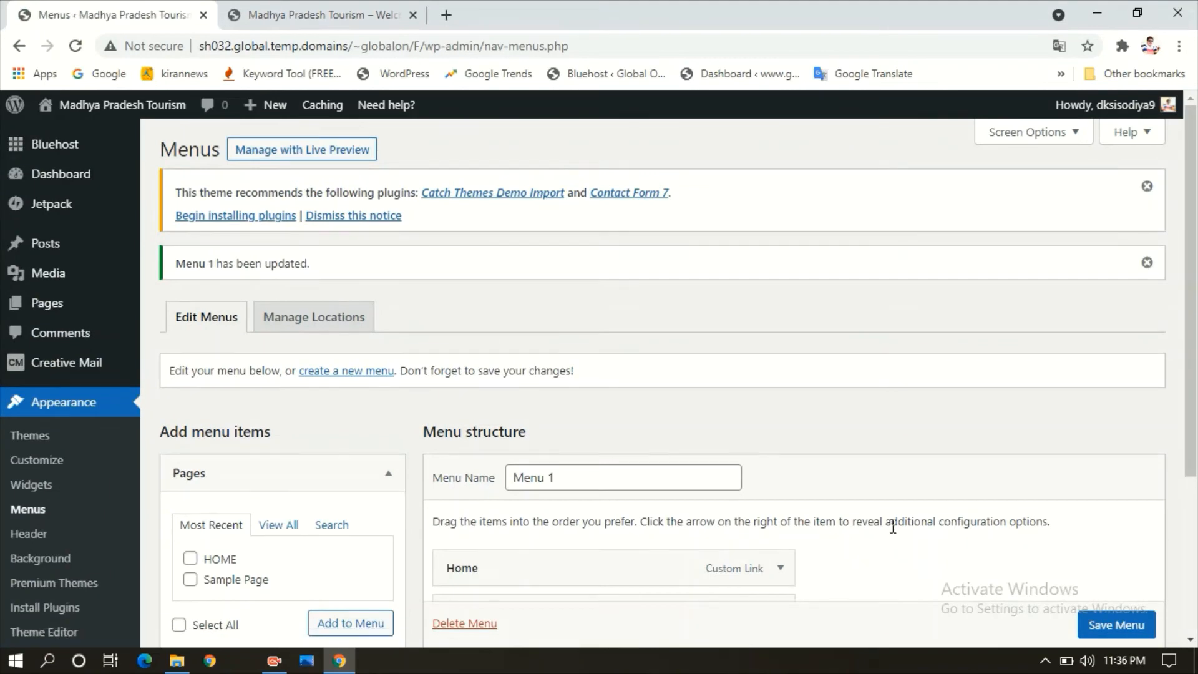
Reload the live homepage and look through it to check that the navigation menu is displayed
left_click(368, 10)
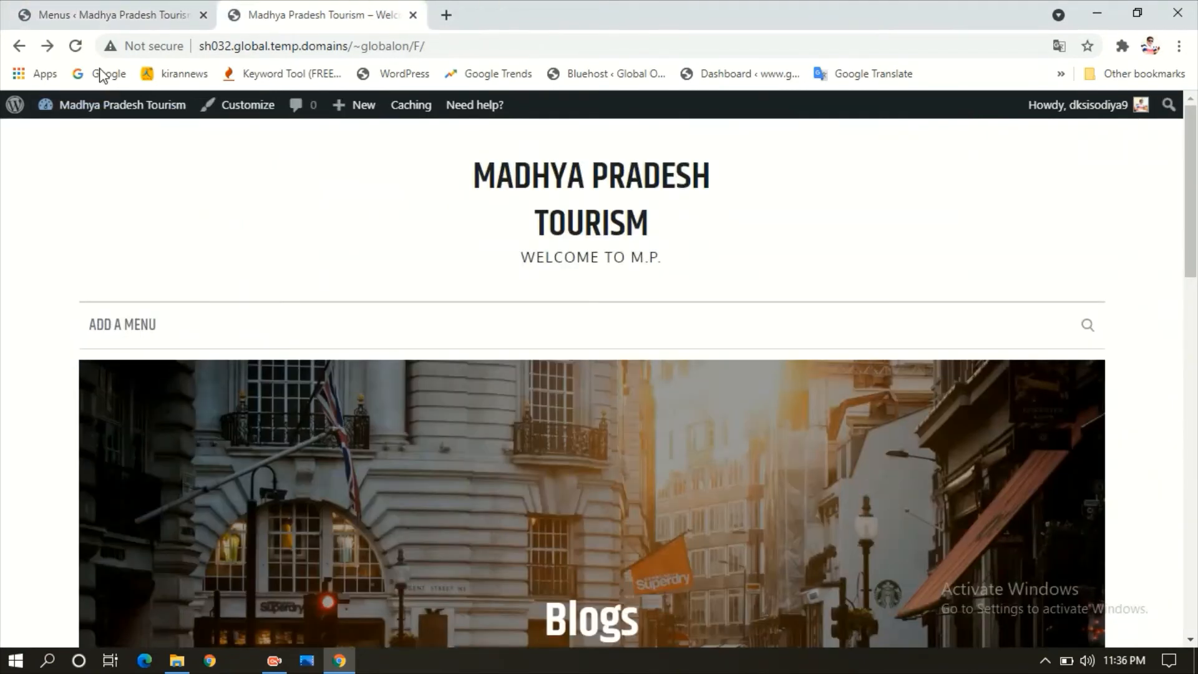
left_click(75, 46)
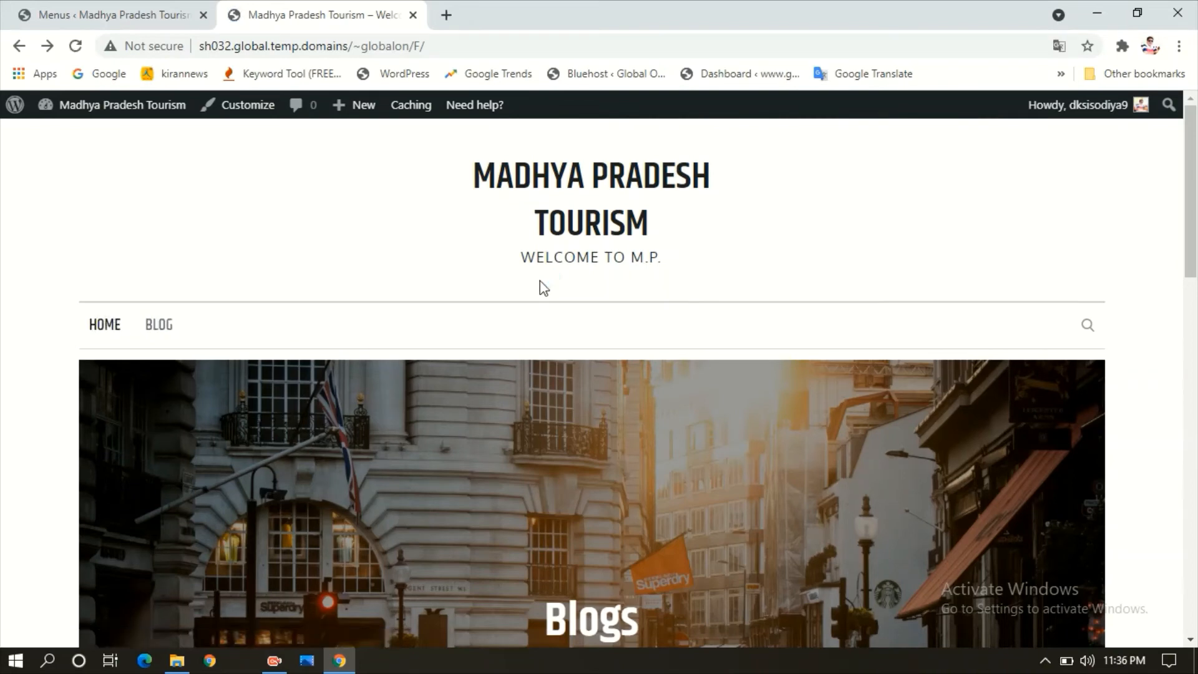
scroll(1193, 257, "down", 1)
scroll(1192, 257, "down", 2)
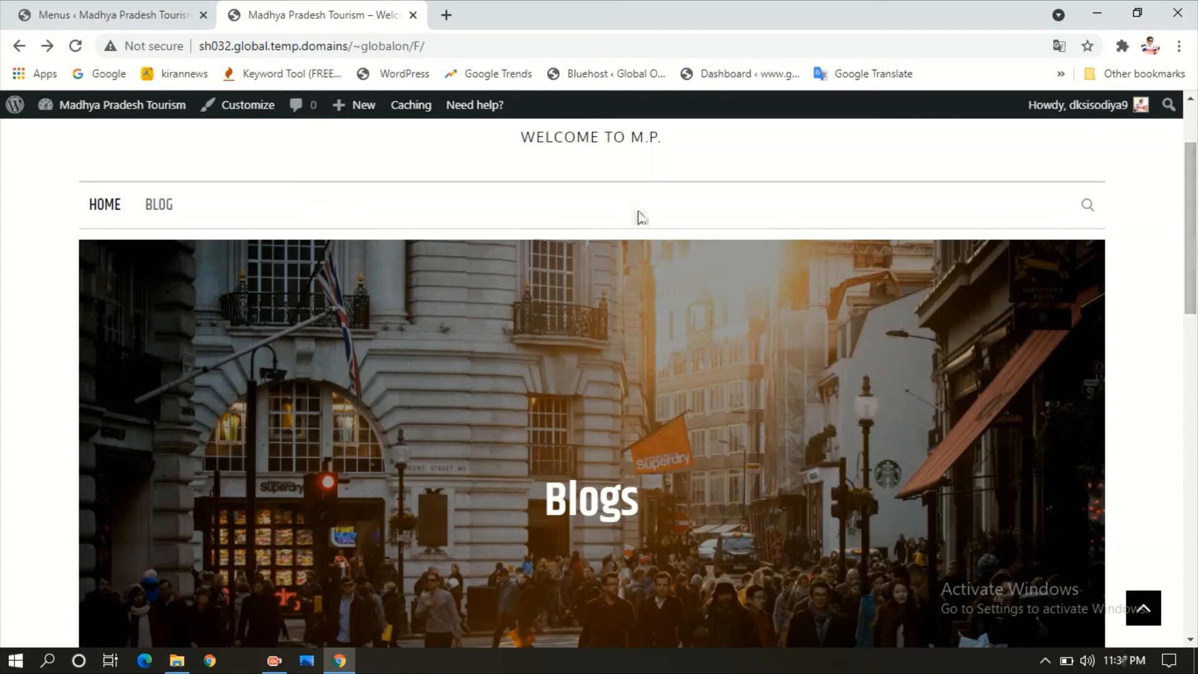
left_click_drag(1196, 226, 1196, 282)
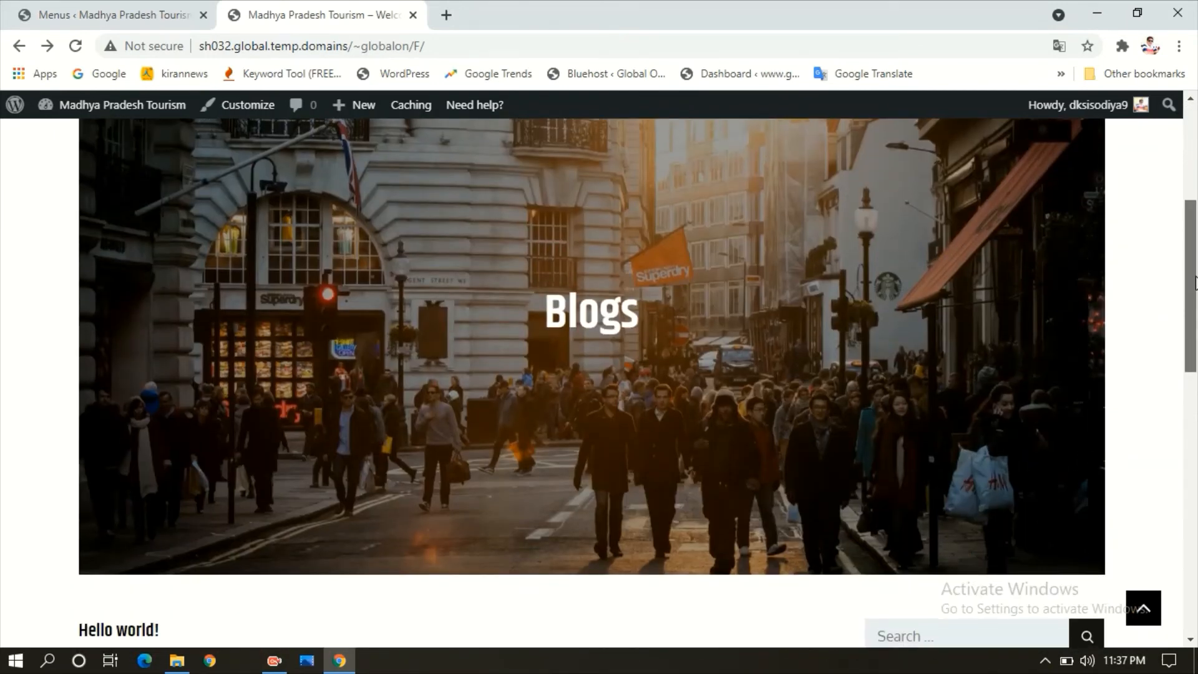
left_click_drag(1196, 282, 1191, 168)
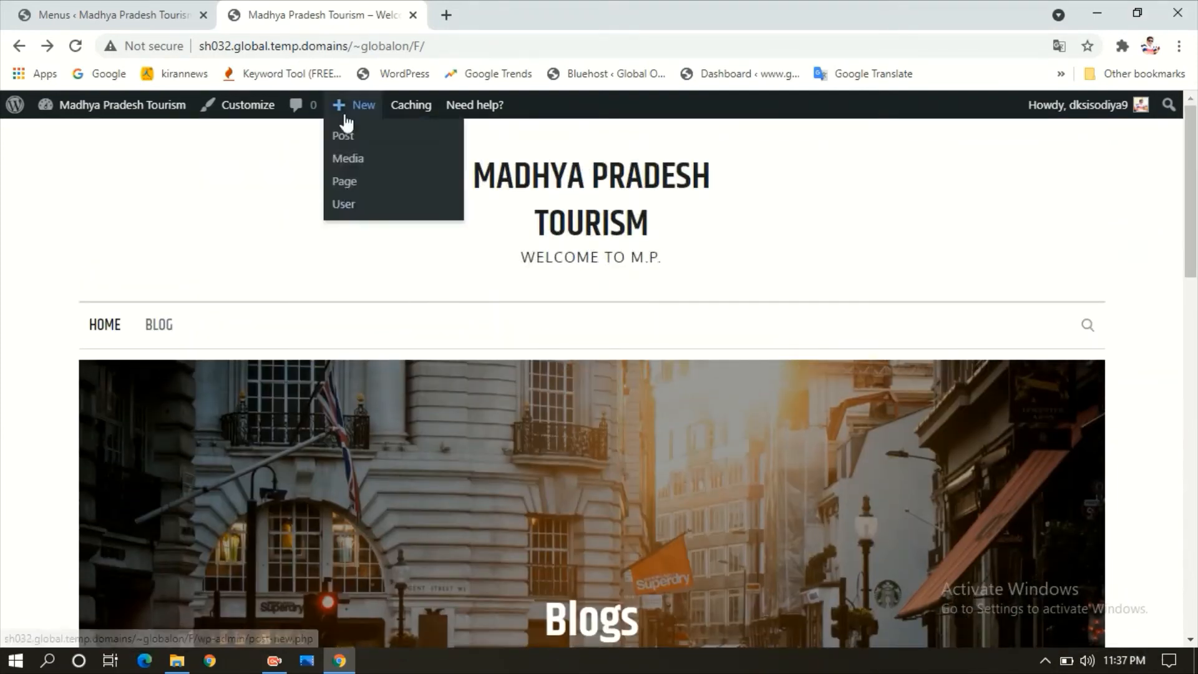
Return to the site's admin area and start a new blog post
left_click(150, 10)
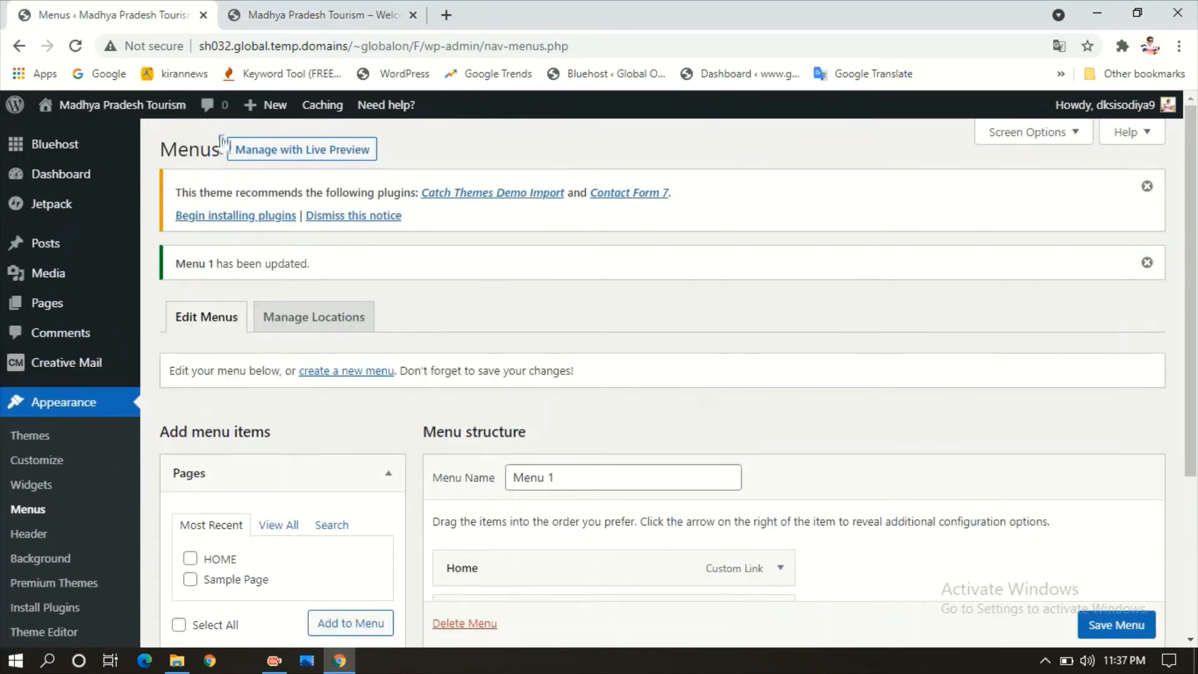
mouse_move(262, 116)
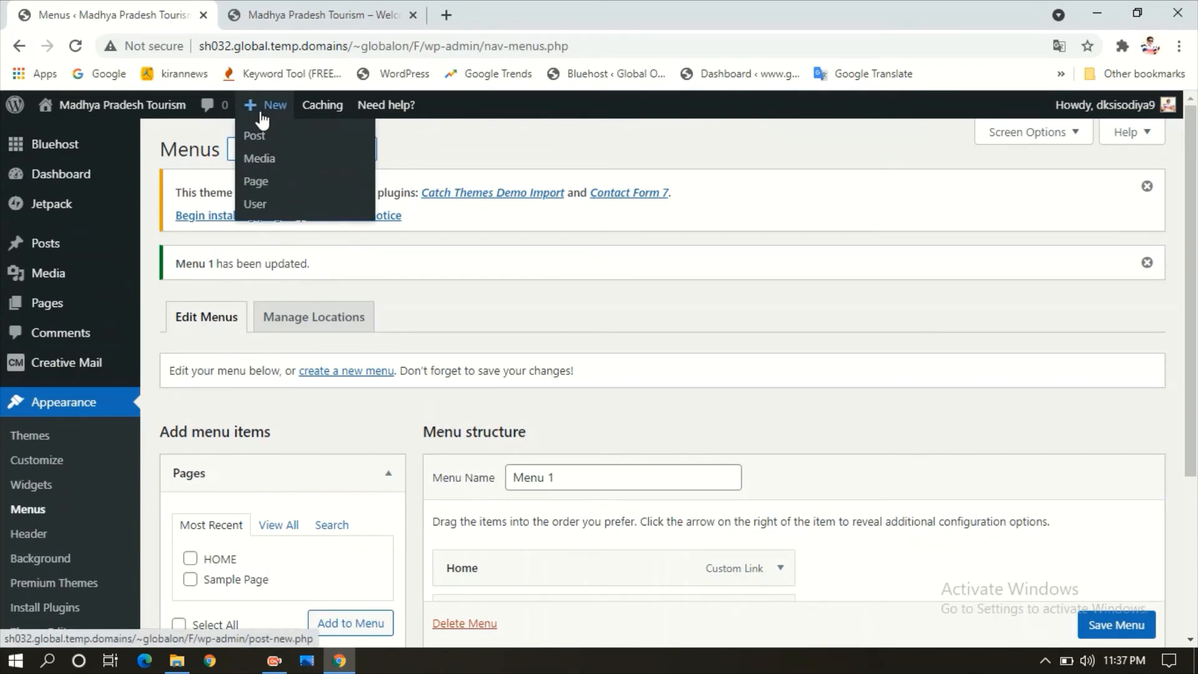
mouse_move(74, 249)
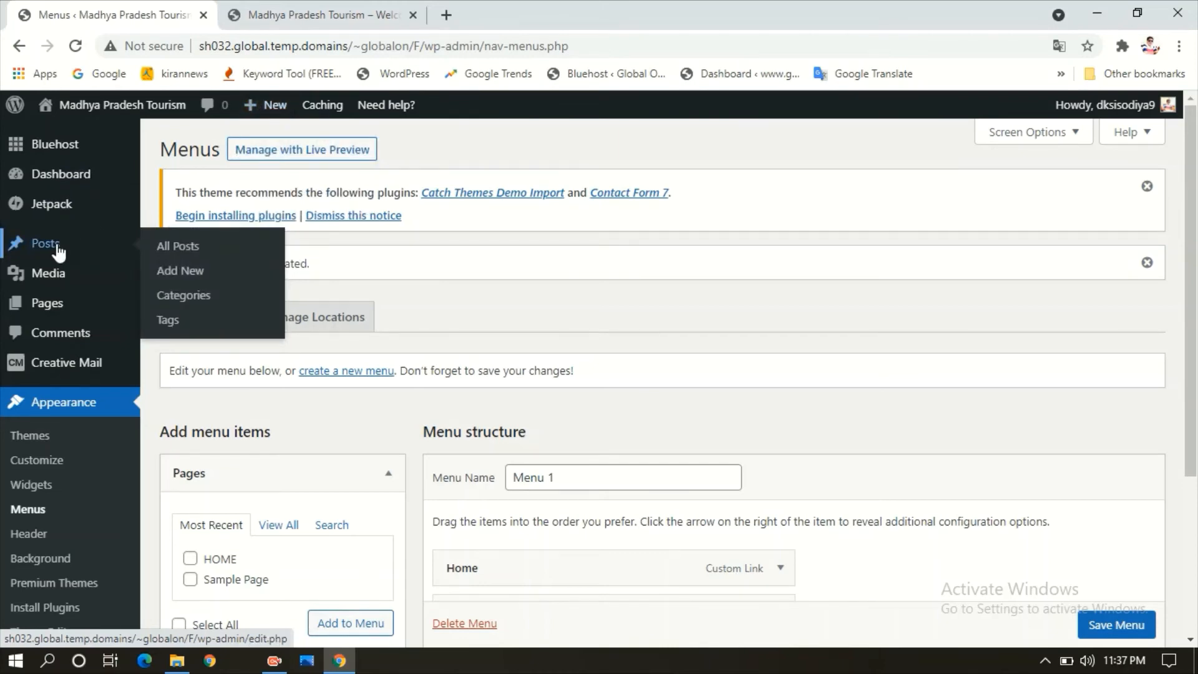
left_click(188, 282)
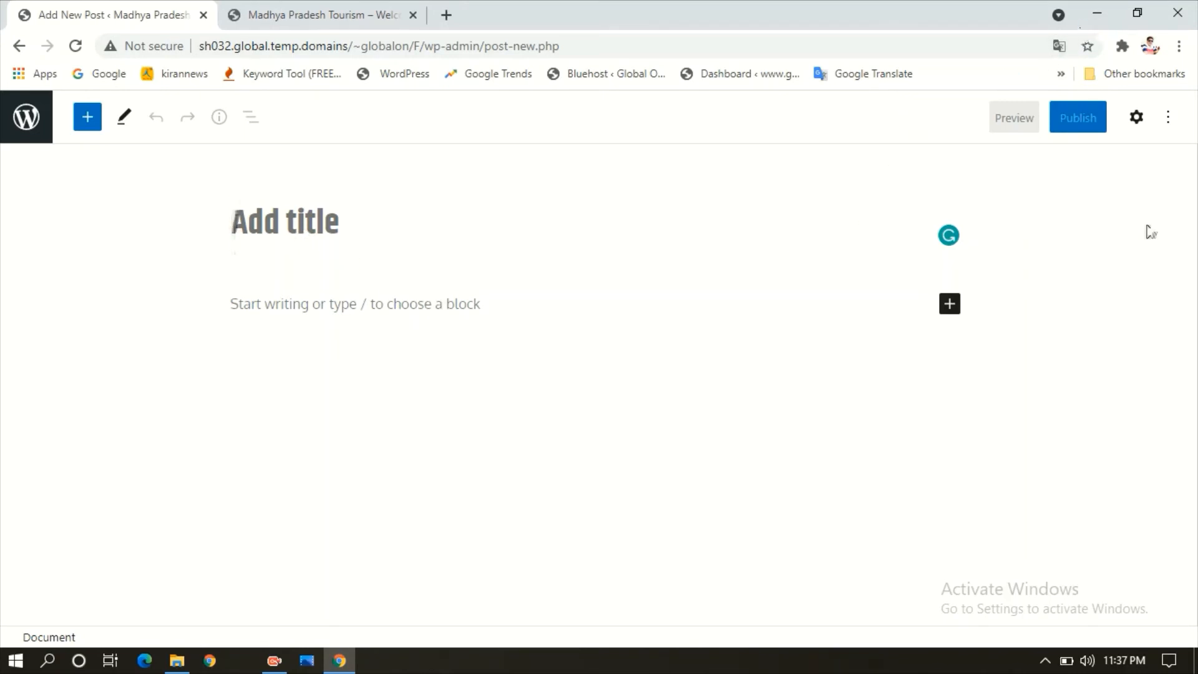
Open the "sell photo" Word document from the desktop's HINDI BLOG folder and copy its full article text
left_click(1093, 15)
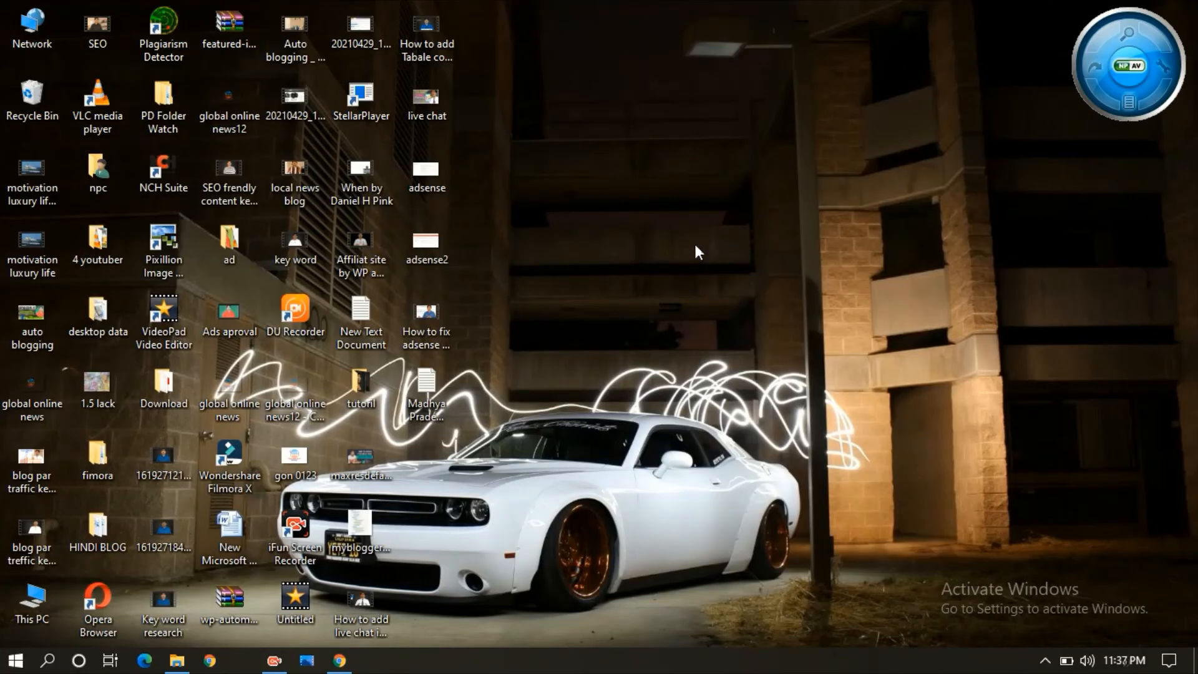
double_click(119, 534)
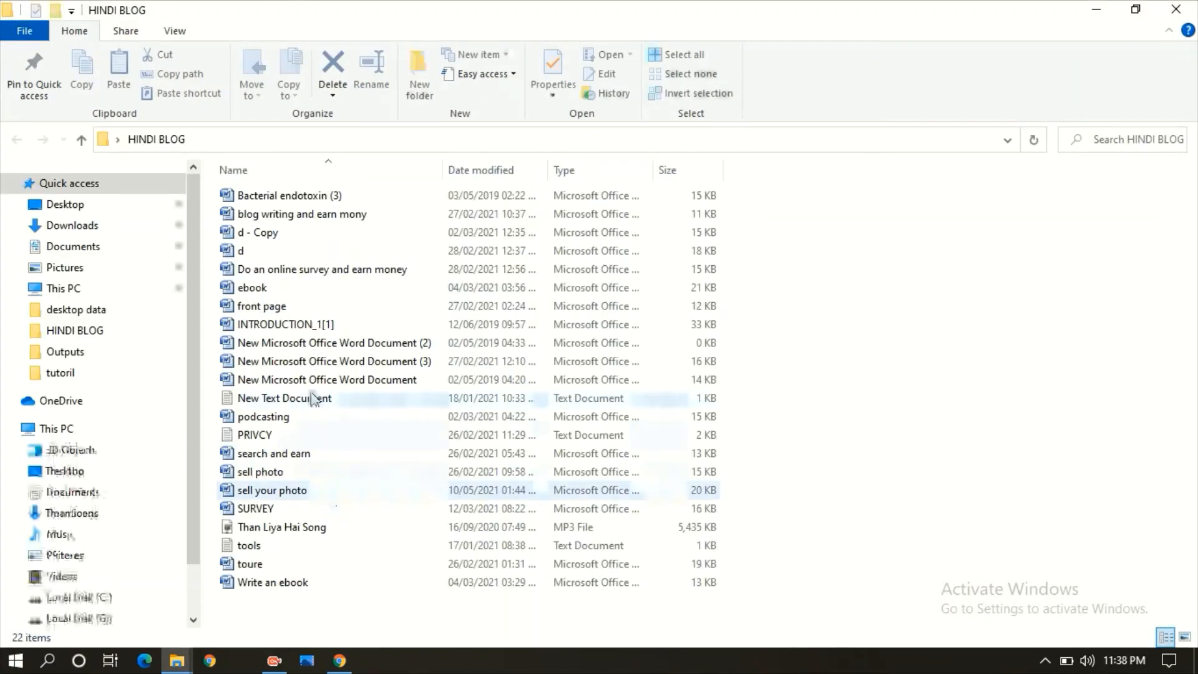
double_click(293, 474)
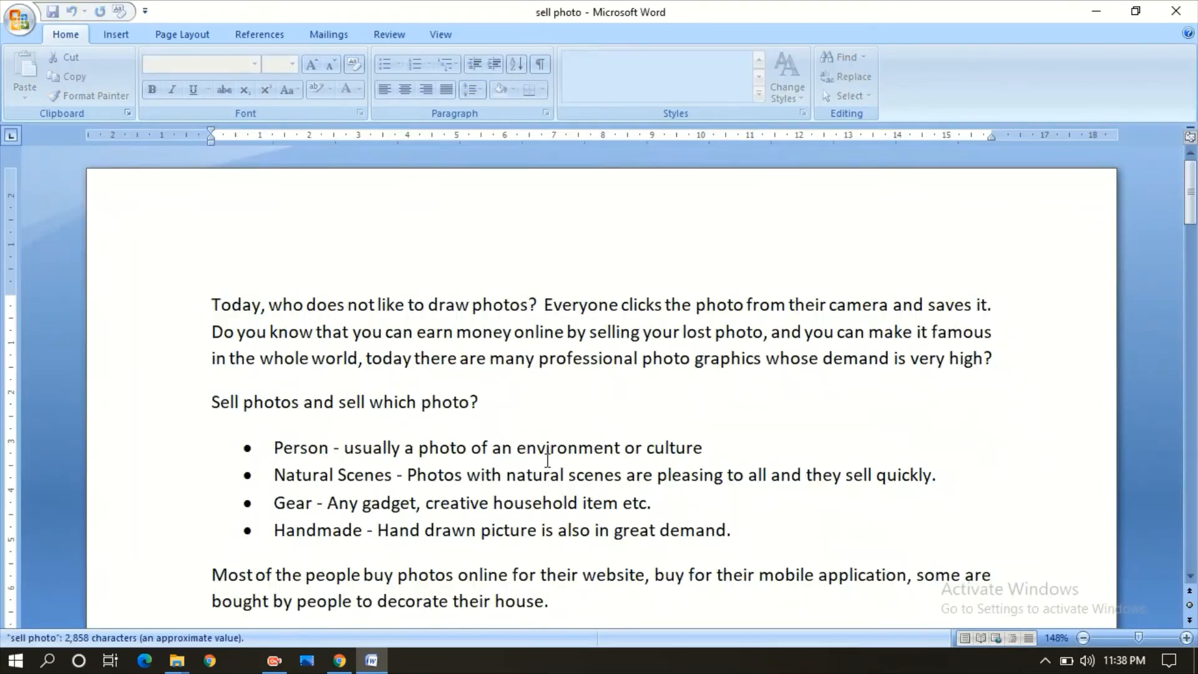
mouse_move(1191, 192)
left_mouse_down()
mouse_move(1192, 500)
mouse_move(1193, 200)
left_mouse_up()
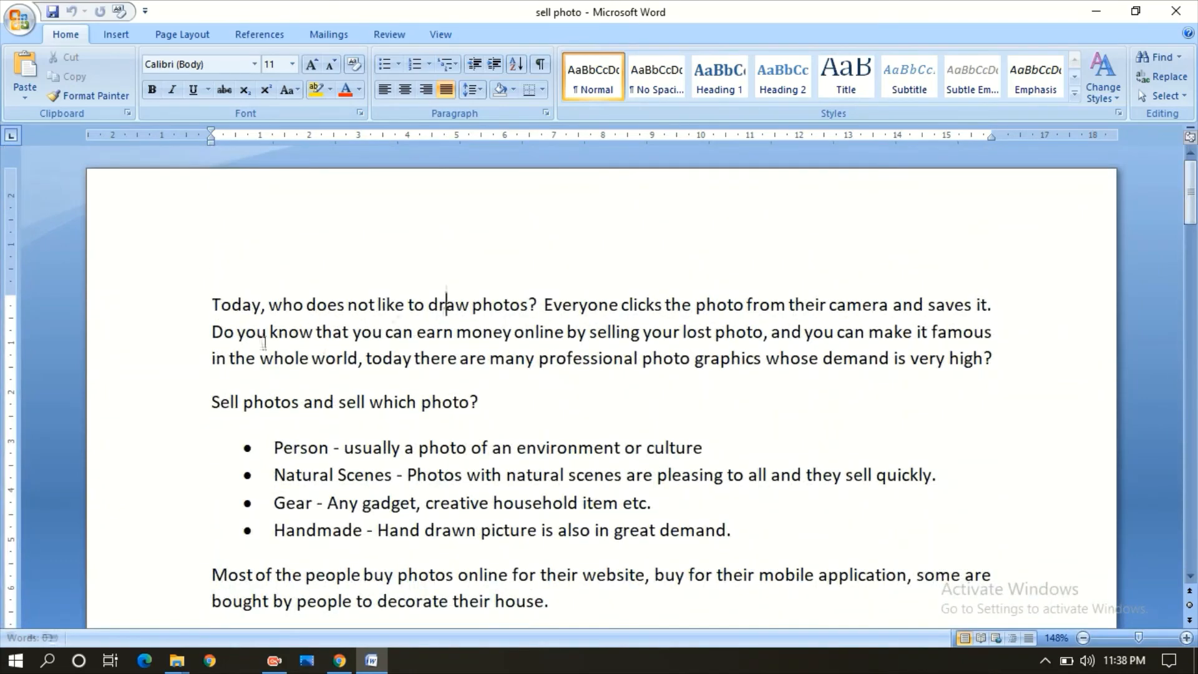
left_click(224, 284)
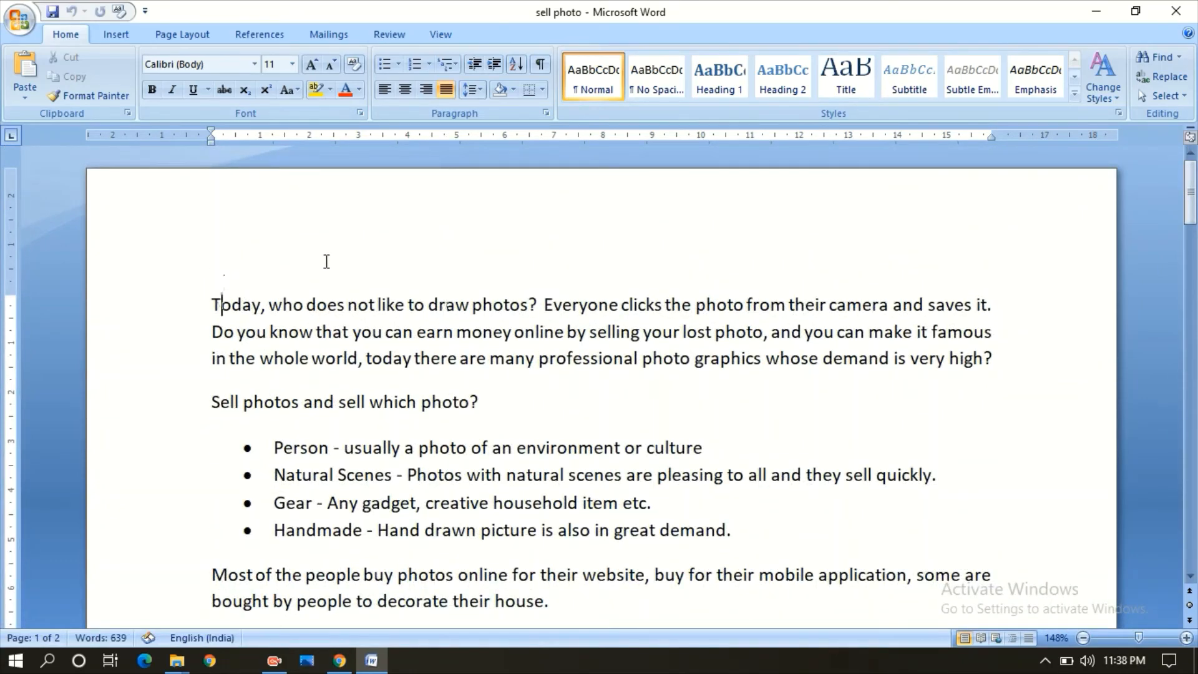
left_click_drag(212, 304, 598, 639)
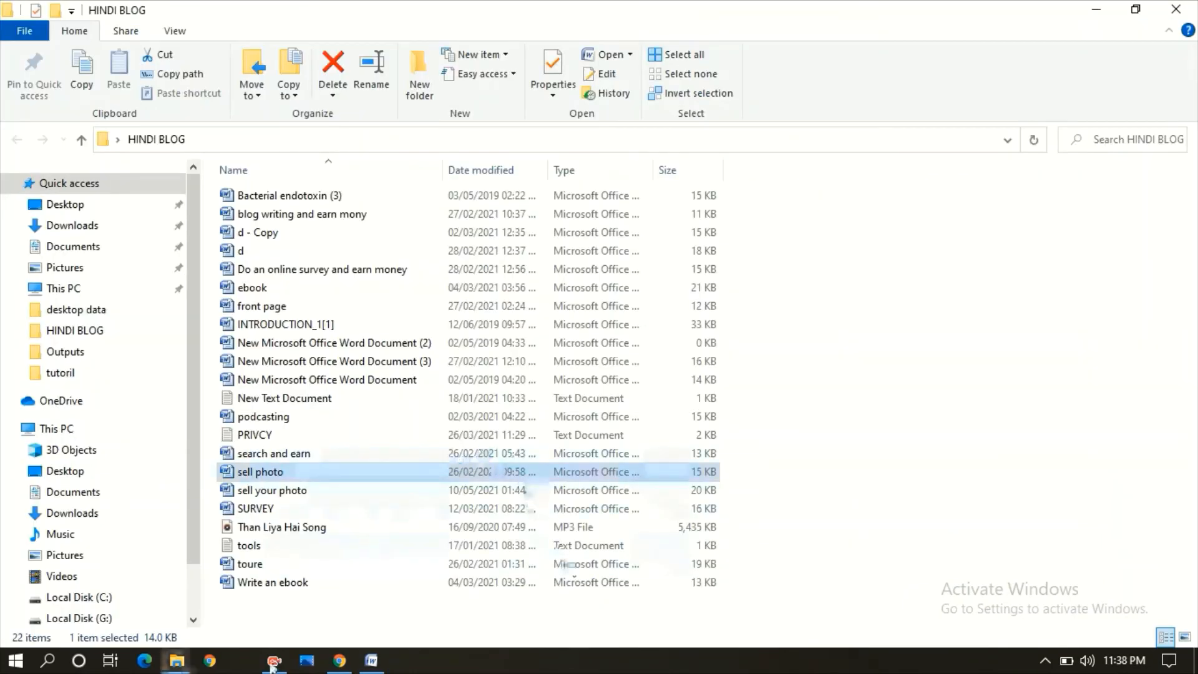
Switch back to Chrome and paste the copied article into the body of the new post
left_click(340, 660)
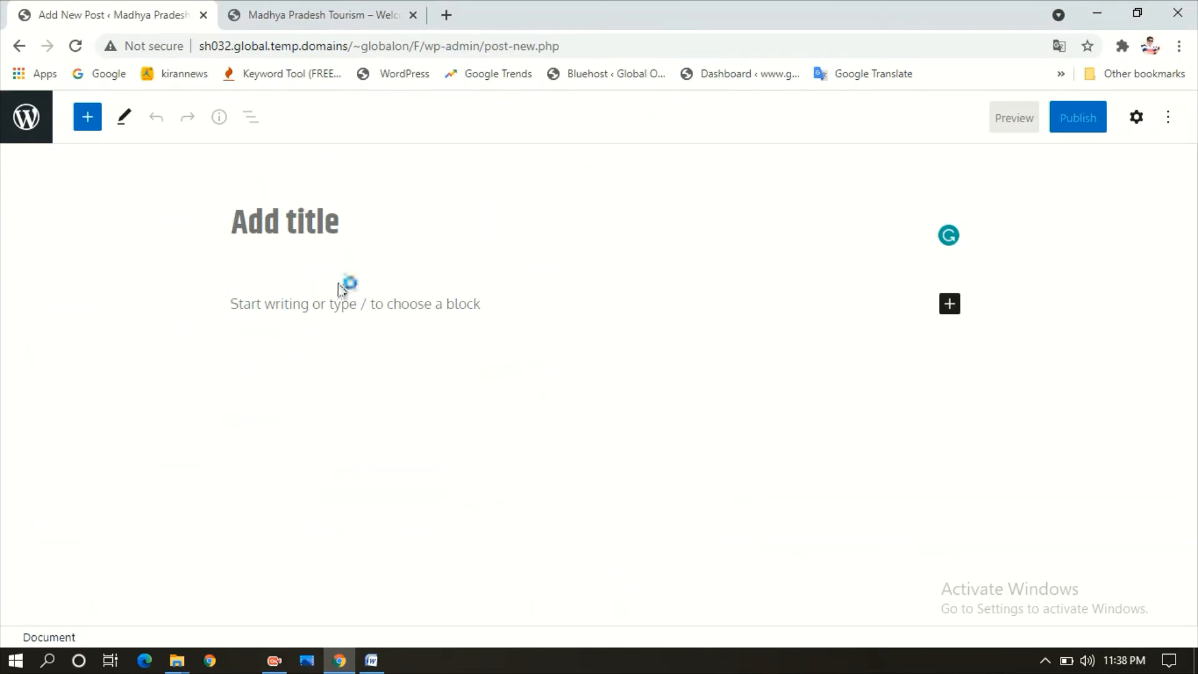
left_click(317, 320)
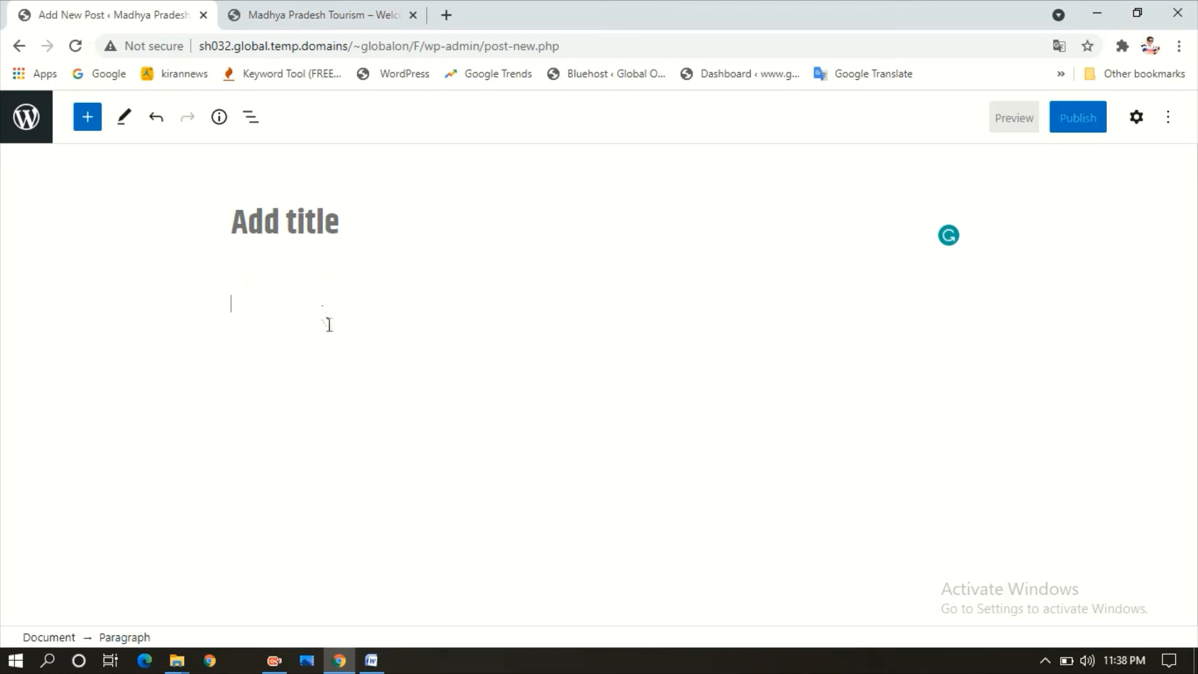
key("ctrl+v")
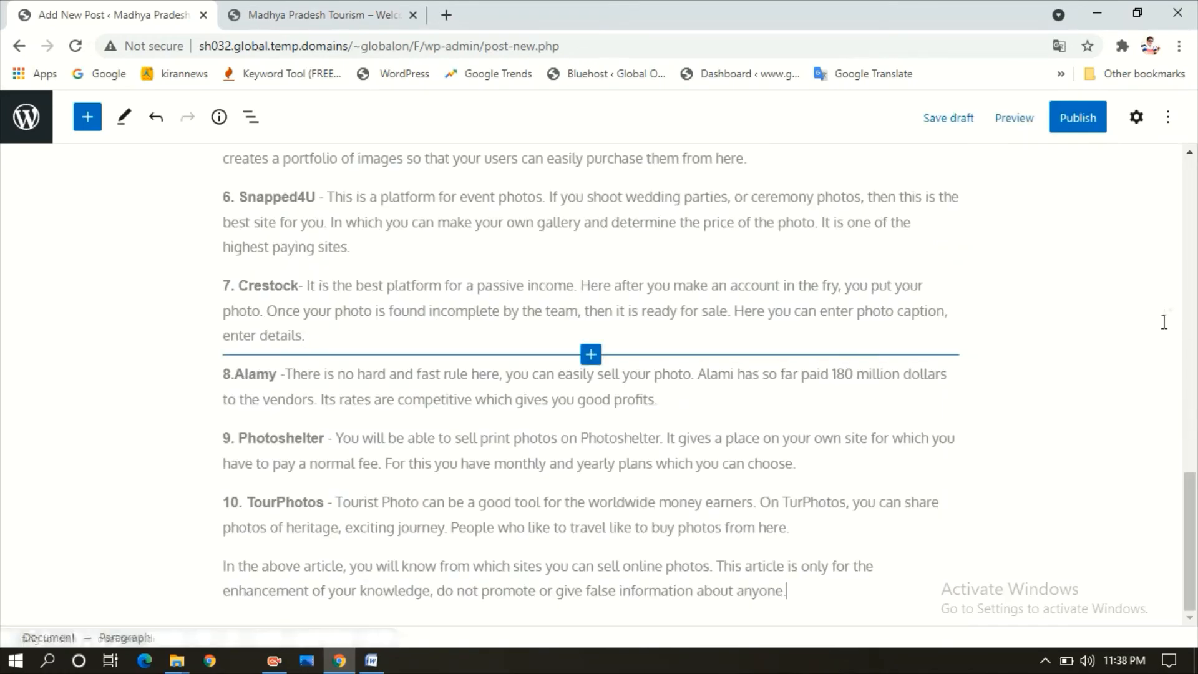
left_click_drag(1189, 479, 1196, 175)
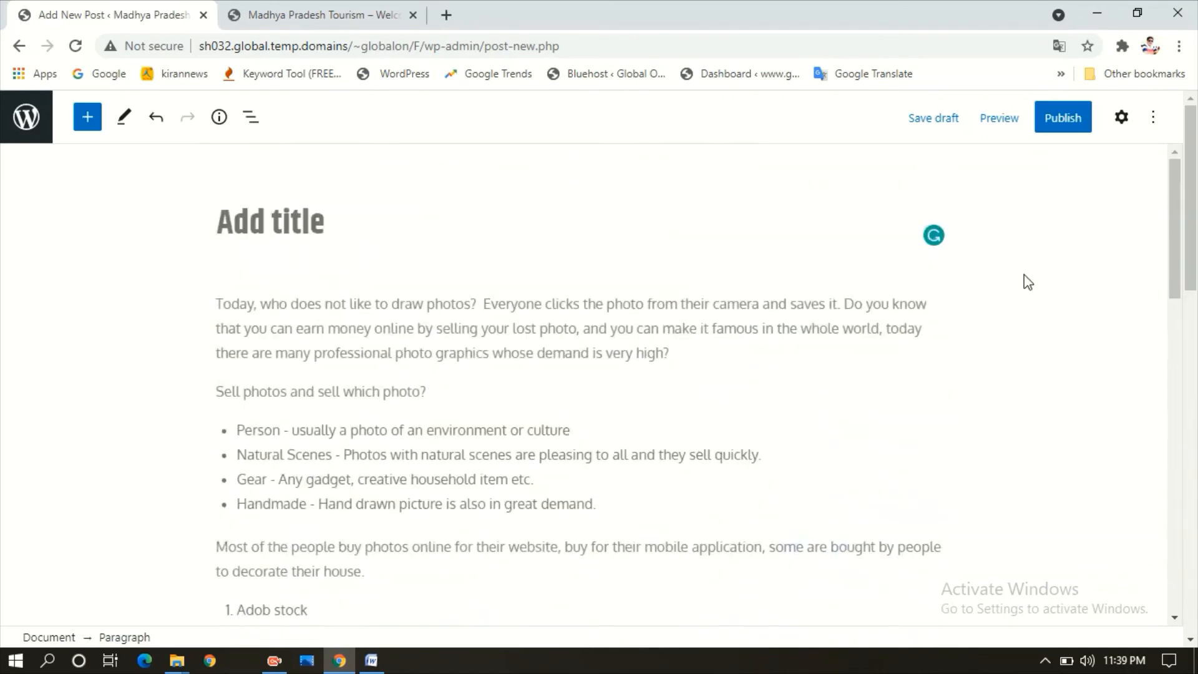
Title the post "Sell photo and earn money"
left_click(366, 232)
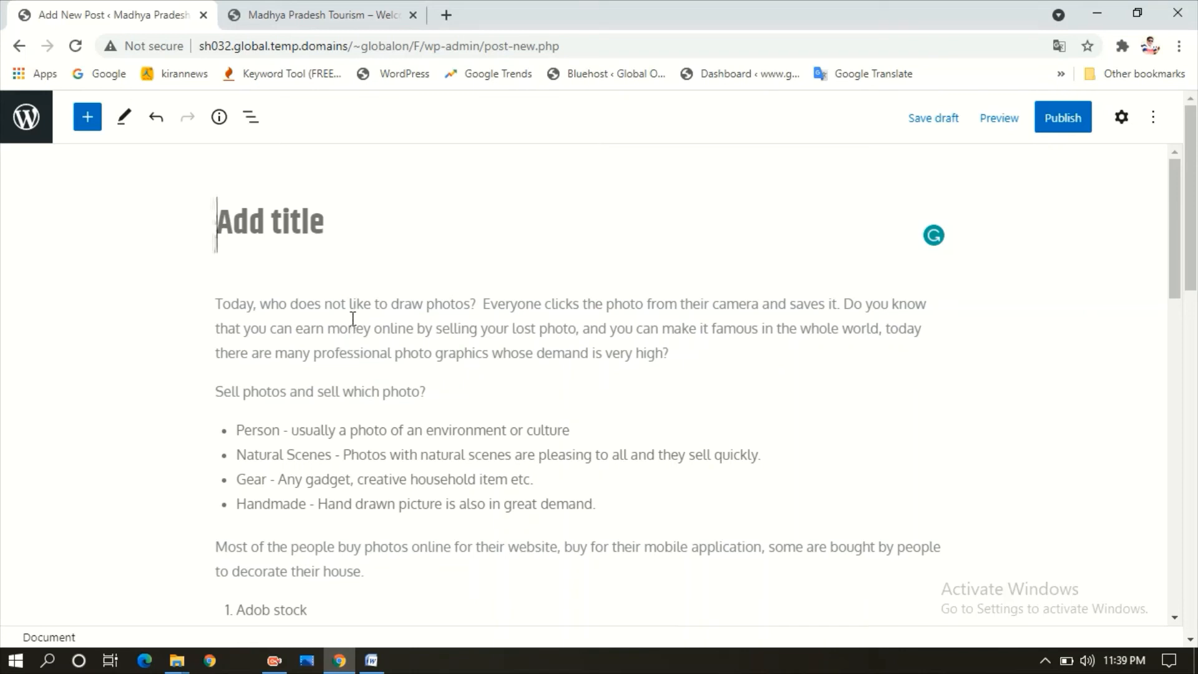
type("SEL")
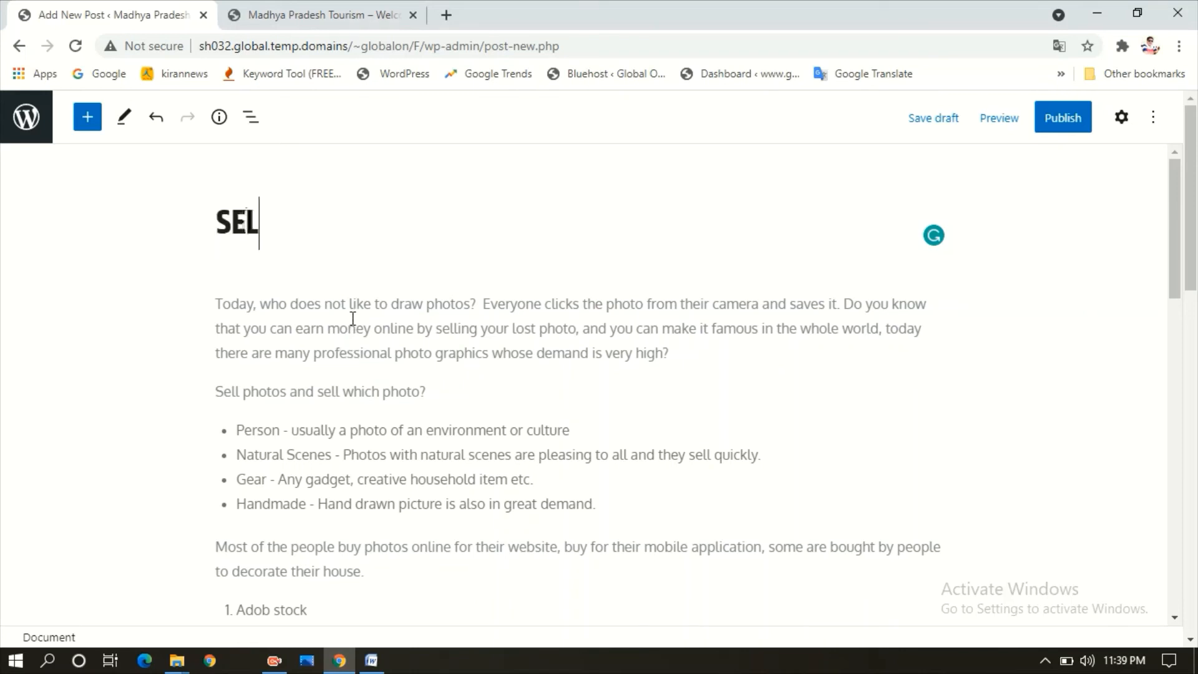
type("L")
key("BackSpace")
key("BackSpace")
key("BackSpace")
key("BackSpace")
type("S")
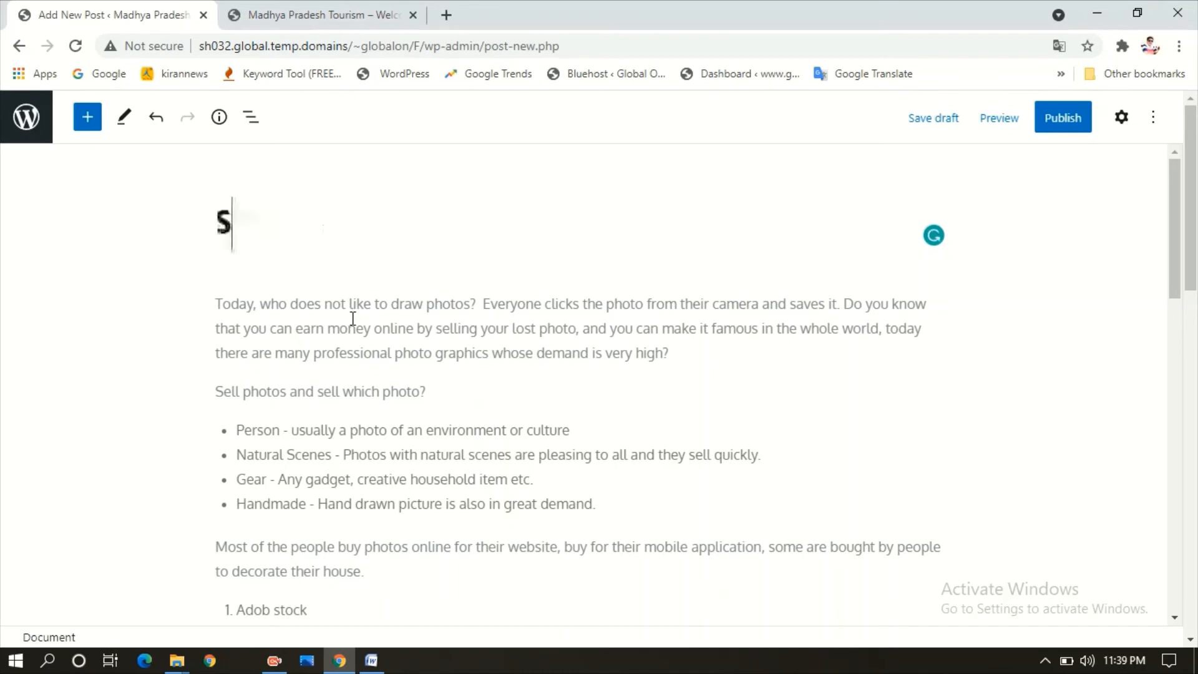
type("ell p")
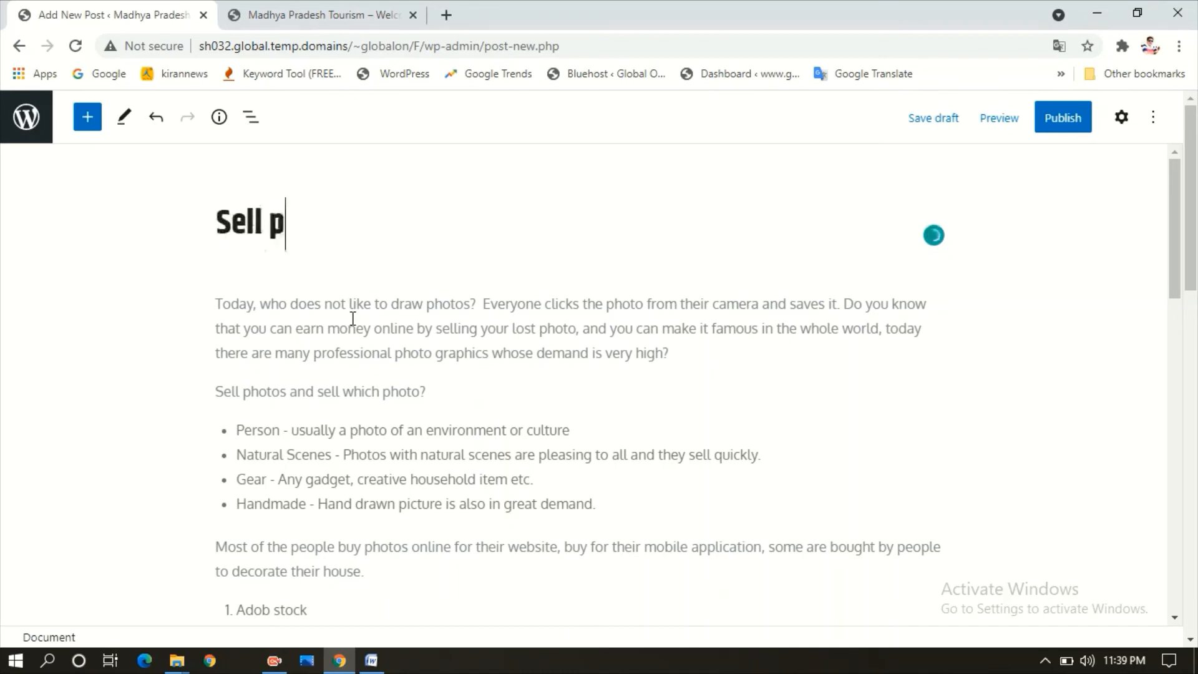
type("hoto")
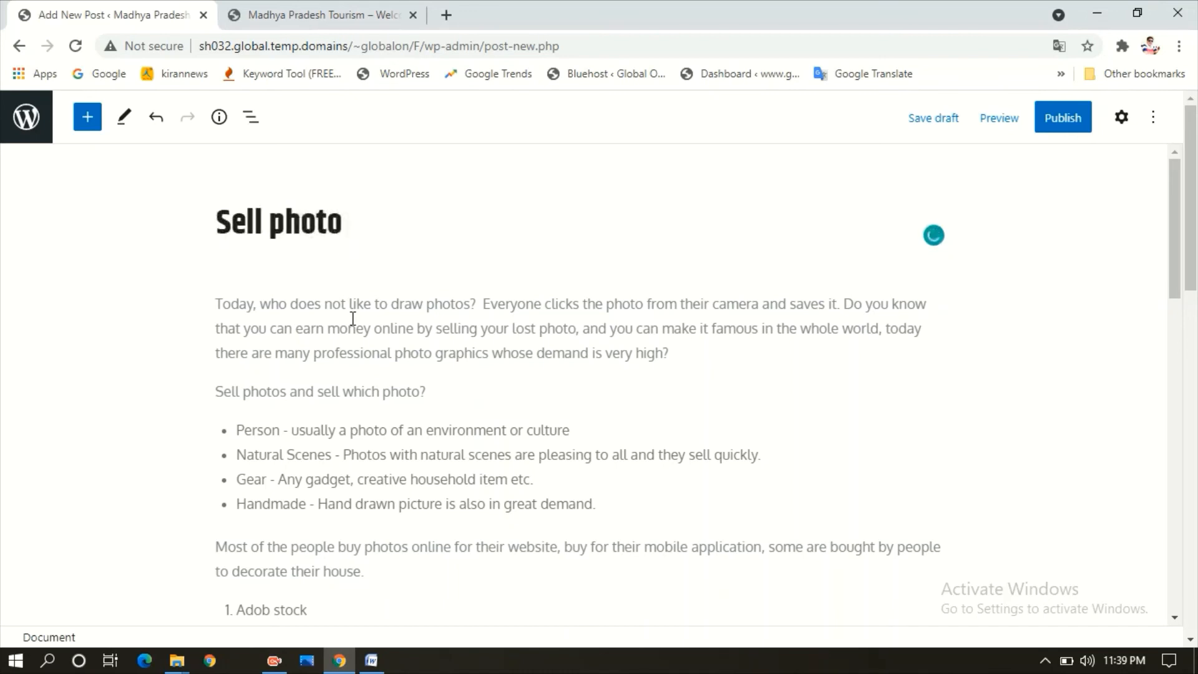
type(" and ear")
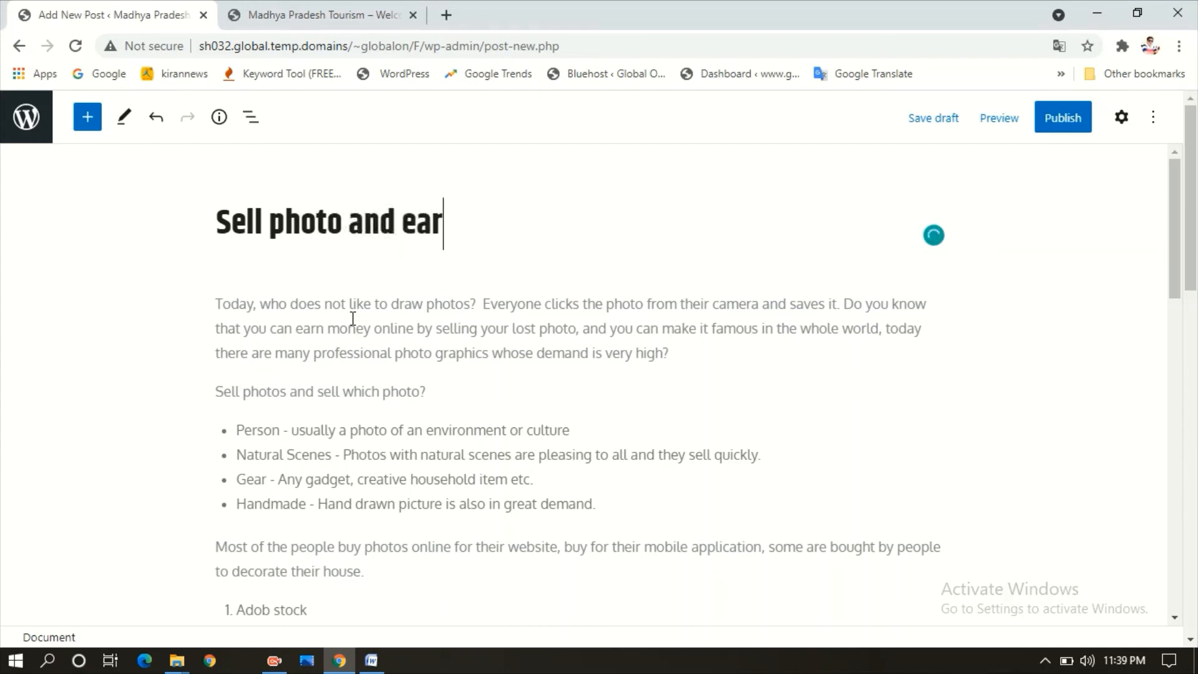
type("n money")
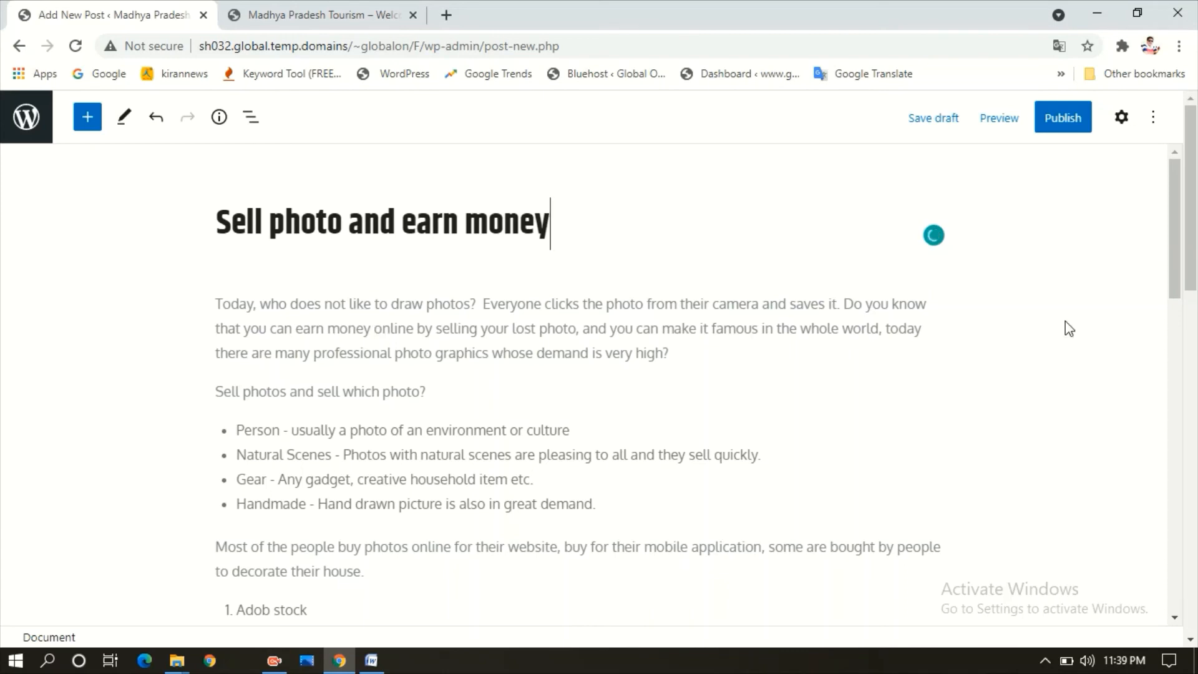
Look through the post's content and publish it immediately with public visibility
scroll(1180, 274, "down", 2)
left_click_drag(1180, 275, 1176, 502)
left_click_drag(1197, 400, 1192, 203)
left_click(925, 129)
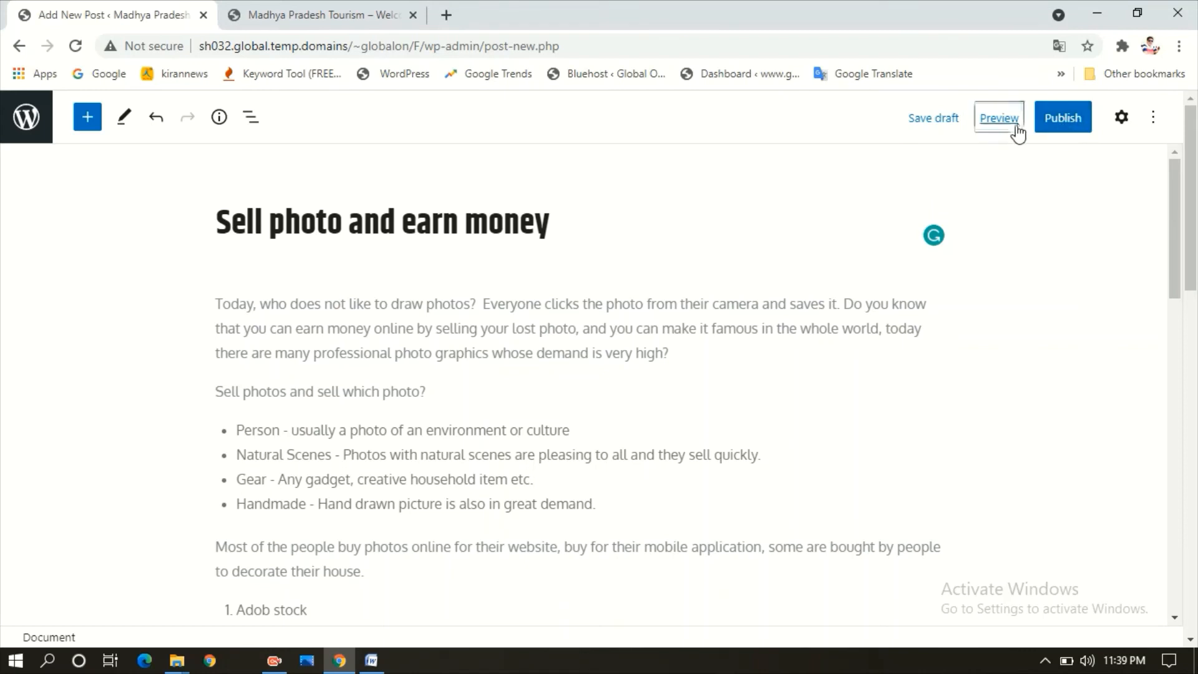
left_click(1064, 123)
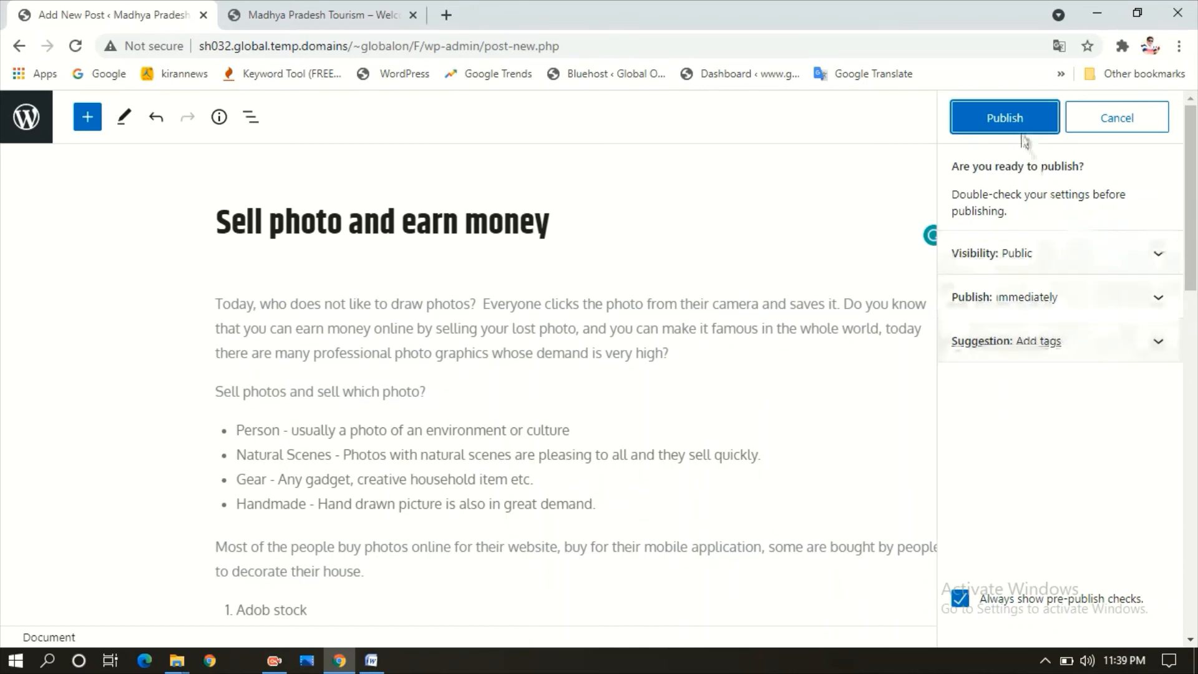
left_click(998, 119)
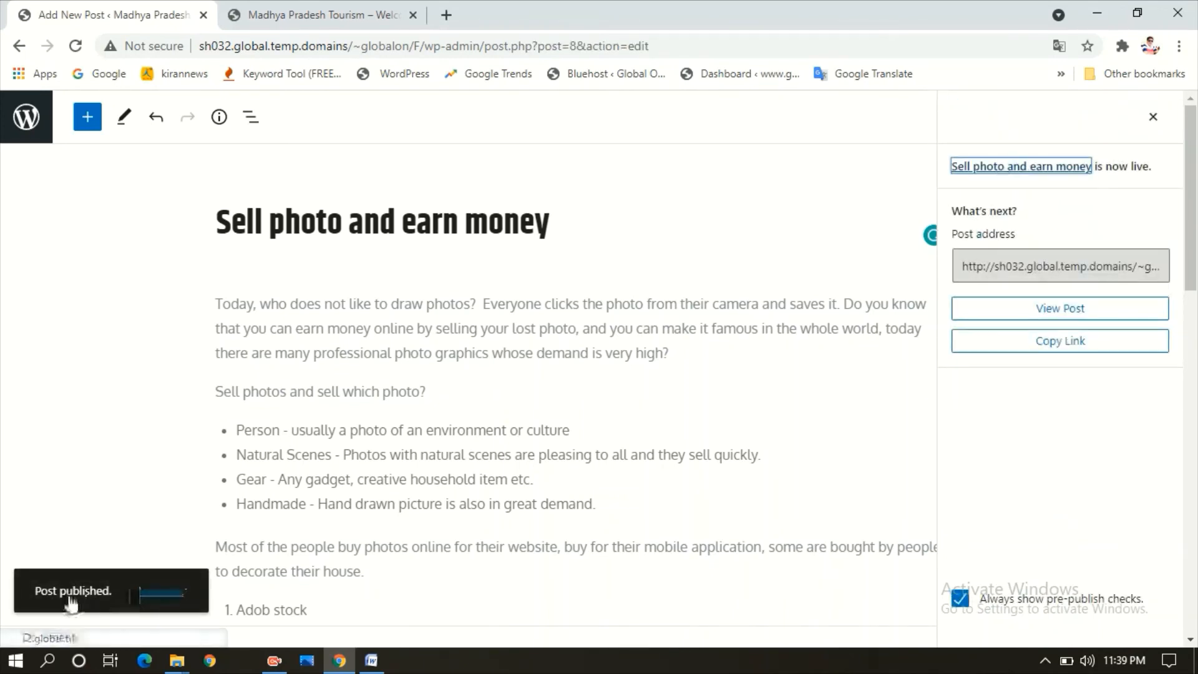
Reload the live site's home page and check the "Sell photo and earn money" entry in its blog list
left_click(331, 13)
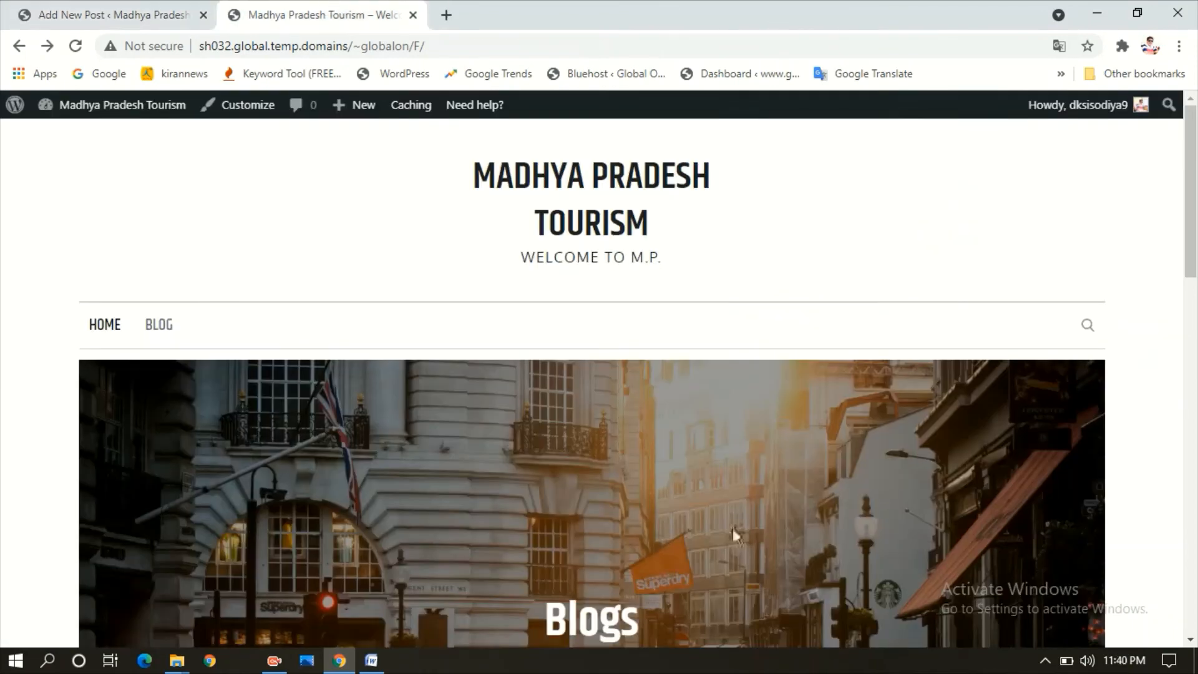
left_click(82, 45)
scroll(988, 337, "down", 10)
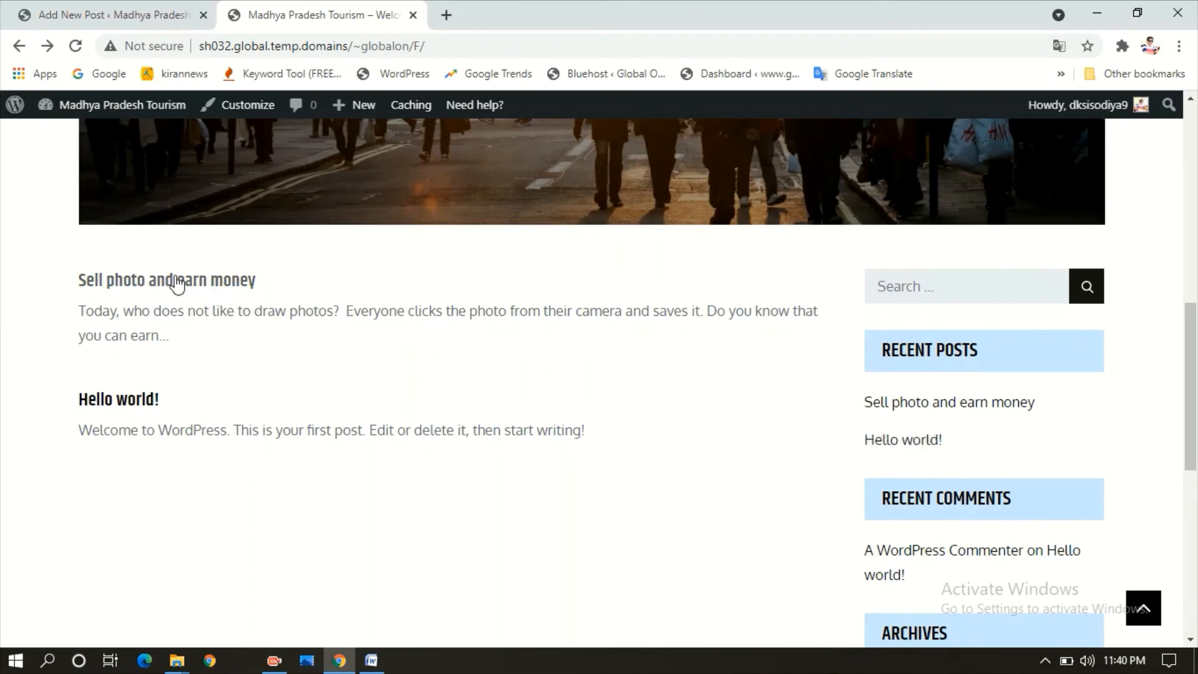
left_click_drag(75, 273, 845, 329)
scroll(1193, 428, "down", 2)
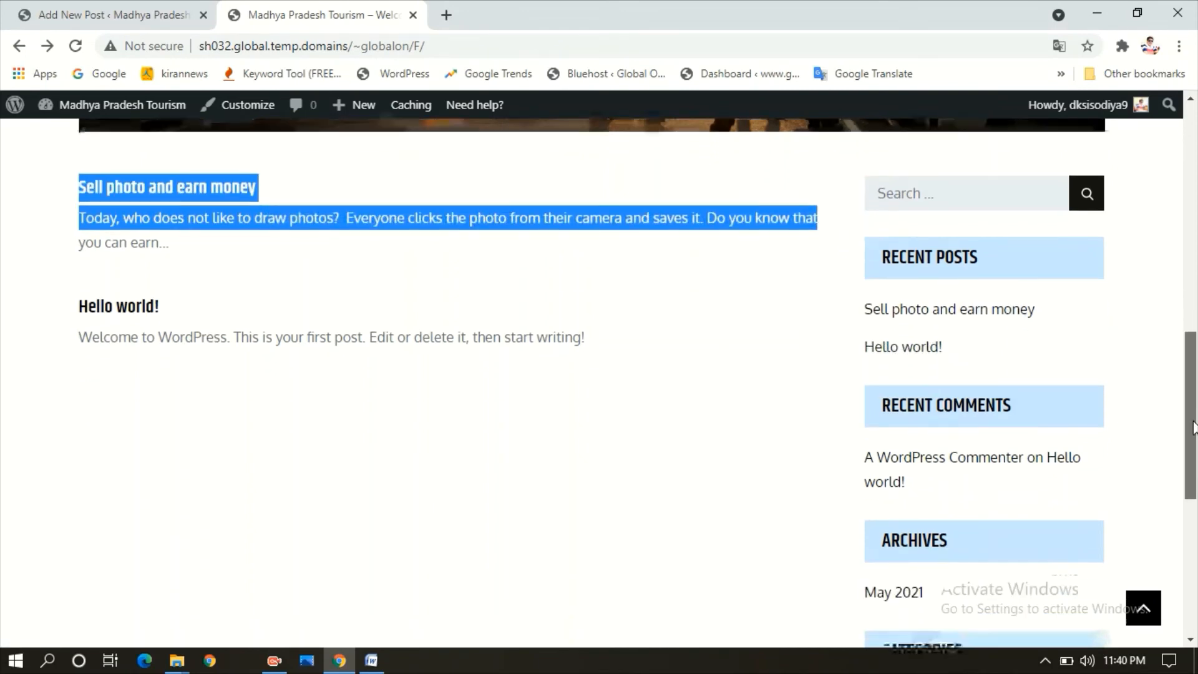
Open the "Sell photo and earn money" post from the home page and review its published layout and text
left_click(199, 278)
left_click(153, 189)
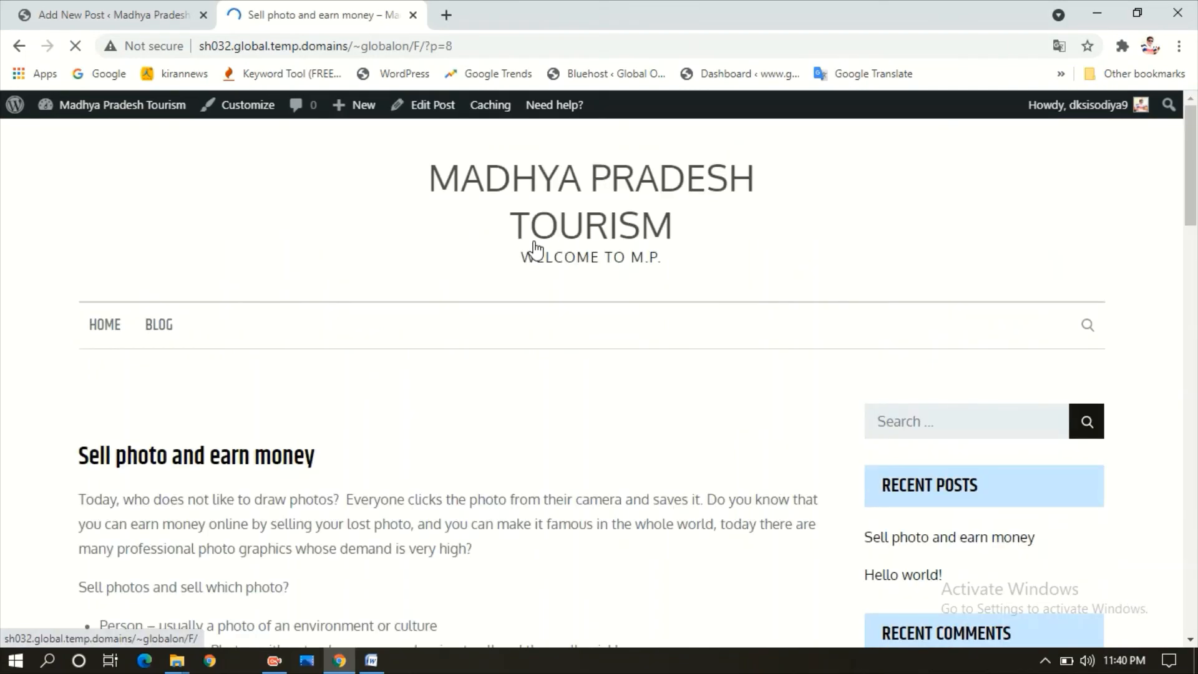
left_click_drag(1190, 152, 1196, 216)
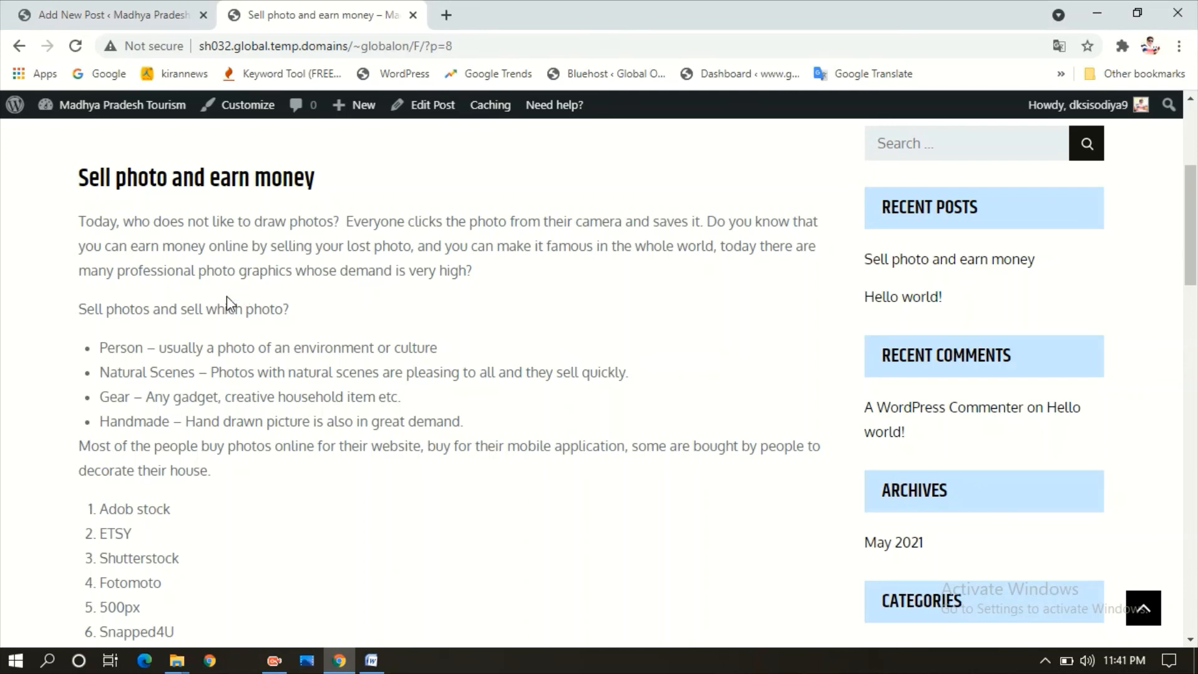
left_click_drag(1193, 249, 1196, 210)
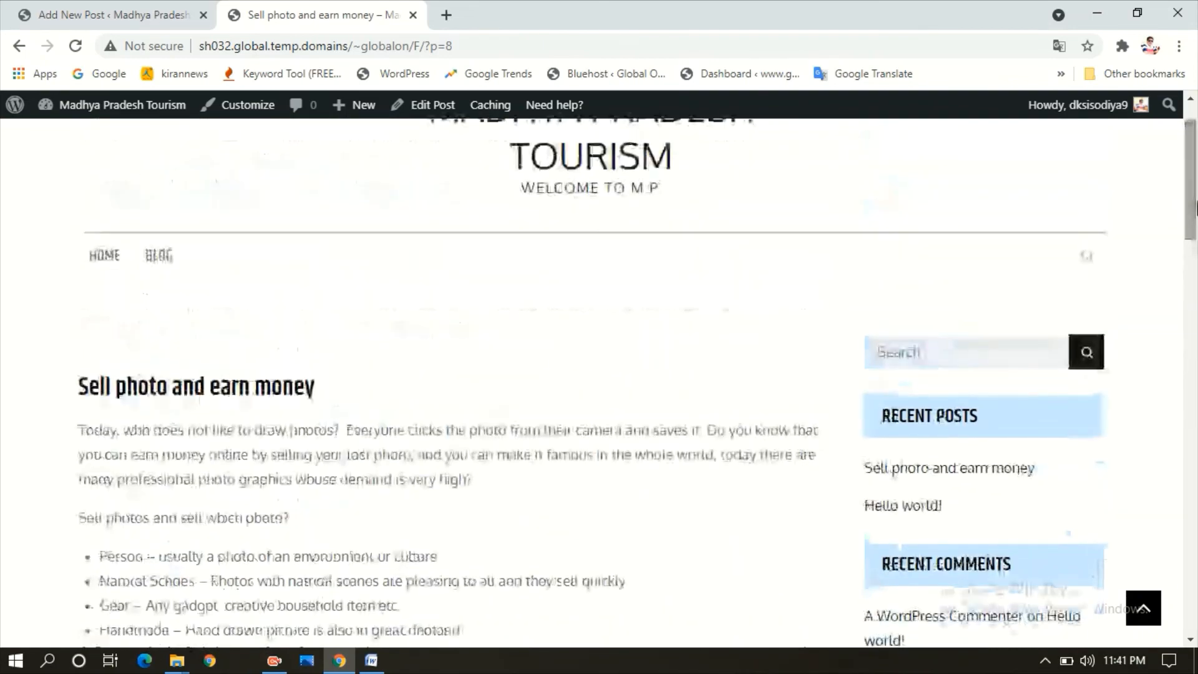
left_click_drag(1196, 210, 1193, 184)
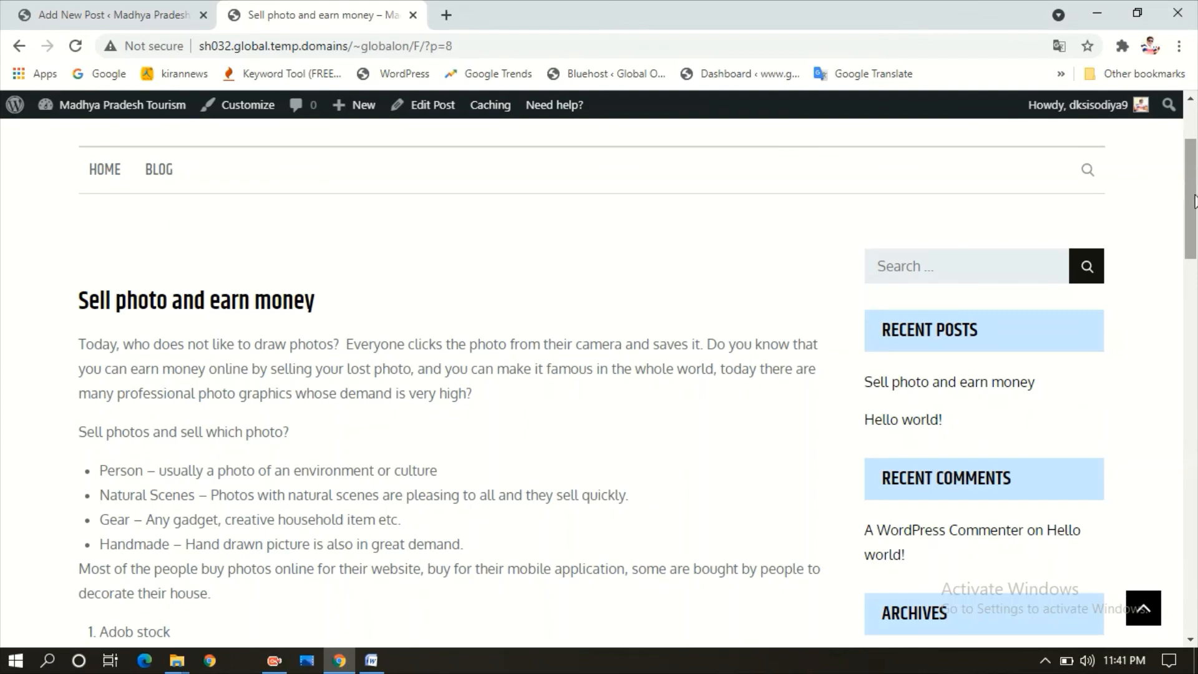
mouse_move(1195, 195)
left_mouse_down()
mouse_move(1195, 596)
mouse_move(1195, 184)
left_mouse_up()
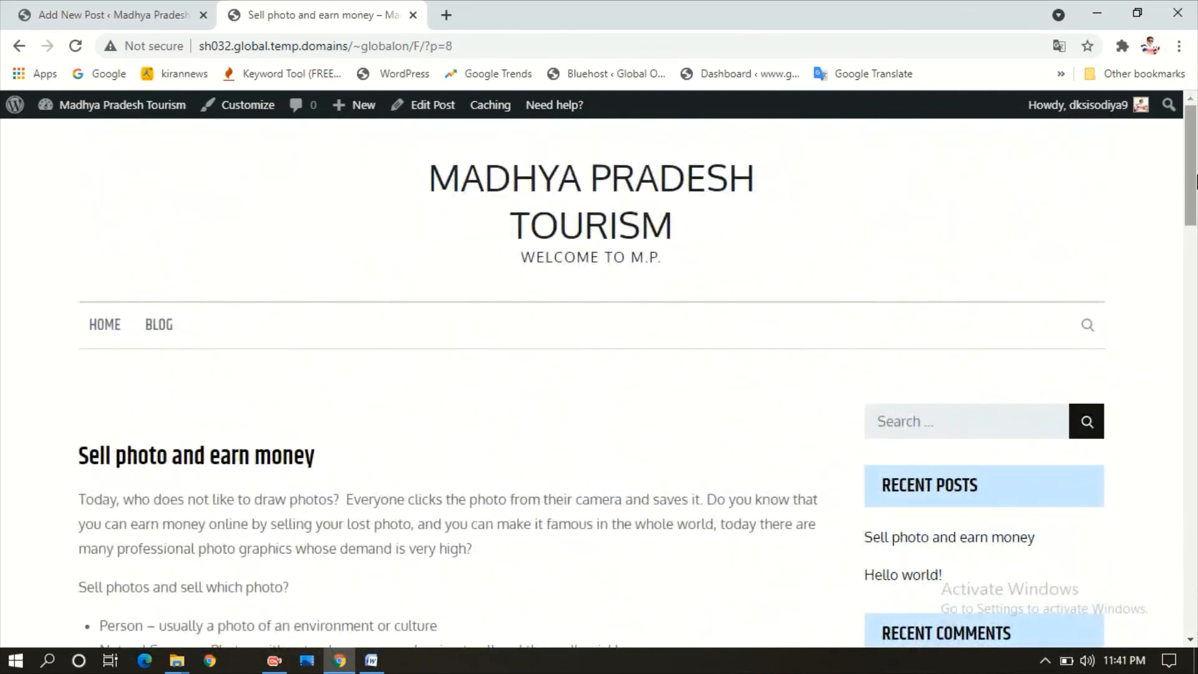